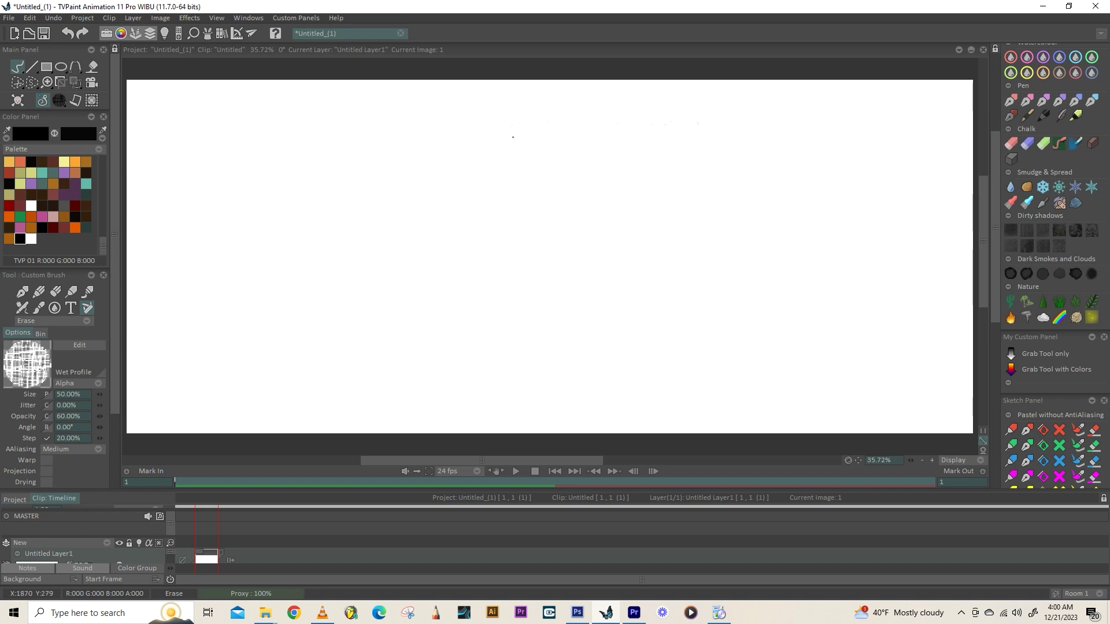
# - Sketch a round head, a forward-leaning torso and the first leg strokes of a running figure near the canvas centre
pyautogui.moveTo(524, 171)
pyautogui.mouseDown()
pyautogui.moveTo(543, 196)
pyautogui.moveTo(523, 173)
pyautogui.moveTo(496, 236)
pyautogui.moveTo(501, 263)
pyautogui.mouseUp()
pyautogui.moveTo(520, 202)
pyautogui.mouseDown()
pyautogui.moveTo(508, 223)
pyautogui.moveTo(519, 235)
pyautogui.mouseUp()
pyautogui.moveTo(535, 215)
pyautogui.mouseDown()
pyautogui.moveTo(511, 259)
pyautogui.moveTo(534, 215)
pyautogui.mouseUp()
pyautogui.moveTo(533, 222); pyautogui.dragTo(508, 260)
pyautogui.moveTo(498, 236)
pyautogui.mouseDown()
pyautogui.moveTo(489, 247)
pyautogui.moveTo(512, 259)
pyautogui.moveTo(526, 307)
pyautogui.mouseUp()
pyautogui.moveTo(499, 262); pyautogui.dragTo(524, 304)
pyautogui.press('e')
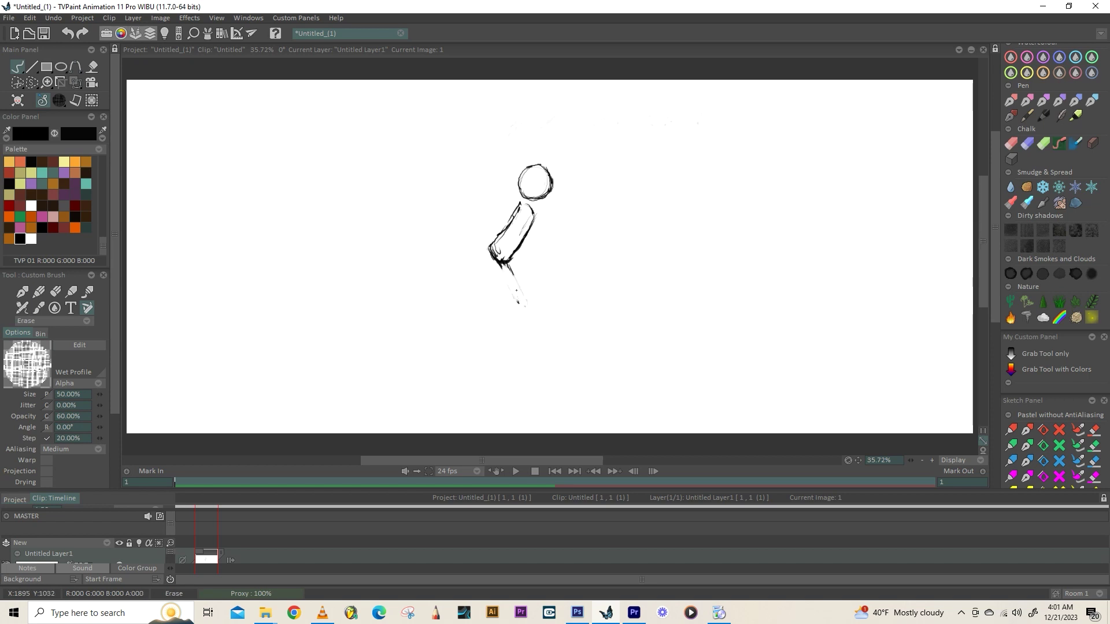
# - Draw the rear leg bent at the knee with its foot kicked back, erasing stray strokes around it
pyautogui.moveTo(497, 241)
pyautogui.mouseDown()
pyautogui.moveTo(494, 261)
pyautogui.moveTo(515, 261)
pyautogui.moveTo(501, 290)
pyautogui.mouseUp()
pyautogui.press('e')
pyautogui.moveTo(495, 250)
pyautogui.mouseDown()
pyautogui.moveTo(498, 290)
pyautogui.moveTo(469, 291)
pyautogui.mouseUp()
pyautogui.press('e')
pyautogui.moveTo(478, 270); pyautogui.dragTo(469, 285)
pyautogui.moveTo(479, 277)
pyautogui.mouseDown()
pyautogui.moveTo(468, 293)
pyautogui.moveTo(527, 306)
pyautogui.mouseUp()
# - Firm up the torso outline with darker strokes along the chest and back
pyautogui.moveTo(534, 213)
pyautogui.mouseDown()
pyautogui.moveTo(521, 250)
pyautogui.moveTo(491, 244)
pyautogui.mouseUp()
pyautogui.moveTo(527, 202); pyautogui.dragTo(514, 254)
pyautogui.moveTo(537, 204); pyautogui.dragTo(526, 218)
# - Draw the front leg reaching forward and down, with the foot tilted up on its heel
pyautogui.moveTo(523, 272); pyautogui.dragTo(533, 316)
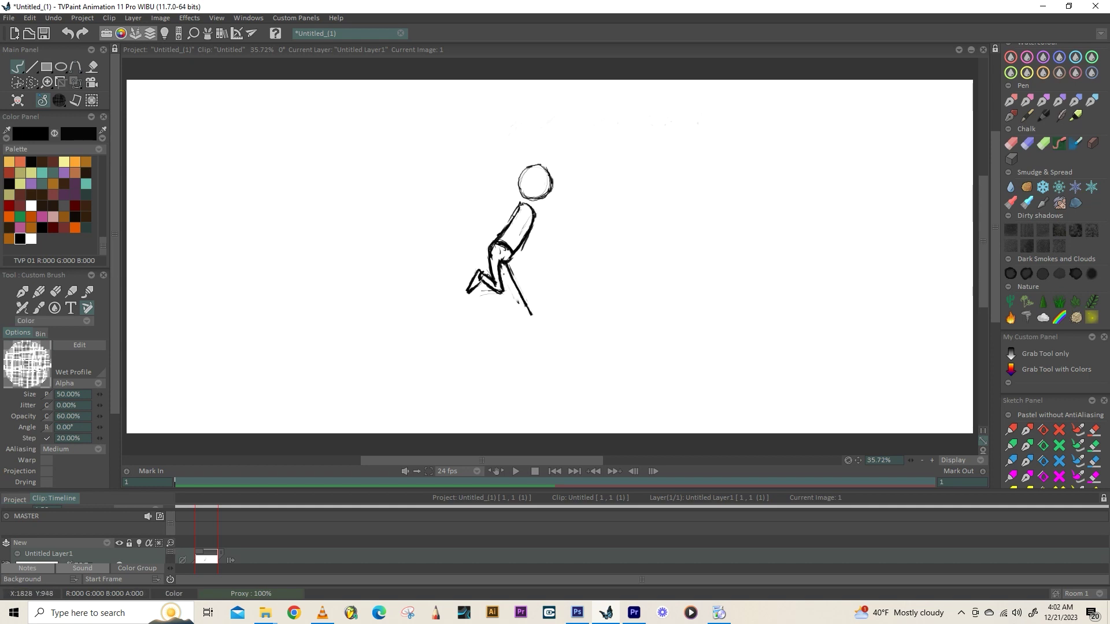
pyautogui.moveTo(500, 266)
pyautogui.mouseDown()
pyautogui.moveTo(527, 319)
pyautogui.moveTo(537, 312)
pyautogui.moveTo(525, 322)
pyautogui.mouseUp()
pyautogui.moveTo(466, 295); pyautogui.dragTo(472, 293)
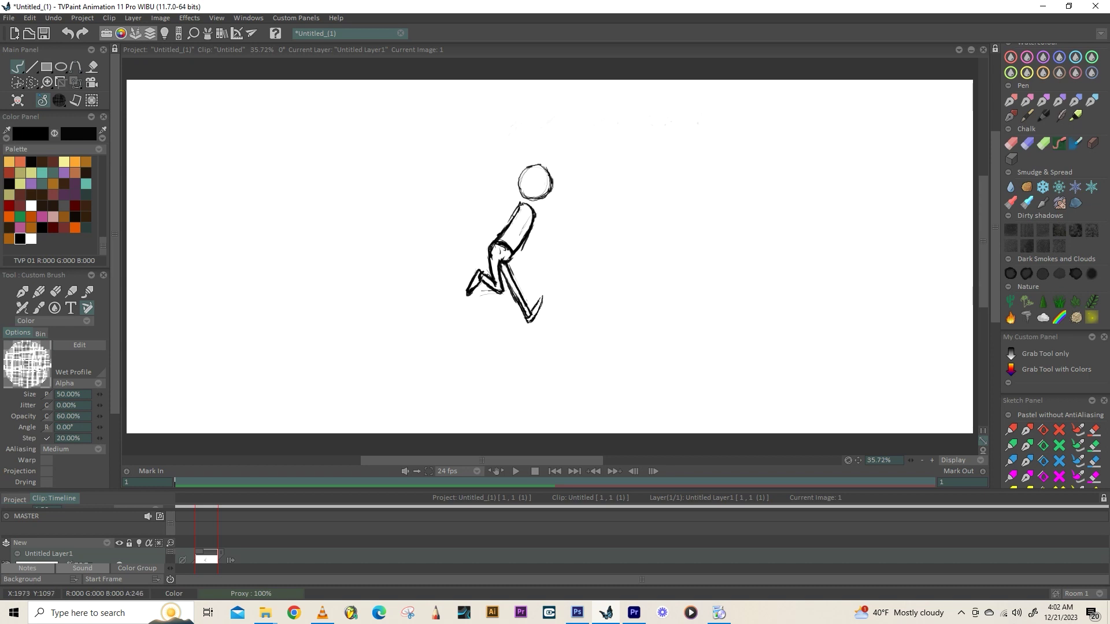
pyautogui.moveTo(542, 297); pyautogui.dragTo(522, 314)
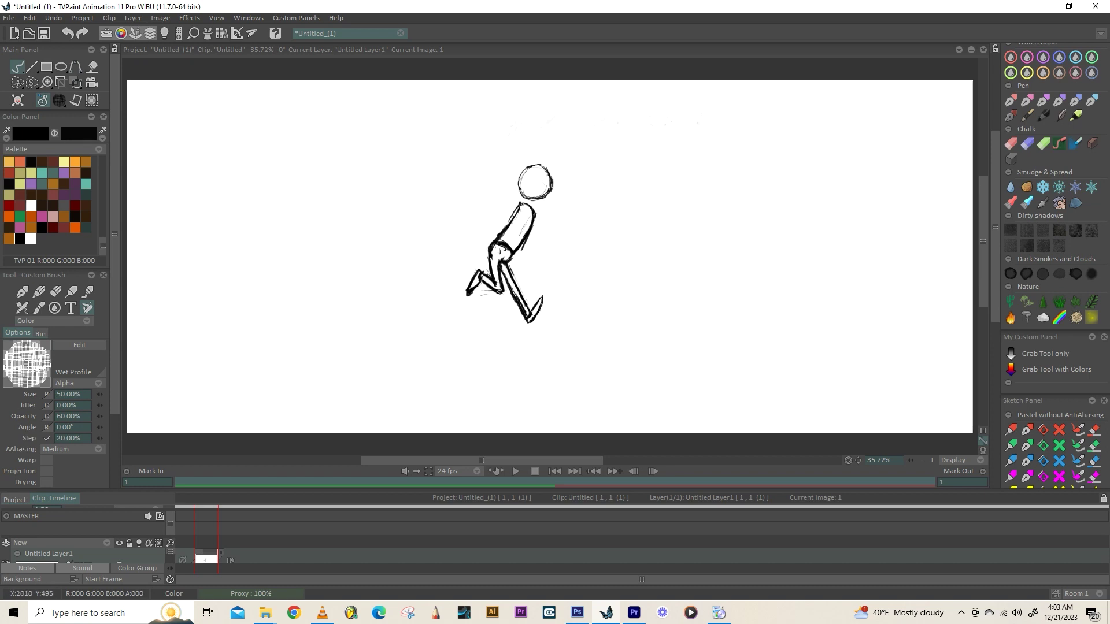
# - Darken the figure's head circle and upper back line
pyautogui.moveTo(521, 206); pyautogui.dragTo(510, 223)
pyautogui.moveTo(519, 181); pyautogui.dragTo(545, 169)
pyautogui.moveTo(515, 117)
pyautogui.mouseDown()
pyautogui.moveTo(775, 97)
pyautogui.moveTo(805, 84)
pyautogui.moveTo(704, 87)
pyautogui.moveTo(622, 124)
pyautogui.moveTo(613, 93)
pyautogui.moveTo(541, 104)
pyautogui.moveTo(680, 112)
pyautogui.moveTo(504, 129)
pyautogui.moveTo(530, 109)
pyautogui.moveTo(723, 97)
pyautogui.moveTo(754, 81)
pyautogui.moveTo(670, 108)
pyautogui.moveTo(670, 88)
pyautogui.moveTo(615, 99)
pyautogui.moveTo(665, 108)
pyautogui.moveTo(598, 88)
pyautogui.moveTo(511, 120)
pyautogui.mouseUp()
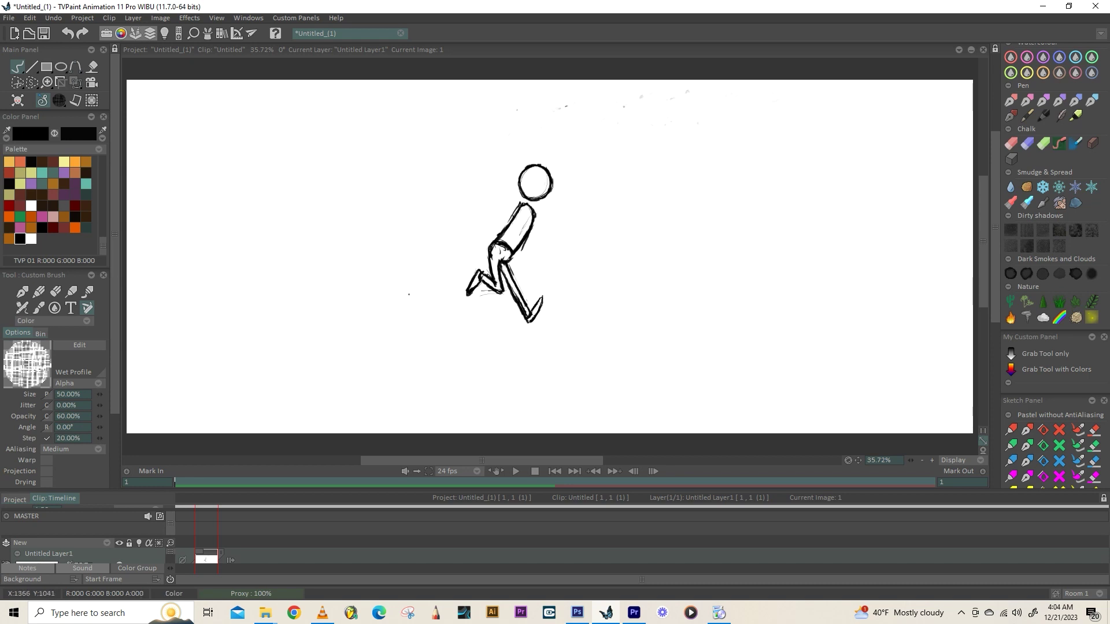
# - Add a blank second image to the layer and turn on its light table to see the first drawing
pyautogui.click(224, 544)
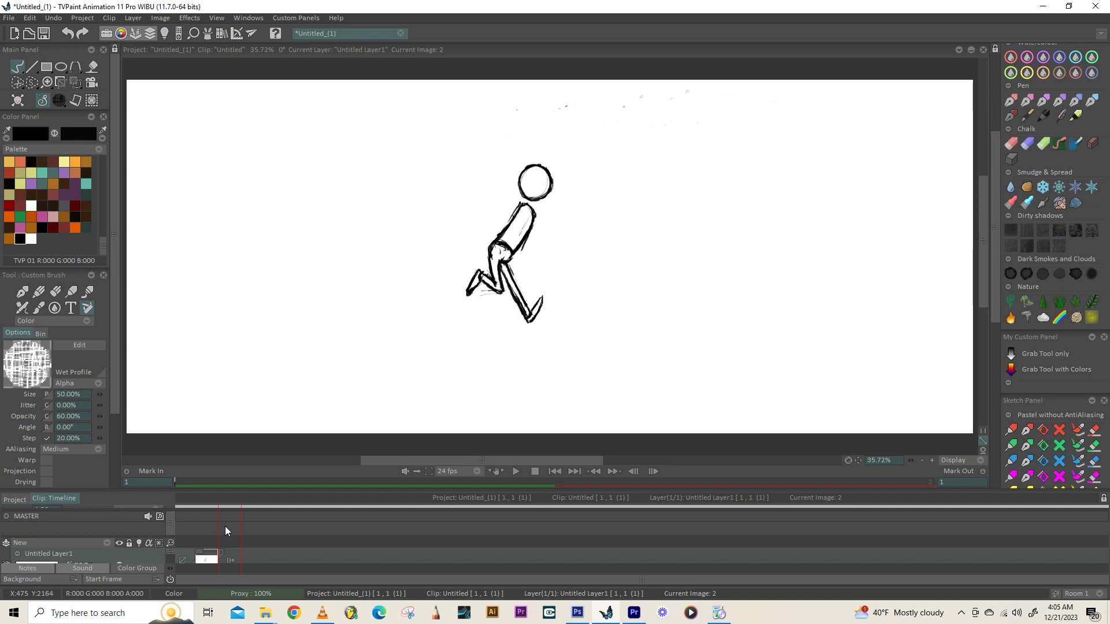
pyautogui.click(230, 560)
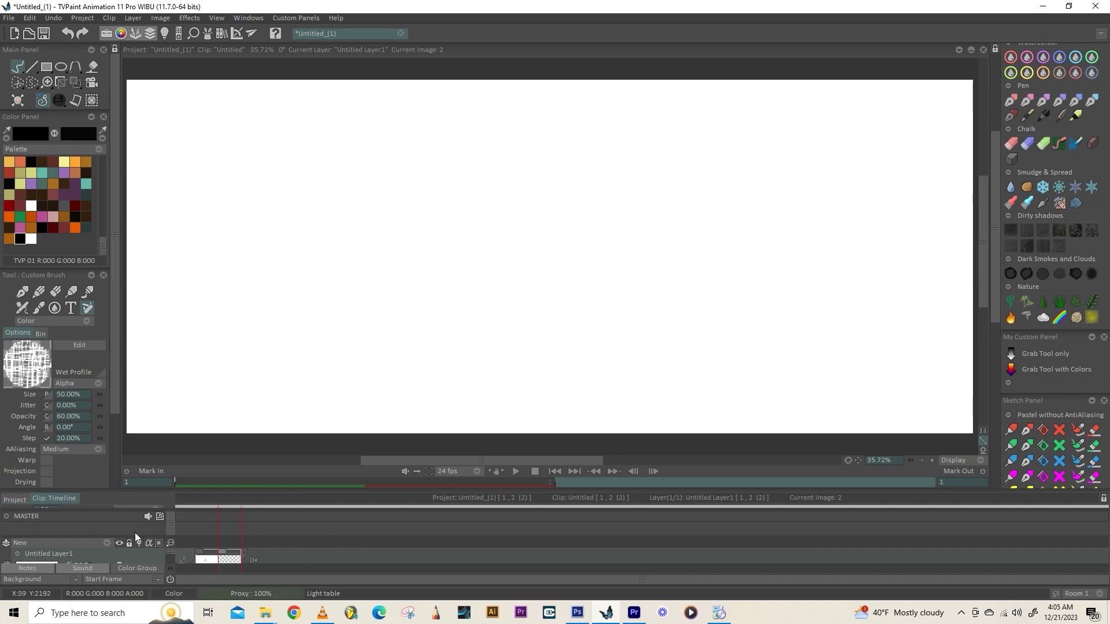
pyautogui.moveTo(170, 550); pyautogui.dragTo(166, 553)
pyautogui.click(139, 558)
# - Trace the torso and front leg on the second image and draw the rear leg in a straighter position
pyautogui.moveTo(534, 217); pyautogui.dragTo(509, 256)
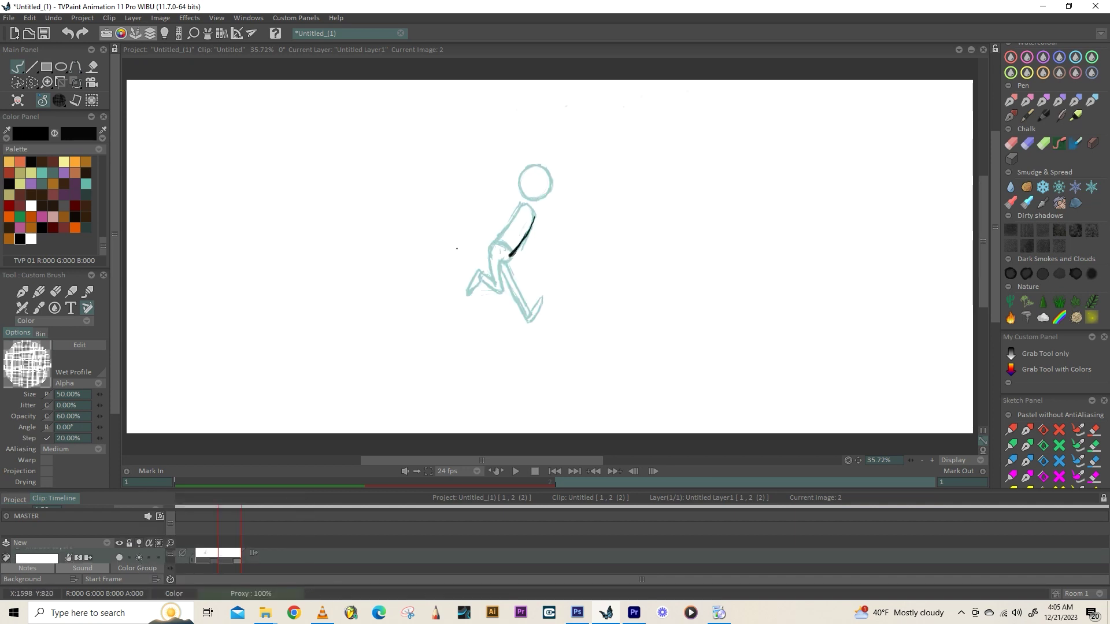
pyautogui.moveTo(516, 212)
pyautogui.mouseDown()
pyautogui.moveTo(496, 241)
pyautogui.moveTo(518, 248)
pyautogui.moveTo(504, 284)
pyautogui.moveTo(527, 322)
pyautogui.moveTo(542, 298)
pyautogui.moveTo(542, 307)
pyautogui.mouseUp()
pyautogui.moveTo(504, 260); pyautogui.dragTo(530, 313)
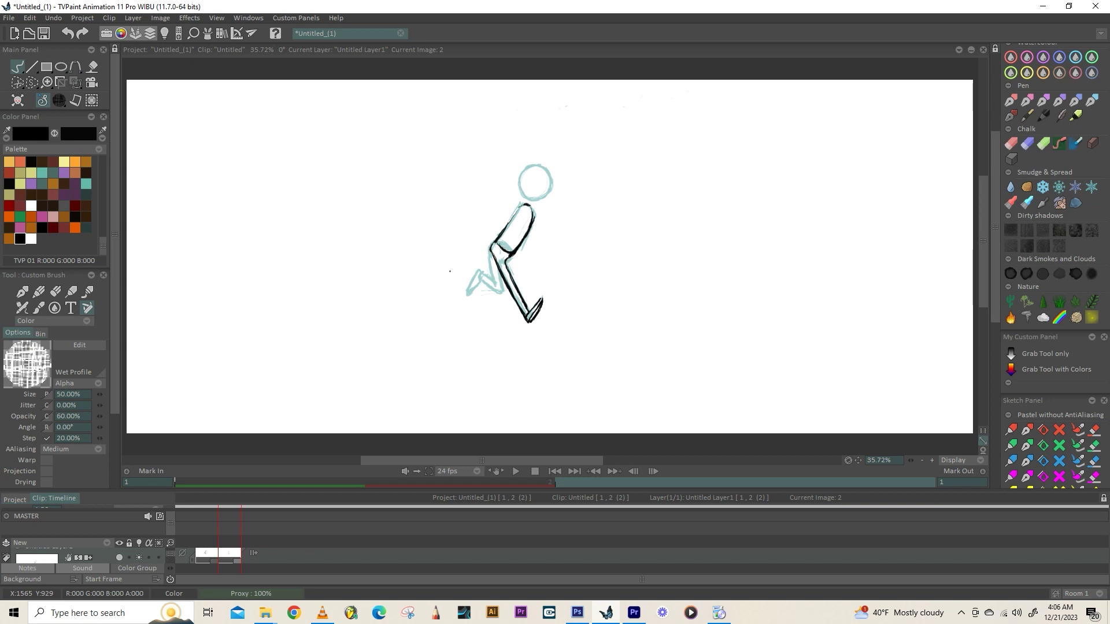
pyautogui.moveTo(489, 253); pyautogui.dragTo(479, 294)
pyautogui.moveTo(489, 271)
pyautogui.mouseDown()
pyautogui.moveTo(472, 294)
pyautogui.moveTo(484, 284)
pyautogui.mouseUp()
# - Compare the two images, then erase and redraw the rear leg with its foot further back
pyautogui.press('n')
pyautogui.press('e')
pyautogui.press('Left')
pyautogui.press('Right')
pyautogui.press('Left')
pyautogui.press('Right')
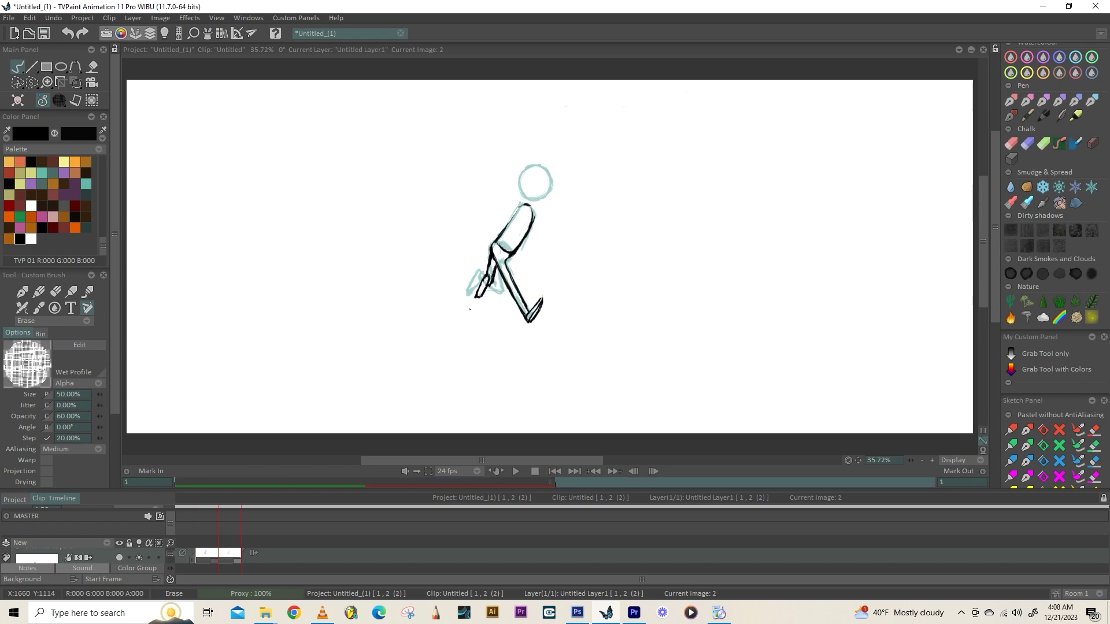
pyautogui.moveTo(469, 309)
pyautogui.mouseDown()
pyautogui.moveTo(495, 271)
pyautogui.moveTo(450, 330)
pyautogui.mouseUp()
pyautogui.press('e')
pyautogui.moveTo(495, 259); pyautogui.dragTo(472, 294)
pyautogui.press('e')
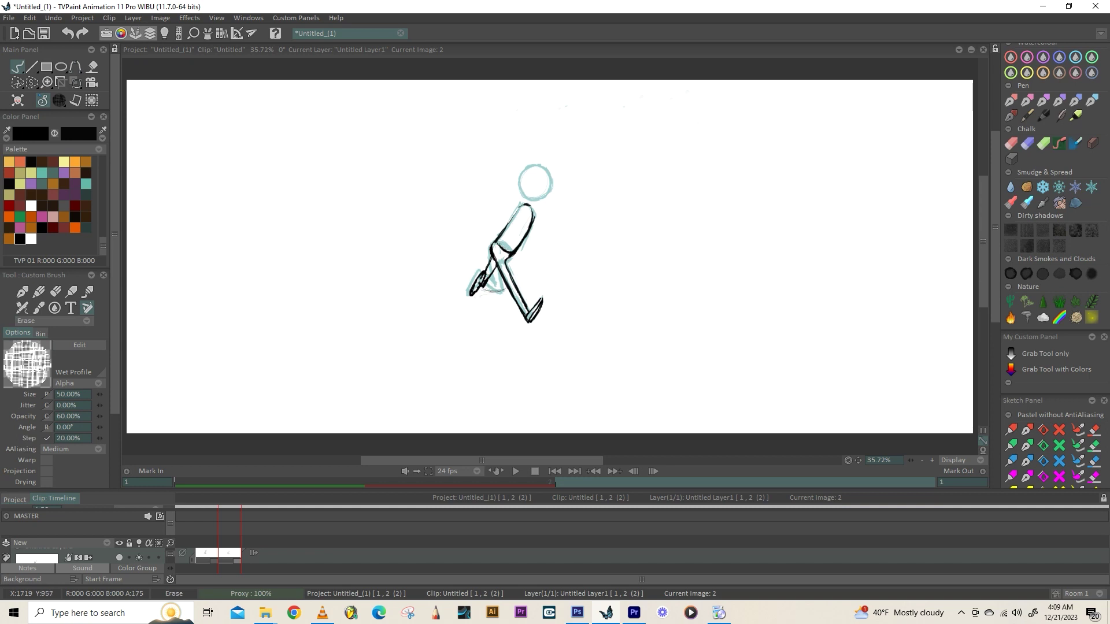
# - Trace the head, strengthen the torso outline on the second image, and flip between both images to check them
pyautogui.press('e')
pyautogui.moveTo(524, 205); pyautogui.dragTo(502, 233)
pyautogui.moveTo(530, 206); pyautogui.dragTo(528, 222)
pyautogui.moveTo(523, 172)
pyautogui.mouseDown()
pyautogui.moveTo(550, 190)
pyautogui.moveTo(537, 201)
pyautogui.mouseUp()
pyautogui.press('Left')
pyautogui.press('Right')
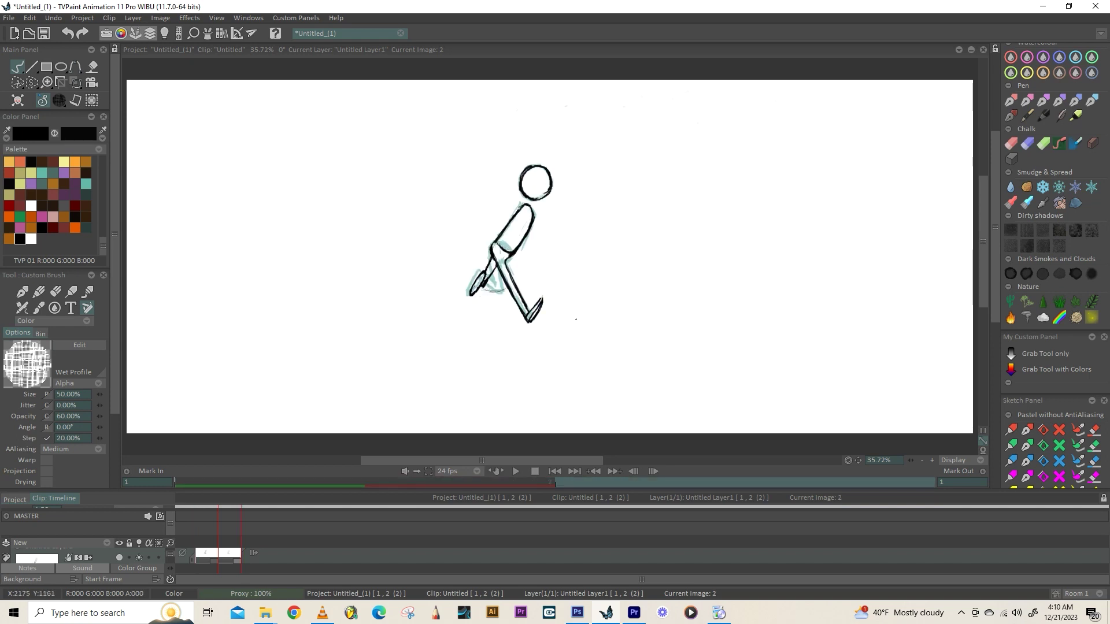
# - Create a new animation layer beneath the figure layer and draw a horizontal ground line at foot level on its first frame
pyautogui.scroll(2, 229, 554)
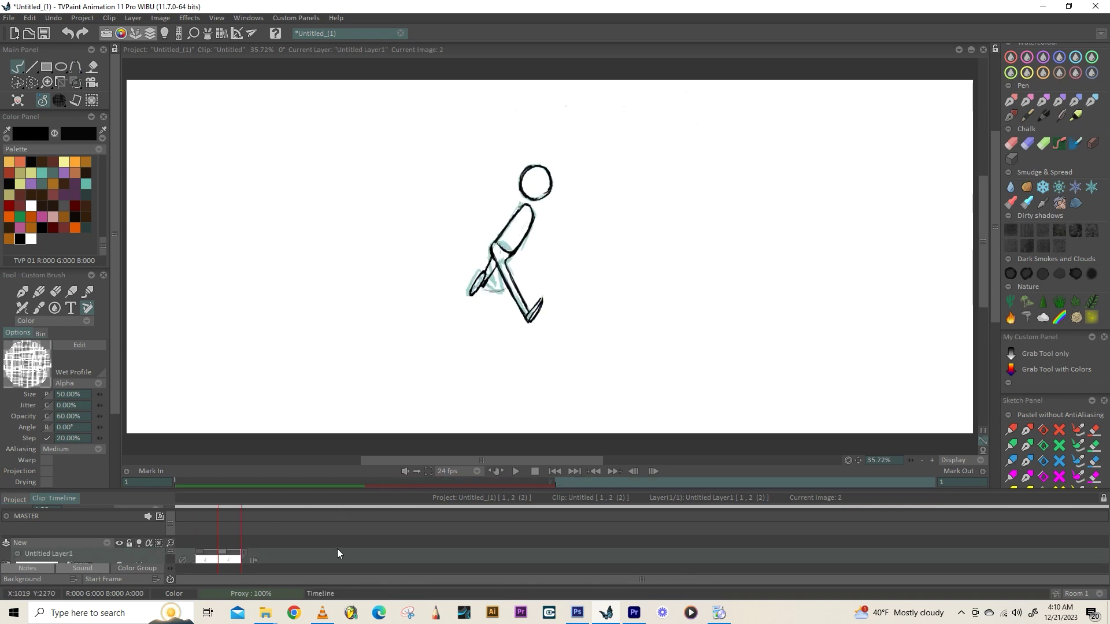
pyautogui.moveTo(392, 490); pyautogui.dragTo(392, 411)
pyautogui.click(107, 465)
pyautogui.click(144, 463)
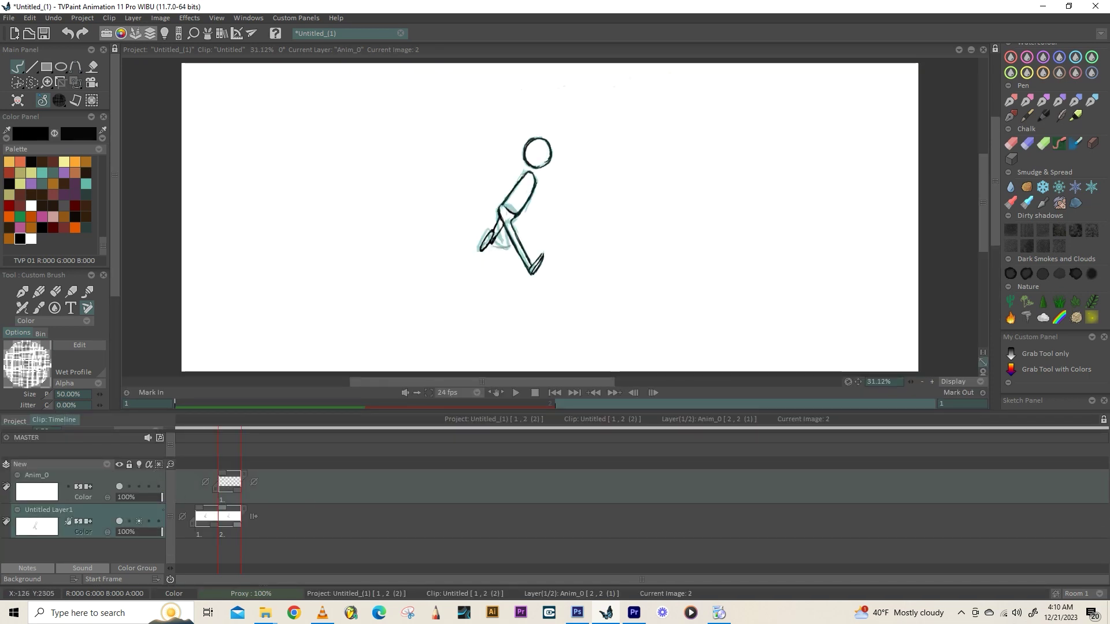
pyautogui.moveTo(226, 518); pyautogui.dragTo(203, 517)
pyautogui.click(232, 517)
pyautogui.click(259, 544)
pyautogui.moveTo(530, 276); pyautogui.dragTo(165, 276)
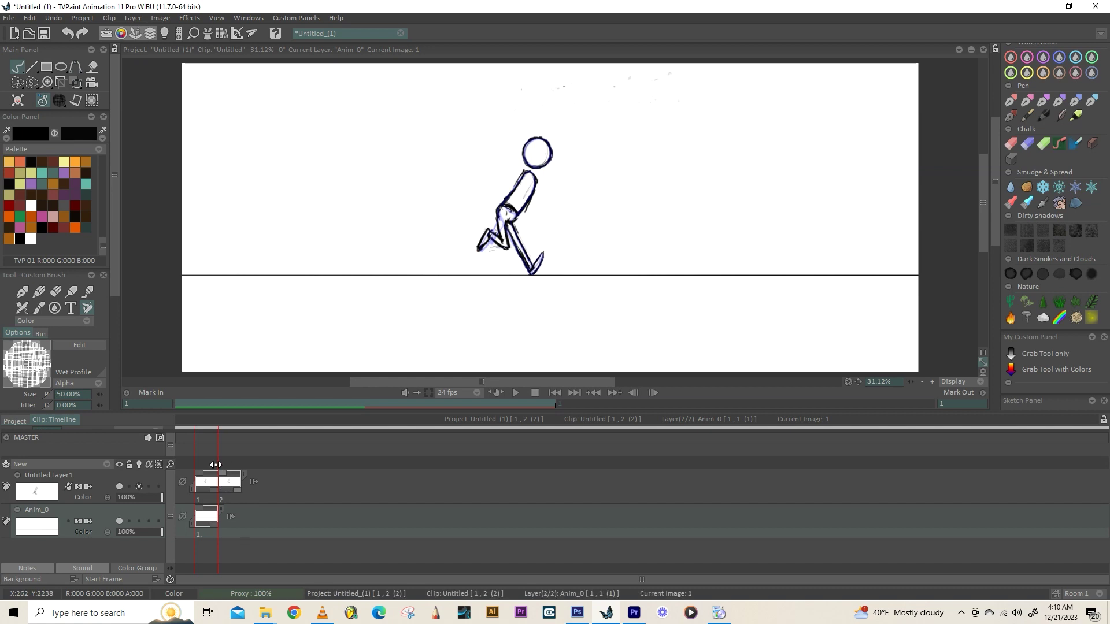
# - Extend the first figure drawing by one frame and turn frame 2 into a new blank image
pyautogui.moveTo(219, 472); pyautogui.dragTo(242, 472)
pyautogui.click(223, 544)
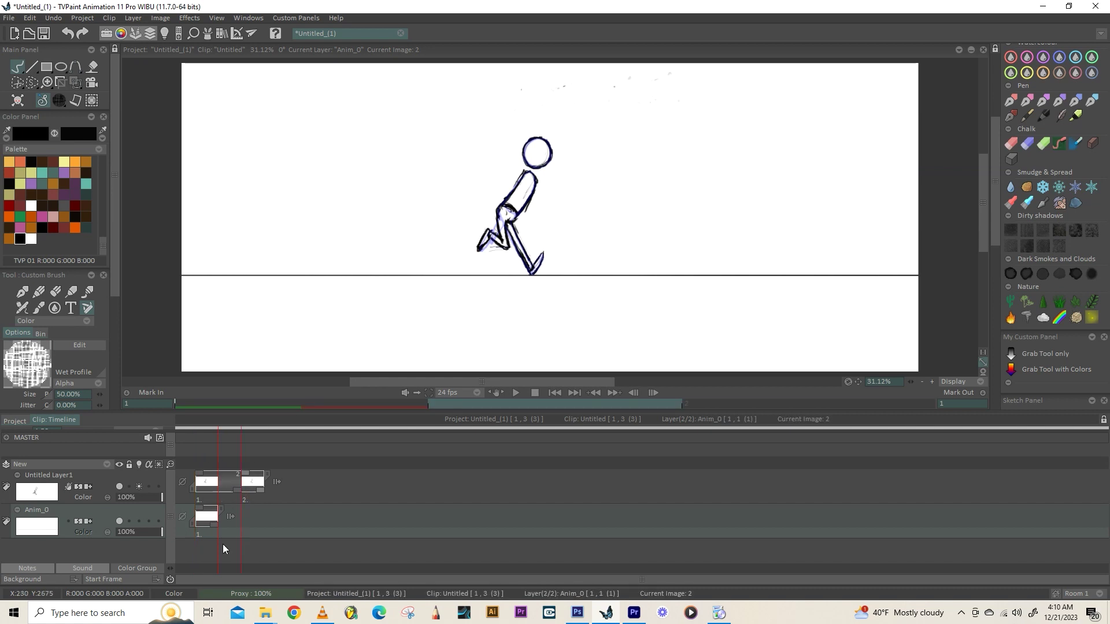
pyautogui.click(223, 508)
pyautogui.hotkey('ctrl', 'z')
pyautogui.click(230, 496)
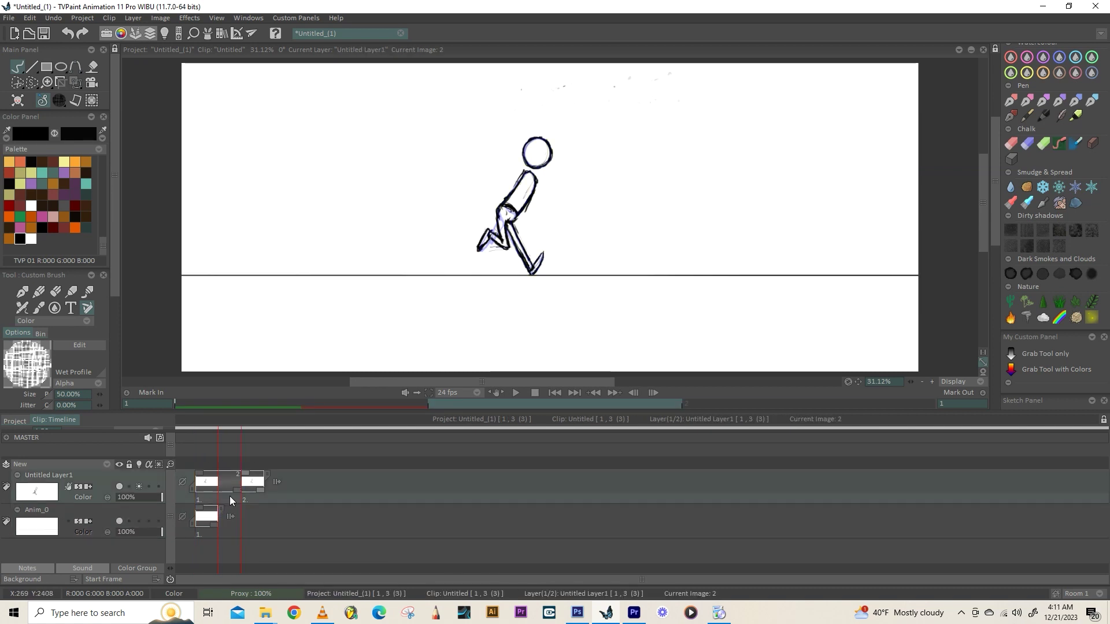
pyautogui.press('Insert')
# - Draw the torso and the round head for the in-between pose on frame 2
pyautogui.moveTo(499, 205)
pyautogui.mouseDown()
pyautogui.moveTo(525, 176)
pyautogui.moveTo(514, 214)
pyautogui.mouseUp()
pyautogui.moveTo(528, 141)
pyautogui.mouseDown()
pyautogui.moveTo(550, 149)
pyautogui.moveTo(539, 168)
pyautogui.mouseUp()
pyautogui.moveTo(527, 143)
pyautogui.mouseDown()
pyautogui.moveTo(545, 164)
pyautogui.moveTo(541, 139)
pyautogui.mouseUp()
pyautogui.moveTo(525, 148)
pyautogui.mouseDown()
pyautogui.moveTo(537, 138)
pyautogui.moveTo(523, 150)
pyautogui.mouseUp()
pyautogui.moveTo(512, 193)
pyautogui.mouseDown()
pyautogui.moveTo(533, 177)
pyautogui.moveTo(502, 205)
pyautogui.moveTo(508, 211)
pyautogui.mouseUp()
# - Transform the head and torso forward and slightly down in two moves, panning the second by X 64 and Y 6
pyautogui.click(75, 83)
pyautogui.moveTo(552, 176); pyautogui.dragTo(558, 185)
pyautogui.press('Return')
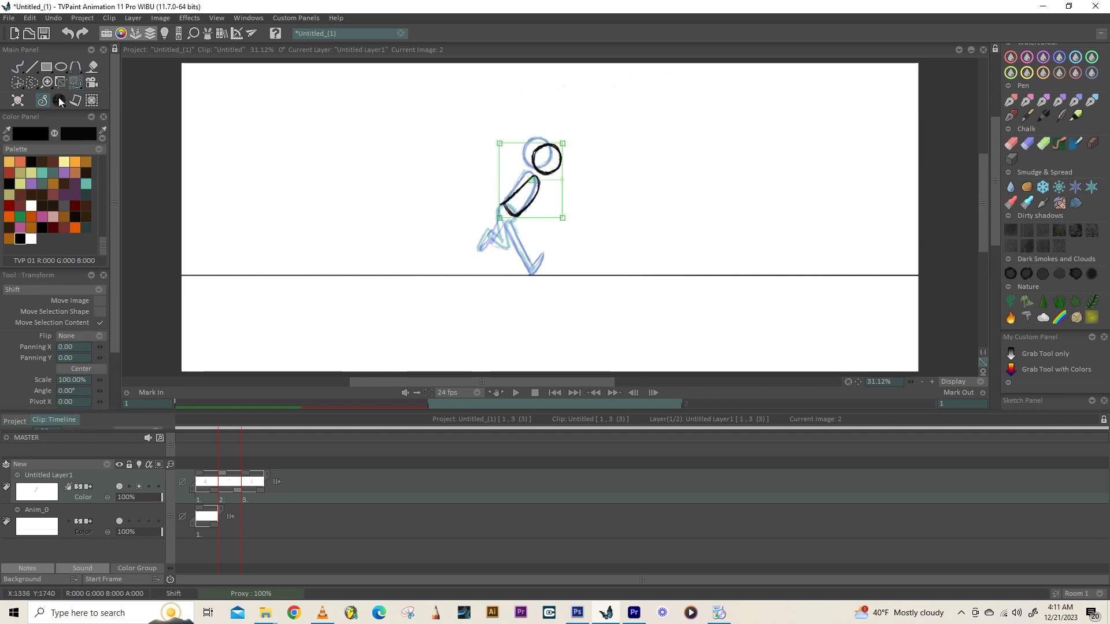
pyautogui.press('b')
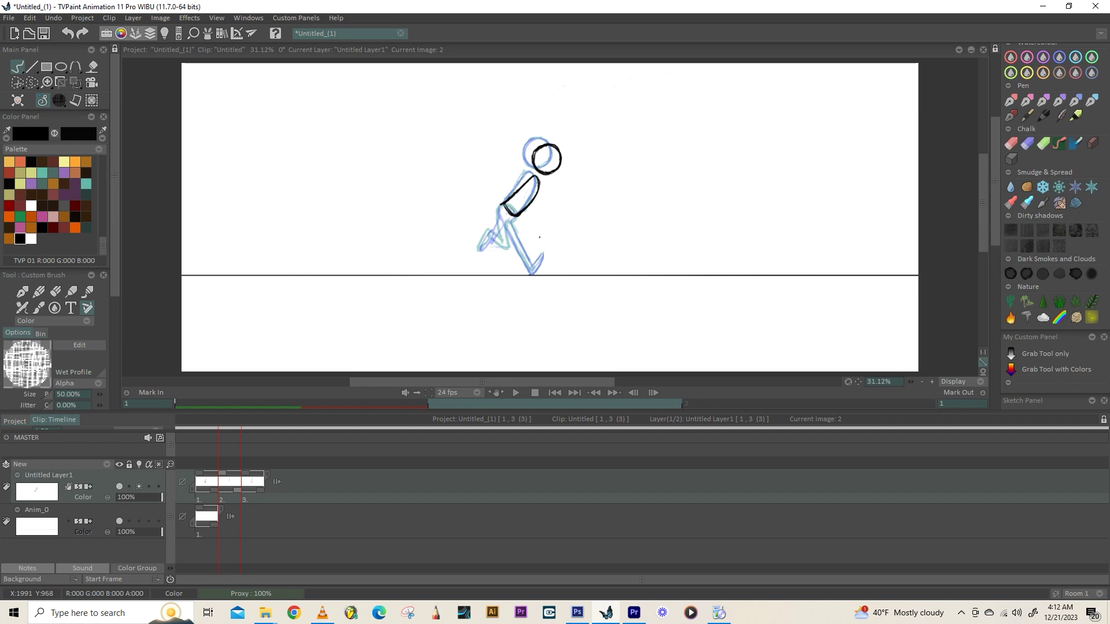
pyautogui.hotkey('ctrl', 't')
pyautogui.moveTo(519, 213); pyautogui.dragTo(531, 214)
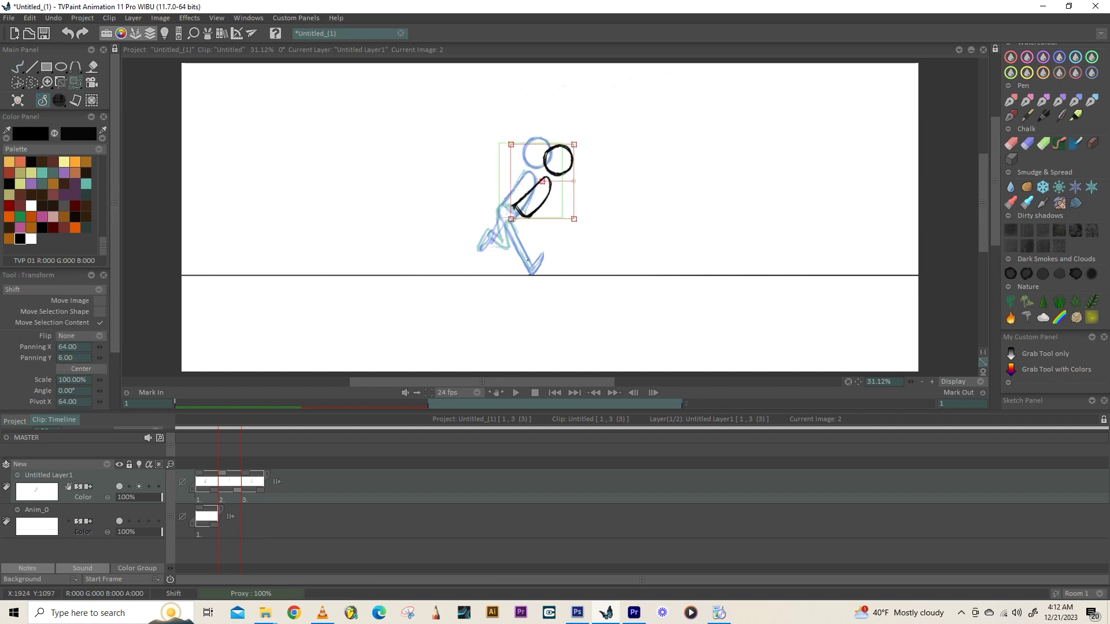
pyautogui.press('Return')
pyautogui.press('b')
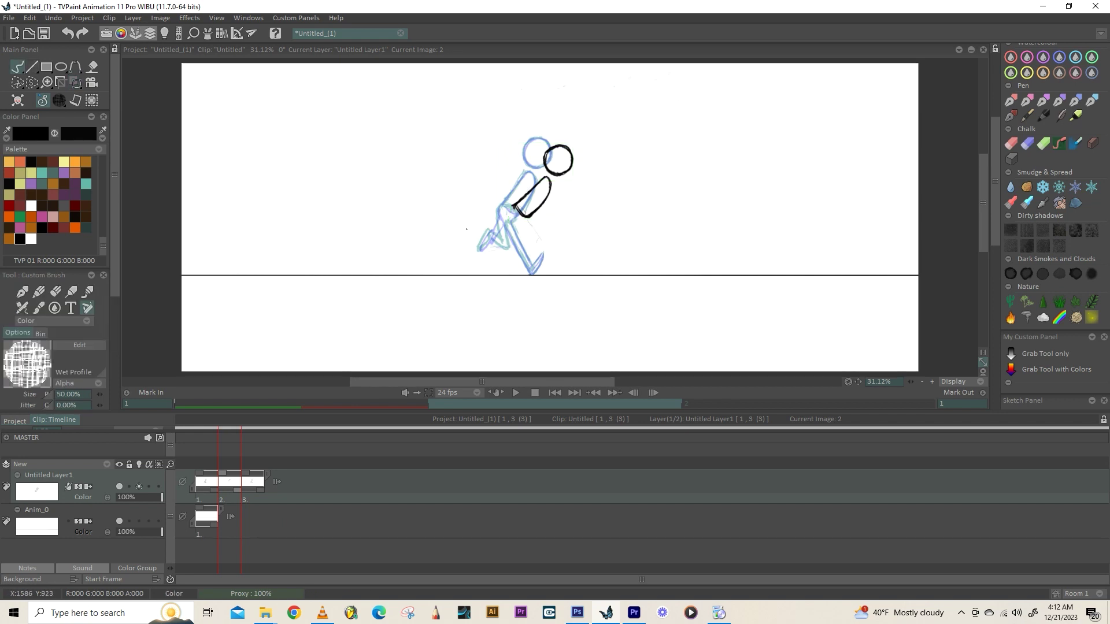
# - Draw the hips and the folded leg with its foot tucked beneath the body on frame 2
pyautogui.moveTo(514, 206); pyautogui.dragTo(508, 218)
pyautogui.moveTo(527, 218)
pyautogui.mouseDown()
pyautogui.moveTo(506, 221)
pyautogui.moveTo(523, 228)
pyautogui.moveTo(506, 219)
pyautogui.moveTo(511, 205)
pyautogui.moveTo(529, 209)
pyautogui.moveTo(504, 225)
pyautogui.moveTo(519, 238)
pyautogui.moveTo(522, 218)
pyautogui.mouseUp()
pyautogui.press('e')
pyautogui.press('e')
pyautogui.moveTo(524, 216)
pyautogui.mouseDown()
pyautogui.moveTo(514, 235)
pyautogui.moveTo(508, 214)
pyautogui.moveTo(513, 236)
pyautogui.moveTo(528, 207)
pyautogui.moveTo(511, 234)
pyautogui.mouseUp()
pyautogui.press('e')
pyautogui.press('e')
pyautogui.moveTo(510, 227); pyautogui.dragTo(501, 249)
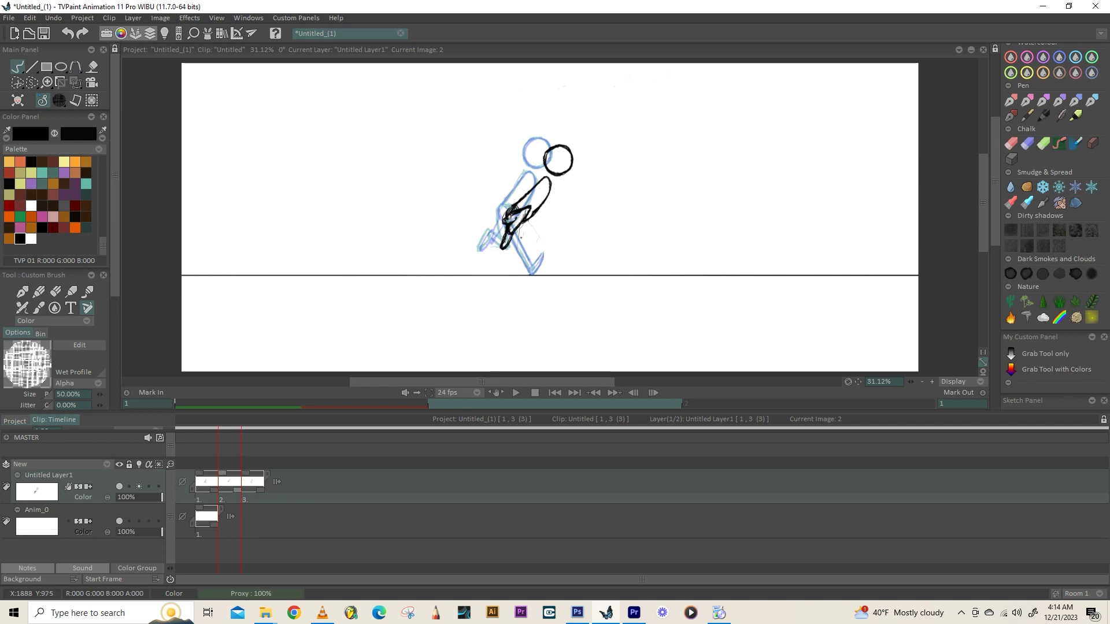
# - Draw the supporting leg down to the ground line with its foot, and touch up the torso's back
pyautogui.moveTo(519, 241); pyautogui.dragTo(504, 271)
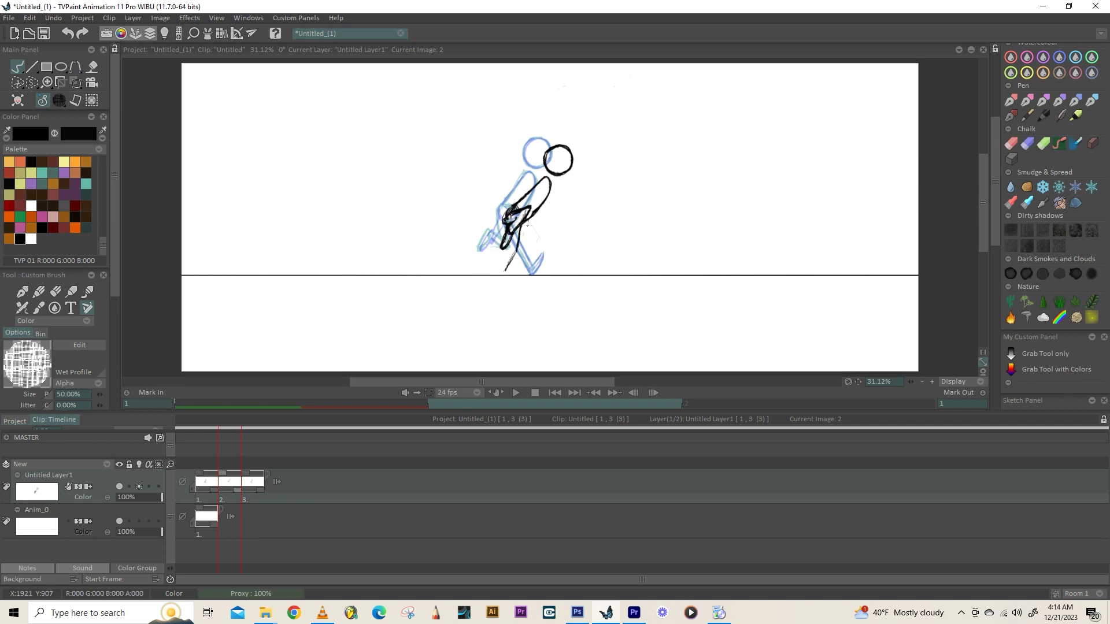
pyautogui.moveTo(516, 233)
pyautogui.mouseDown()
pyautogui.moveTo(503, 263)
pyautogui.moveTo(513, 273)
pyautogui.moveTo(506, 266)
pyautogui.mouseUp()
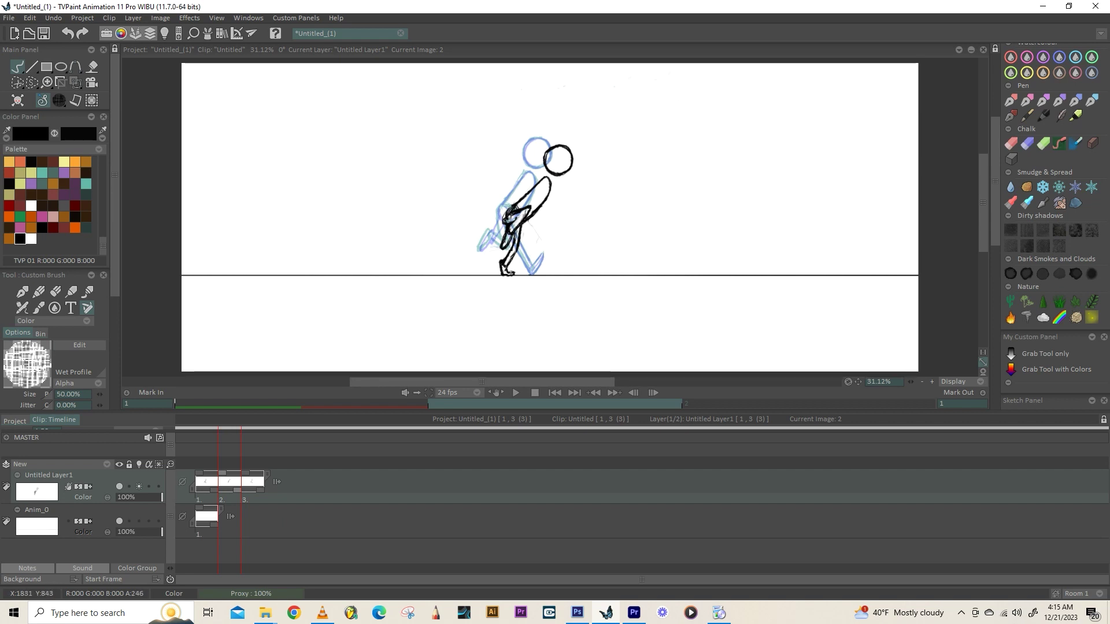
pyautogui.moveTo(508, 223); pyautogui.dragTo(539, 179)
# - Add a blank image at frame 4 and set the light table to show only the second previous image
pyautogui.click(261, 511)
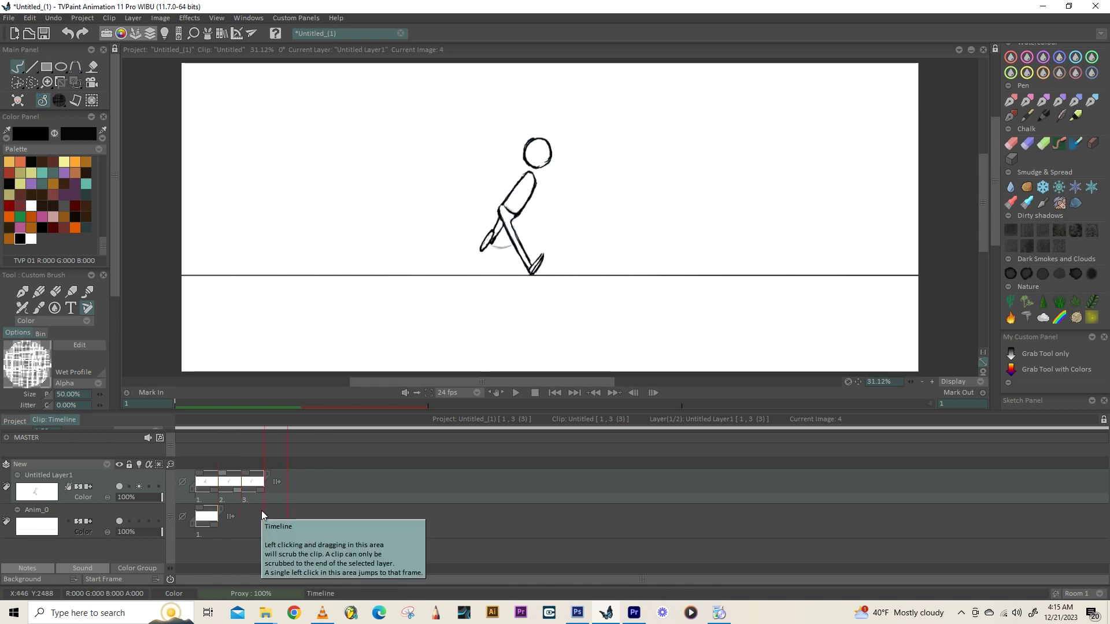
pyautogui.press('Insert')
pyautogui.click(164, 34)
pyautogui.click(716, 209)
pyautogui.click(725, 211)
pyautogui.click(842, 182)
# - Trace the head and torso of the frame 2 pose onto frame 4
pyautogui.moveTo(539, 183)
pyautogui.mouseDown()
pyautogui.moveTo(507, 214)
pyautogui.moveTo(547, 178)
pyautogui.mouseUp()
pyautogui.moveTo(549, 180); pyautogui.dragTo(523, 222)
pyautogui.moveTo(545, 159)
pyautogui.mouseDown()
pyautogui.moveTo(553, 147)
pyautogui.moveTo(559, 174)
pyautogui.moveTo(571, 169)
pyautogui.moveTo(544, 165)
pyautogui.mouseUp()
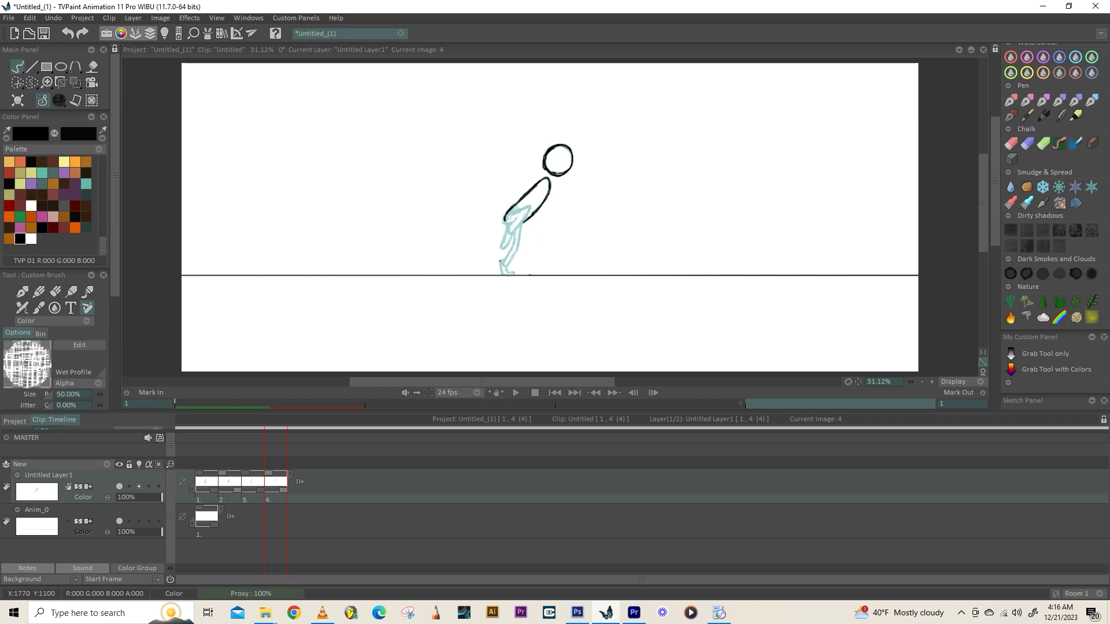
# - Trace the supporting leg and foot down to the ground line on frame 4, comparing with the previous frame
pyautogui.moveTo(524, 215)
pyautogui.mouseDown()
pyautogui.moveTo(506, 212)
pyautogui.moveTo(513, 247)
pyautogui.mouseUp()
pyautogui.moveTo(522, 220); pyautogui.dragTo(507, 268)
pyautogui.moveTo(512, 246); pyautogui.dragTo(509, 261)
pyautogui.press('Left')
pyautogui.press('Right')
pyautogui.moveTo(505, 275); pyautogui.dragTo(507, 267)
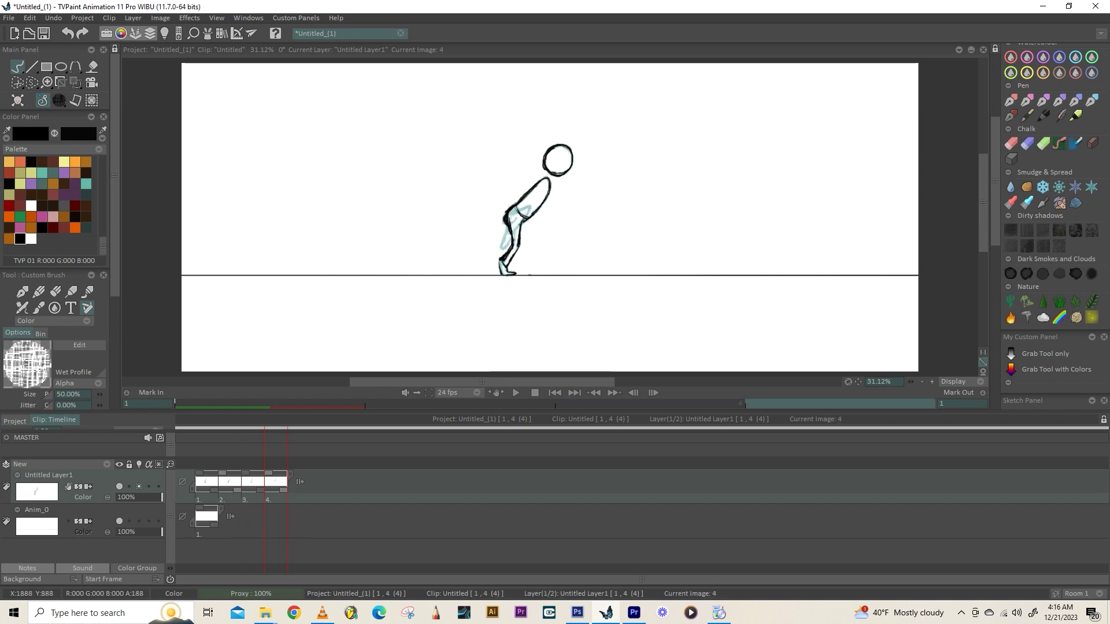
# - Refine the torso and heel lines on frame 4 and add a small pointed shape behind the lower back
pyautogui.moveTo(549, 188); pyautogui.dragTo(527, 217)
pyautogui.moveTo(515, 205)
pyautogui.mouseDown()
pyautogui.moveTo(525, 217)
pyautogui.moveTo(522, 201)
pyautogui.mouseUp()
pyautogui.moveTo(500, 260); pyautogui.dragTo(501, 274)
pyautogui.moveTo(511, 202)
pyautogui.mouseDown()
pyautogui.moveTo(522, 190)
pyautogui.moveTo(507, 208)
pyautogui.mouseUp()
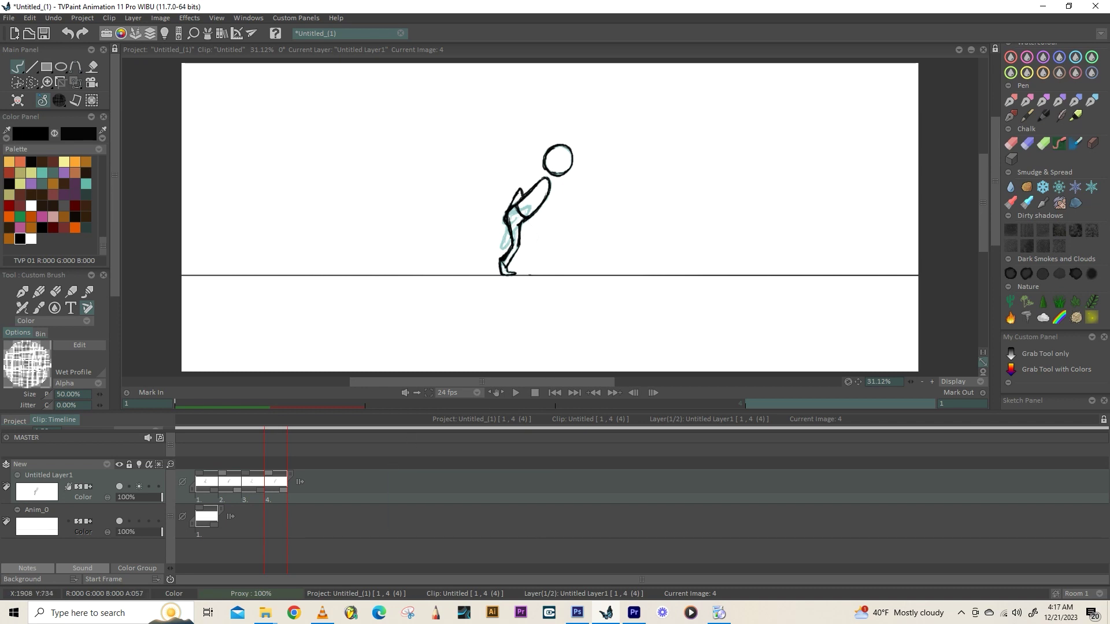
# - Insert a blank image at frame 3 and trace the previous upright pose's head and torso onto it
pyautogui.moveTo(267, 469); pyautogui.dragTo(252, 491)
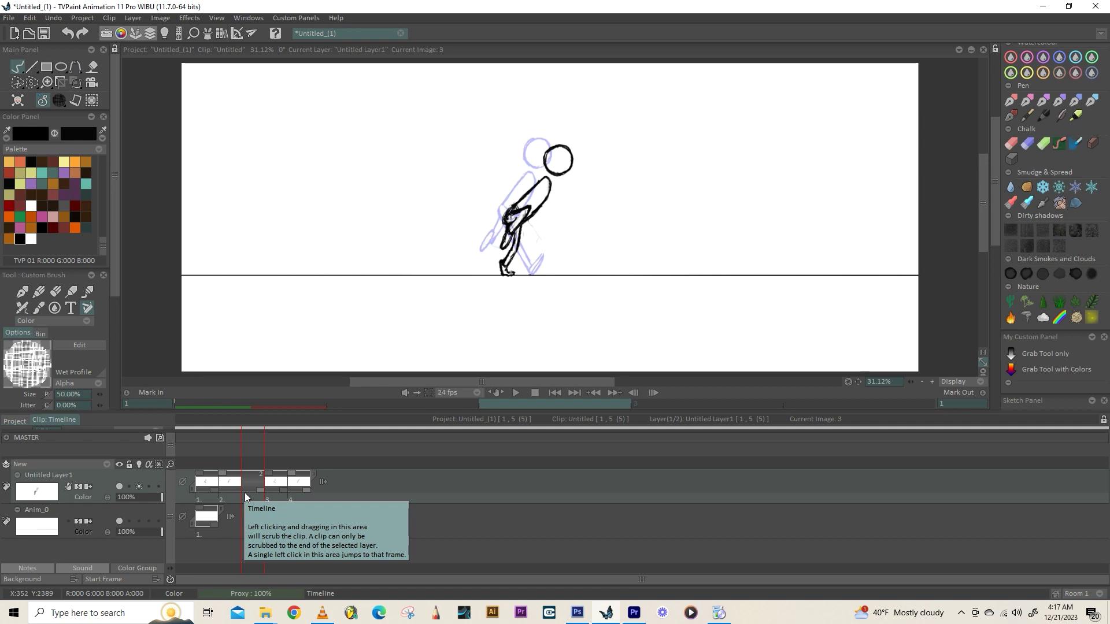
pyautogui.press('BackSpace')
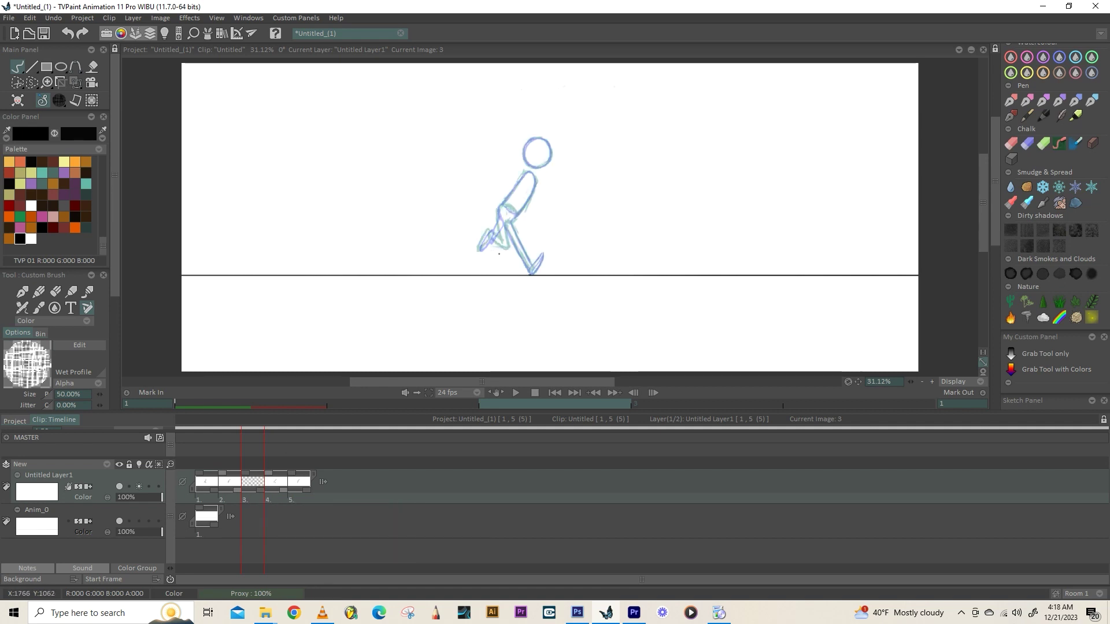
pyautogui.moveTo(250, 463)
pyautogui.mouseDown()
pyautogui.moveTo(214, 464)
pyautogui.moveTo(300, 472)
pyautogui.moveTo(260, 475)
pyautogui.mouseUp()
pyautogui.moveTo(501, 206)
pyautogui.mouseDown()
pyautogui.moveTo(525, 173)
pyautogui.moveTo(528, 203)
pyautogui.moveTo(516, 215)
pyautogui.mouseUp()
pyautogui.moveTo(527, 172)
pyautogui.mouseDown()
pyautogui.moveTo(498, 208)
pyautogui.moveTo(529, 145)
pyautogui.moveTo(540, 137)
pyautogui.moveTo(549, 160)
pyautogui.mouseUp()
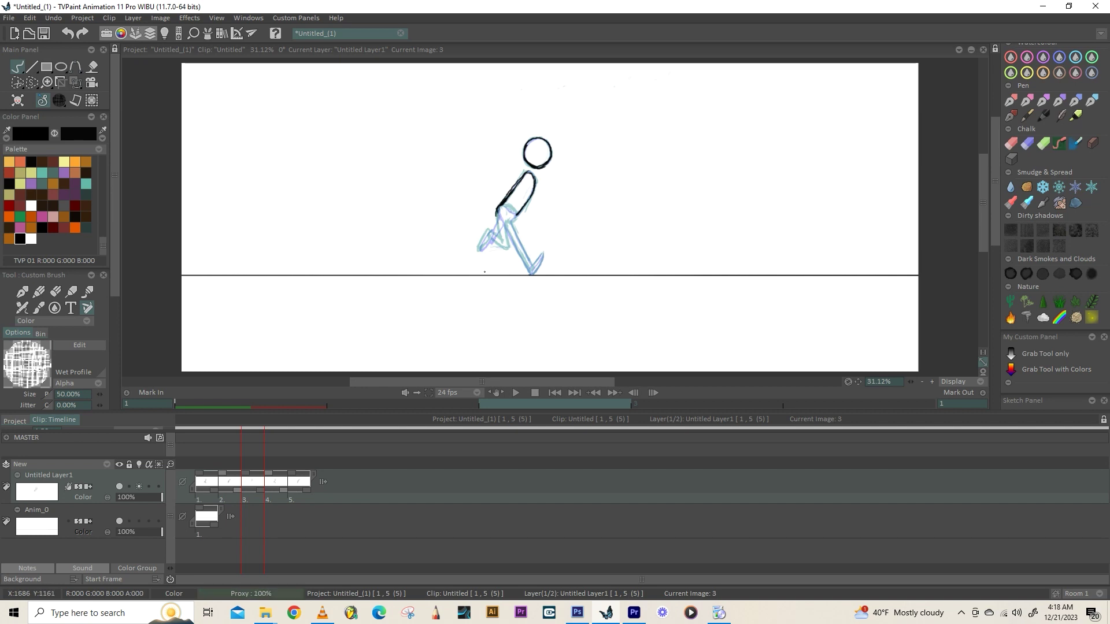
# - Draw the front leg raised and bent, and the rear leg stretched out behind the body on frame 3
pyautogui.moveTo(512, 225); pyautogui.dragTo(527, 228)
pyautogui.moveTo(530, 224); pyautogui.dragTo(507, 229)
pyautogui.press('Left')
pyautogui.press('Right')
pyautogui.moveTo(506, 225); pyautogui.dragTo(533, 213)
pyautogui.moveTo(498, 209)
pyautogui.mouseDown()
pyautogui.moveTo(507, 224)
pyautogui.moveTo(533, 219)
pyautogui.moveTo(530, 244)
pyautogui.moveTo(550, 228)
pyautogui.moveTo(535, 242)
pyautogui.moveTo(478, 246)
pyautogui.moveTo(458, 263)
pyautogui.mouseUp()
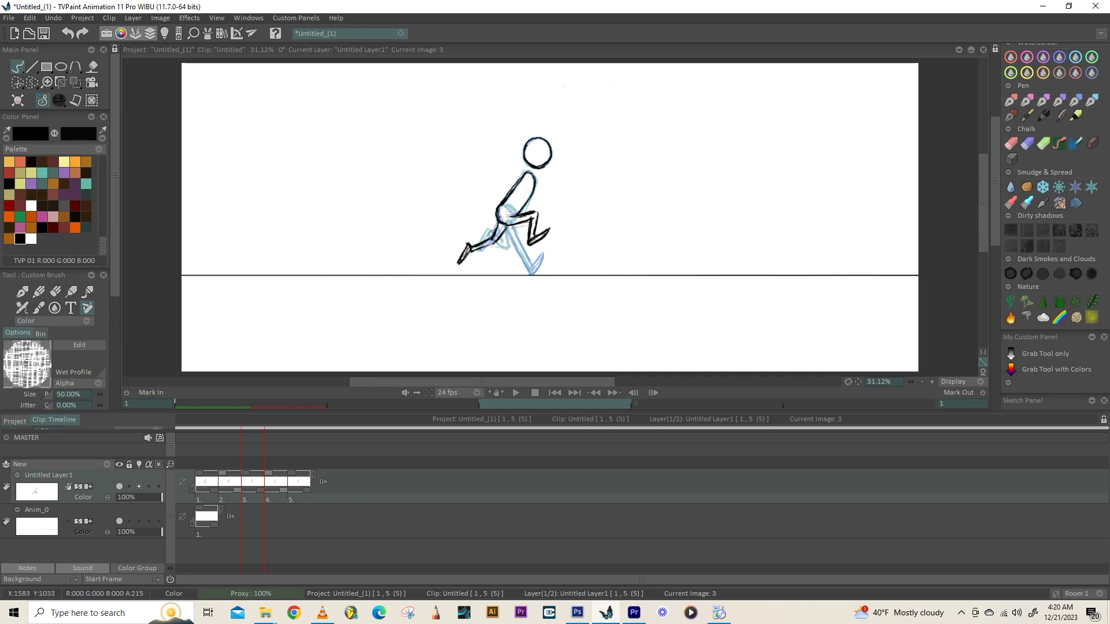
pyautogui.moveTo(468, 243); pyautogui.dragTo(455, 266)
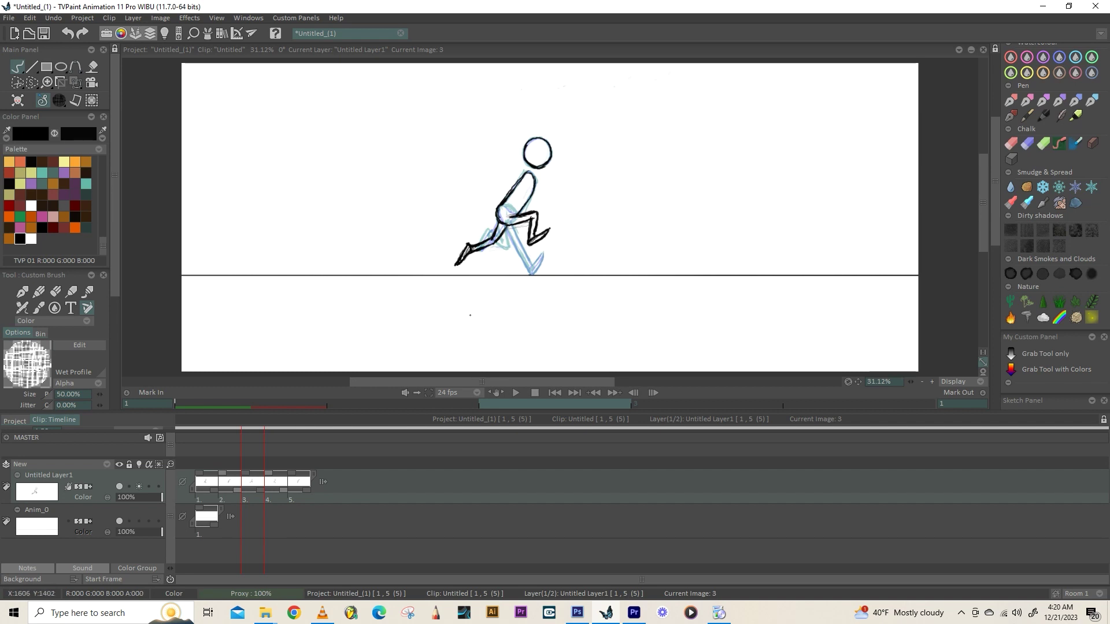
# - Add frame 6, show the third previous image in the light table, and trace its stretched running pose
pyautogui.click(307, 466)
pyautogui.press('Right')
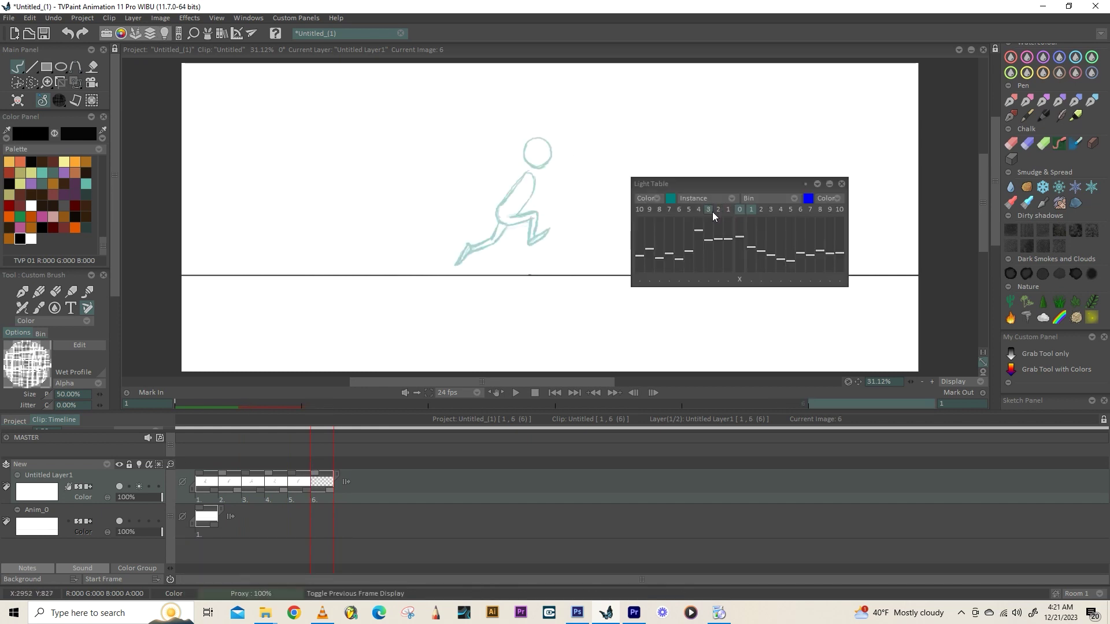
pyautogui.moveTo(524, 173)
pyautogui.mouseDown()
pyautogui.moveTo(497, 218)
pyautogui.moveTo(516, 217)
pyautogui.moveTo(460, 263)
pyautogui.moveTo(513, 216)
pyautogui.moveTo(537, 212)
pyautogui.moveTo(529, 245)
pyautogui.moveTo(548, 229)
pyautogui.moveTo(532, 216)
pyautogui.moveTo(538, 138)
pyautogui.mouseUp()
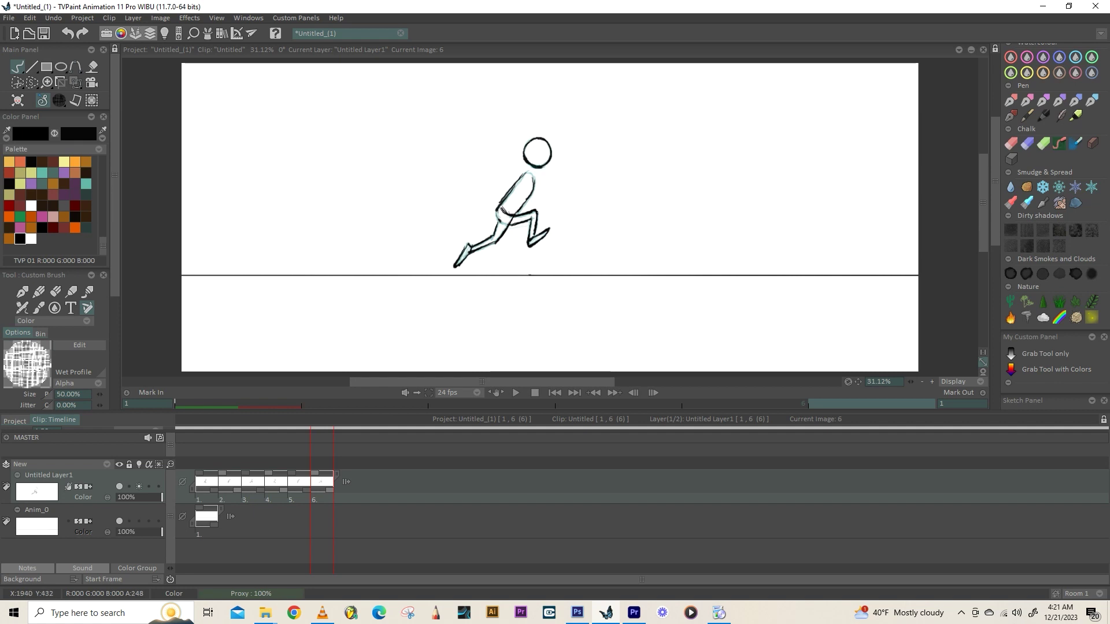
# - Preview the six-image run animation with looped playback
pyautogui.click(518, 392)
pyautogui.click(419, 393)
pyautogui.click(515, 392)
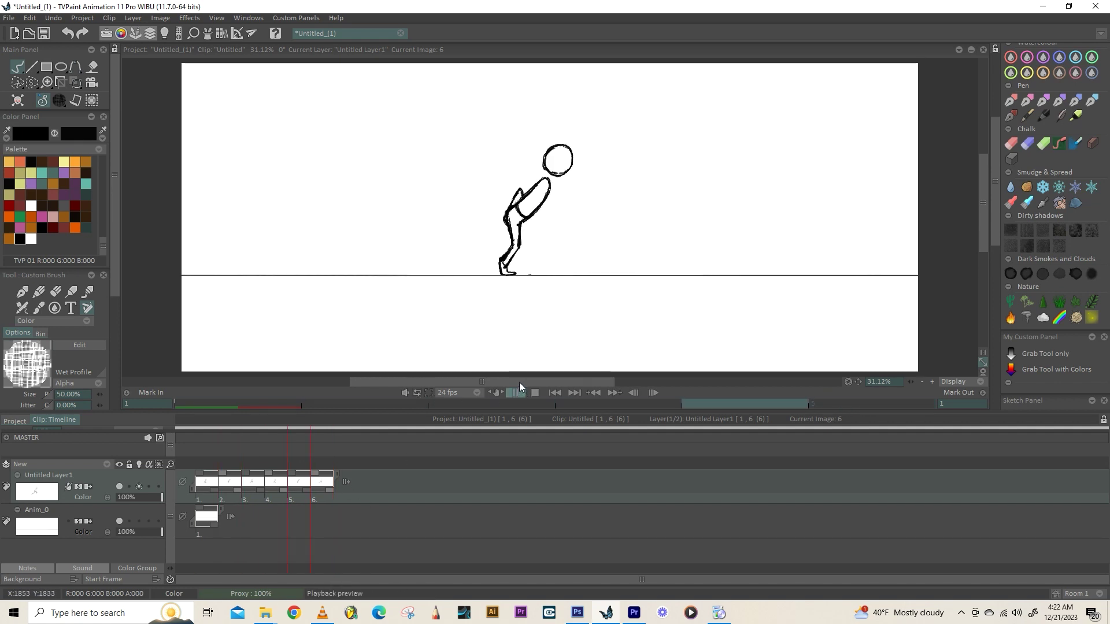
# - Extend each of the six images to an exposure of two frames and play and scrub the retimed animation
pyautogui.moveTo(214, 489); pyautogui.dragTo(283, 489)
pyautogui.moveTo(306, 489); pyautogui.dragTo(329, 490)
pyautogui.moveTo(352, 490); pyautogui.dragTo(422, 490)
pyautogui.moveTo(444, 490); pyautogui.dragTo(468, 491)
pyautogui.click(517, 393)
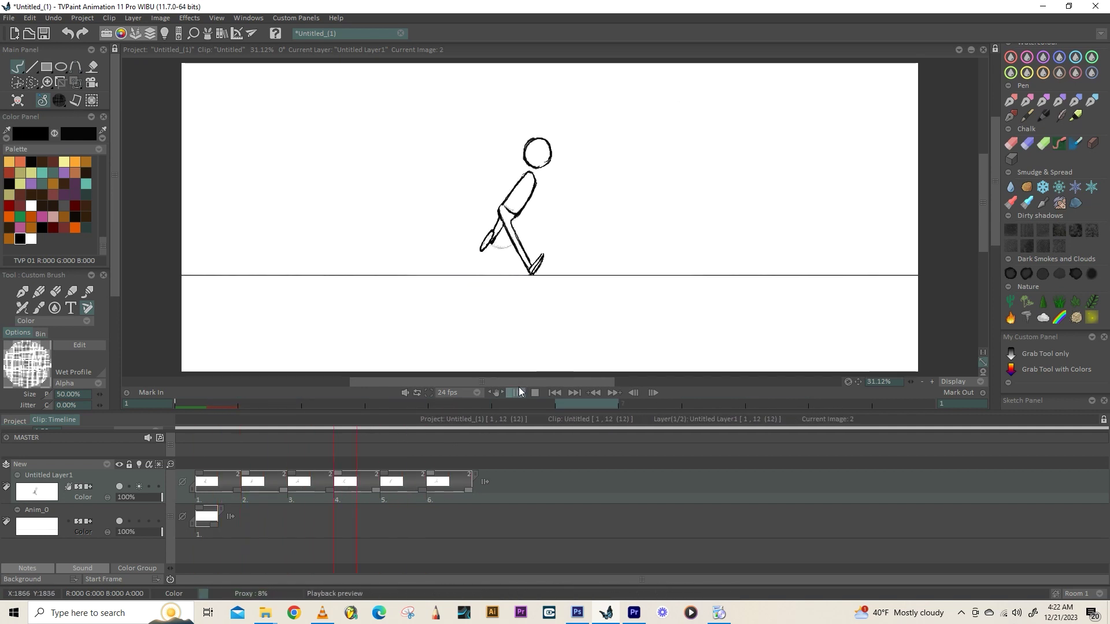
pyautogui.moveTo(217, 463); pyautogui.dragTo(445, 460)
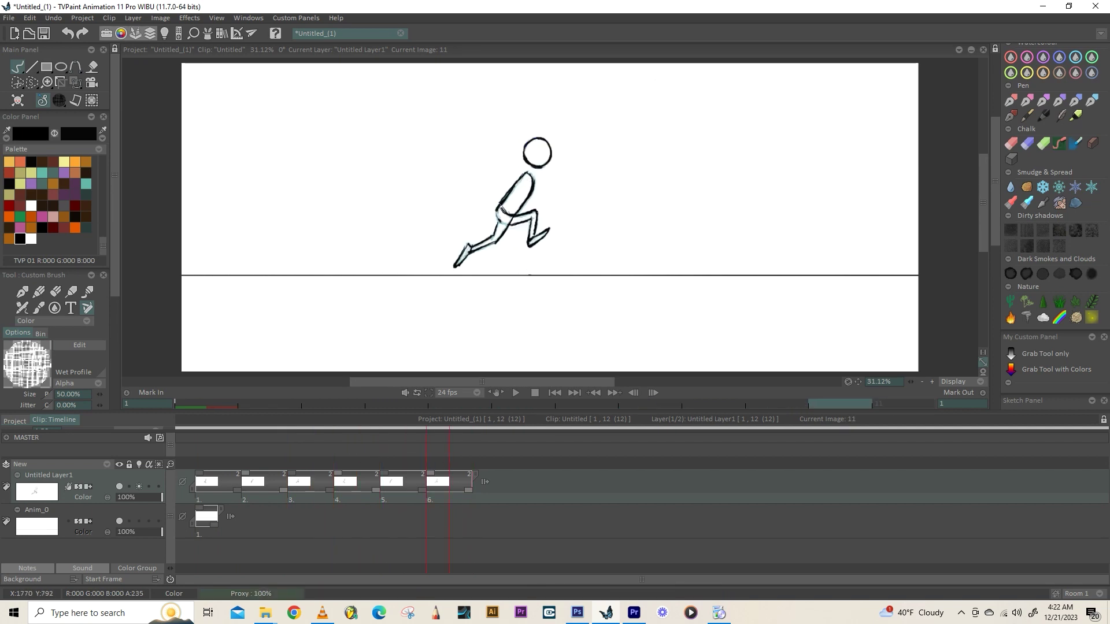
# - On the first image, draw the front arm bent forward from the shoulder with its fist raised beside the head
pyautogui.moveTo(466, 95)
pyautogui.mouseDown()
pyautogui.moveTo(635, 79)
pyautogui.moveTo(609, 93)
pyautogui.moveTo(600, 81)
pyautogui.moveTo(515, 92)
pyautogui.moveTo(497, 67)
pyautogui.moveTo(501, 92)
pyautogui.mouseUp()
pyautogui.press('e')
pyautogui.click(203, 490)
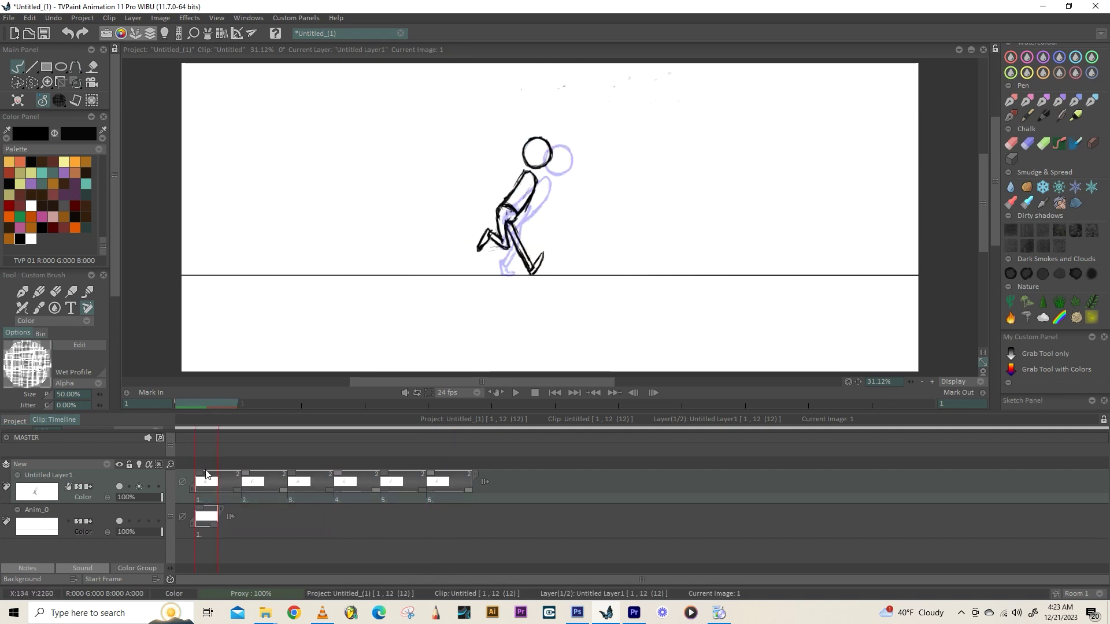
pyautogui.moveTo(522, 174)
pyautogui.mouseDown()
pyautogui.moveTo(499, 184)
pyautogui.moveTo(551, 174)
pyautogui.moveTo(535, 173)
pyautogui.moveTo(538, 185)
pyautogui.moveTo(553, 178)
pyautogui.moveTo(535, 180)
pyautogui.moveTo(563, 190)
pyautogui.moveTo(552, 186)
pyautogui.moveTo(563, 156)
pyautogui.mouseUp()
pyautogui.press('e')
pyautogui.press('e')
pyautogui.press('e')
pyautogui.press('e')
pyautogui.press('e')
pyautogui.press('e')
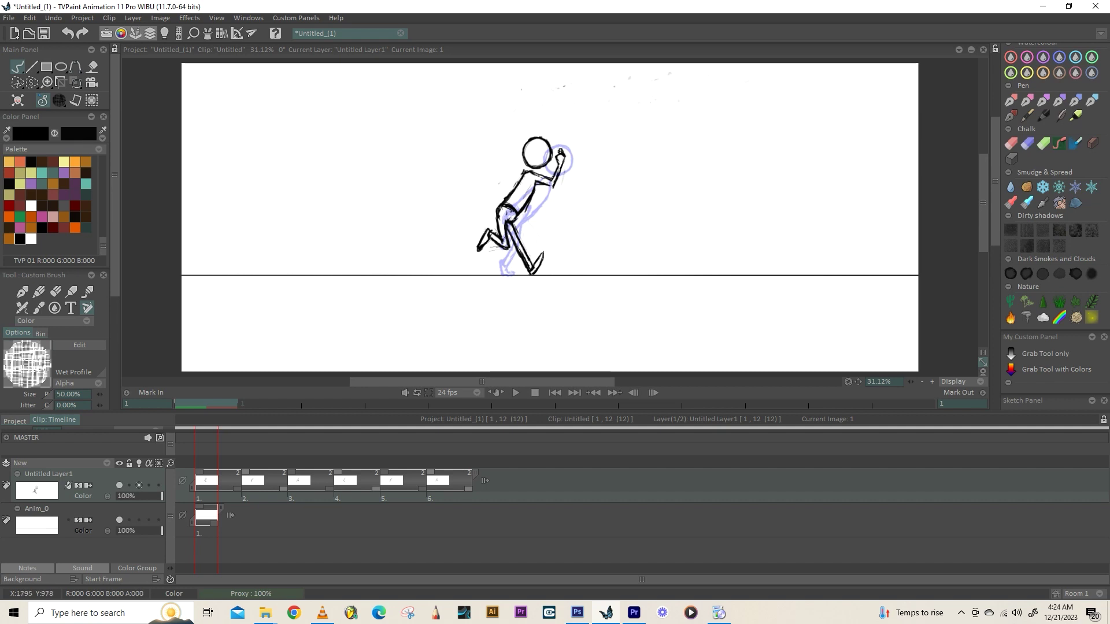
# - Draw the rear arm bent behind the back on the first image
pyautogui.moveTo(520, 173); pyautogui.dragTo(503, 202)
pyautogui.moveTo(519, 178); pyautogui.dragTo(503, 199)
pyautogui.moveTo(511, 180); pyautogui.dragTo(506, 196)
pyautogui.moveTo(501, 178); pyautogui.dragTo(526, 175)
# - On the second image, draw the front arm bent forward with its hand in front of the chest, cleaning up stray lines
pyautogui.click(241, 467)
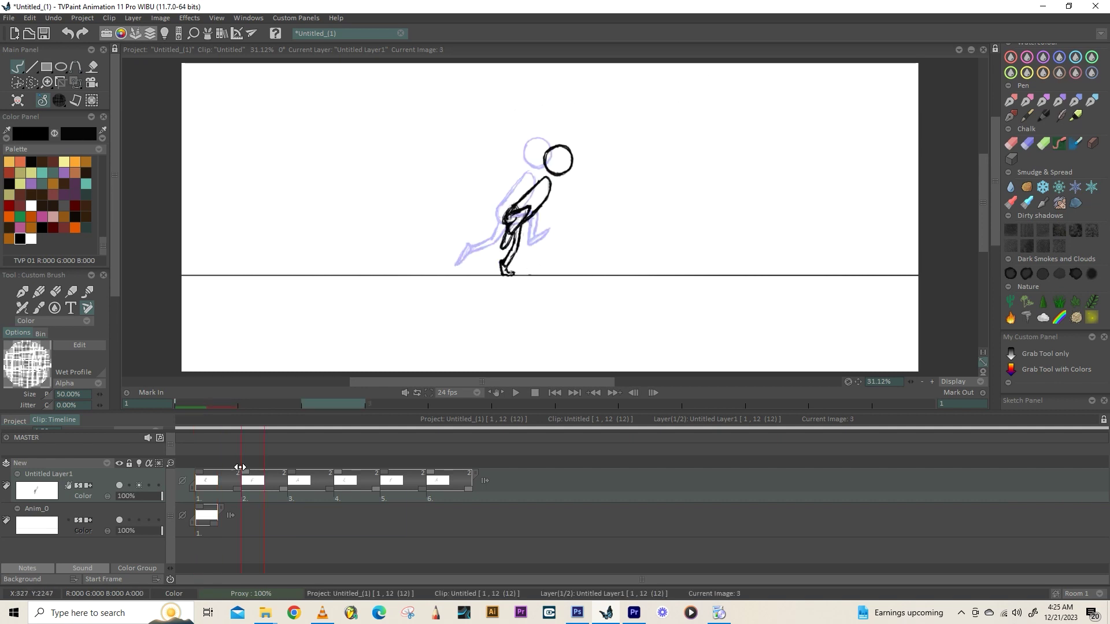
pyautogui.moveTo(545, 183)
pyautogui.mouseDown()
pyautogui.moveTo(538, 200)
pyautogui.moveTo(556, 198)
pyautogui.moveTo(533, 201)
pyautogui.mouseUp()
pyautogui.moveTo(538, 201); pyautogui.dragTo(556, 197)
pyautogui.press('e')
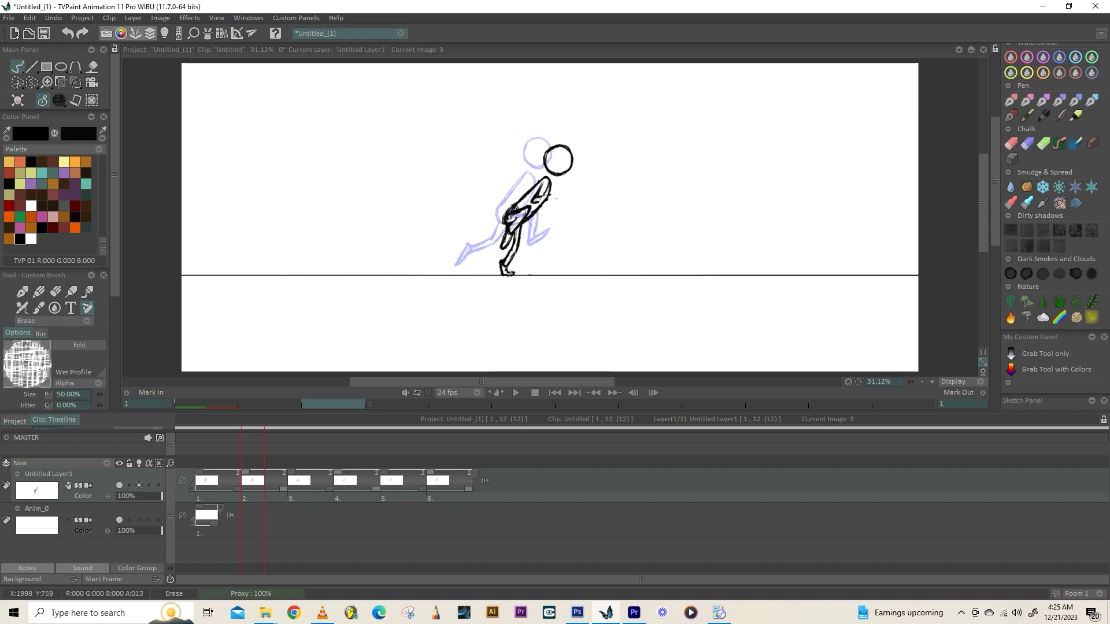
pyautogui.press('e')
pyautogui.moveTo(534, 202)
pyautogui.mouseDown()
pyautogui.moveTo(557, 197)
pyautogui.moveTo(559, 186)
pyautogui.mouseUp()
pyautogui.moveTo(551, 197); pyautogui.dragTo(545, 194)
# - Try drawing a rear arm bent behind the back and a front arm raised beside the head on the third image
pyautogui.click(296, 472)
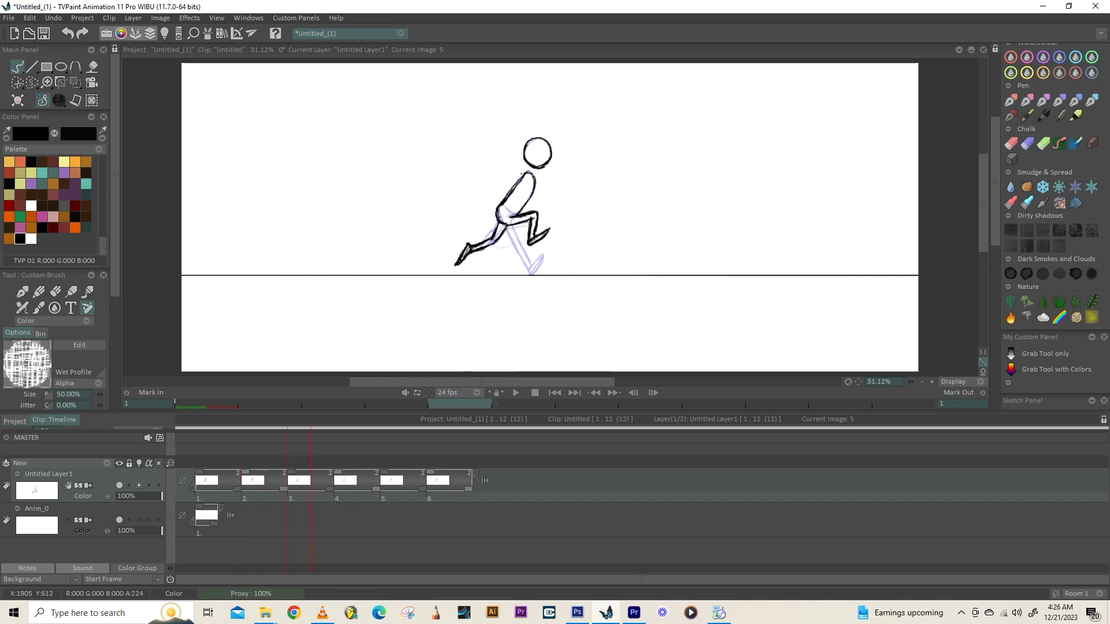
pyautogui.moveTo(511, 175)
pyautogui.mouseDown()
pyautogui.moveTo(491, 192)
pyautogui.moveTo(533, 155)
pyautogui.moveTo(501, 188)
pyautogui.mouseUp()
pyautogui.press('e')
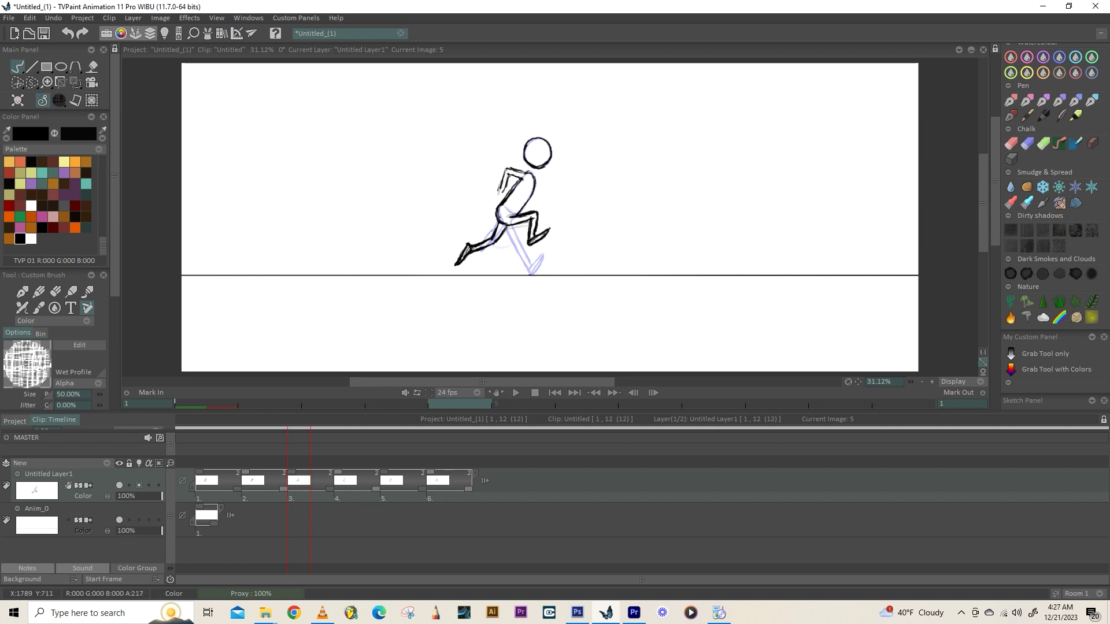
pyautogui.moveTo(500, 185)
pyautogui.mouseDown()
pyautogui.moveTo(499, 199)
pyautogui.moveTo(507, 192)
pyautogui.mouseUp()
pyautogui.moveTo(509, 174); pyautogui.dragTo(505, 190)
pyautogui.moveTo(528, 173)
pyautogui.mouseDown()
pyautogui.moveTo(502, 184)
pyautogui.moveTo(553, 192)
pyautogui.moveTo(562, 169)
pyautogui.mouseUp()
pyautogui.moveTo(533, 178); pyautogui.dragTo(559, 160)
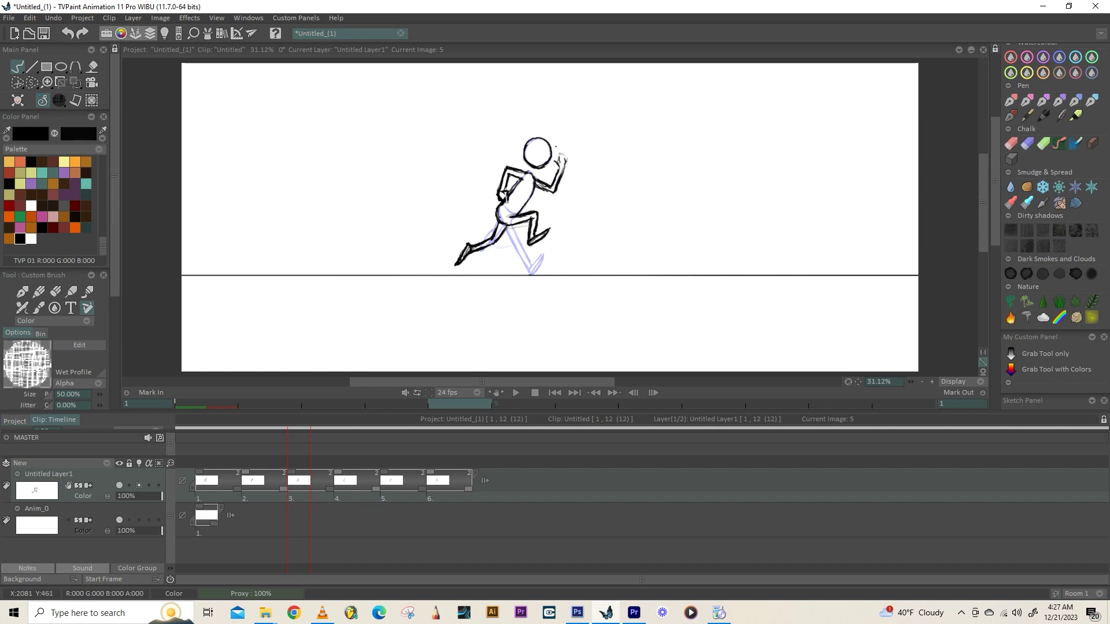
pyautogui.moveTo(565, 164); pyautogui.dragTo(556, 191)
pyautogui.moveTo(555, 194)
pyautogui.mouseDown()
pyautogui.moveTo(536, 185)
pyautogui.moveTo(516, 214)
pyautogui.mouseUp()
pyautogui.moveTo(535, 188); pyautogui.dragTo(521, 211)
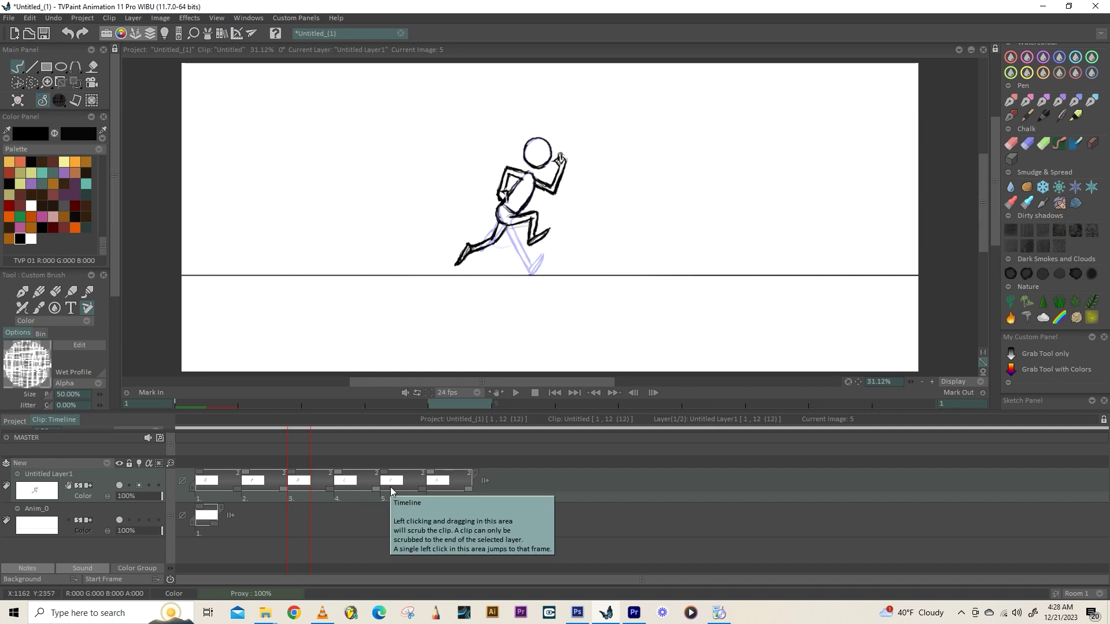
# - Compare the neighbouring image and erase both arms from the third image
pyautogui.click(347, 482)
pyautogui.moveTo(330, 472)
pyautogui.mouseDown()
pyautogui.moveTo(252, 474)
pyautogui.moveTo(298, 477)
pyautogui.mouseUp()
pyautogui.moveTo(561, 155)
pyautogui.mouseDown()
pyautogui.moveTo(554, 198)
pyautogui.moveTo(501, 193)
pyautogui.moveTo(516, 178)
pyautogui.mouseUp()
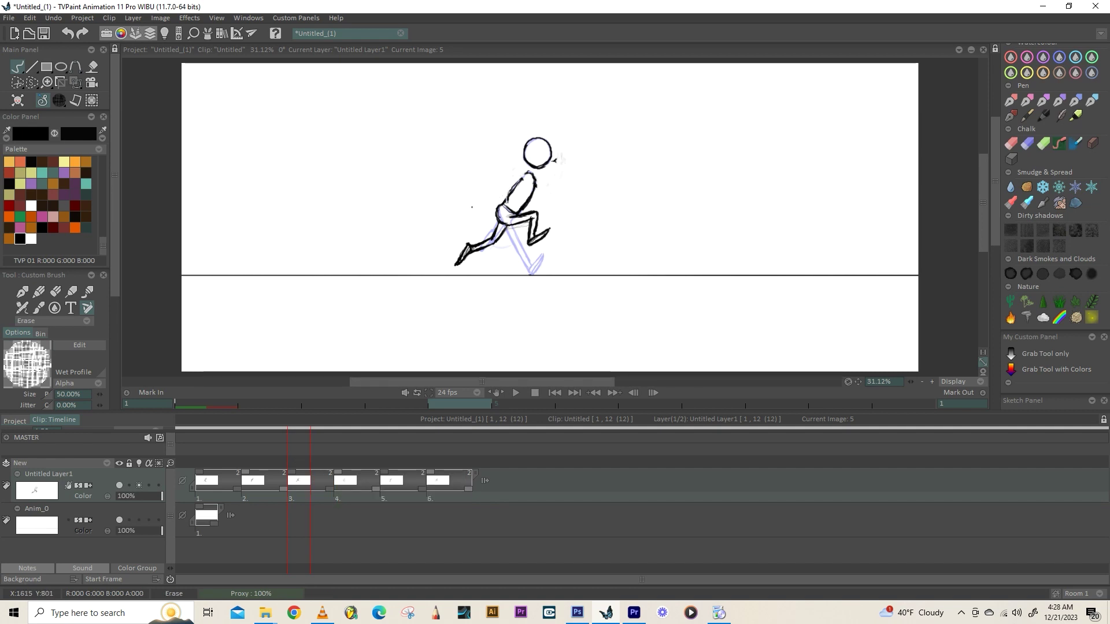
# - On the third image, draw the rear arm bent close to the back and the front arm lowered with its forearm bent upward
pyautogui.moveTo(527, 173); pyautogui.dragTo(504, 190)
pyautogui.moveTo(504, 188); pyautogui.dragTo(505, 208)
pyautogui.press('e')
pyautogui.press('e')
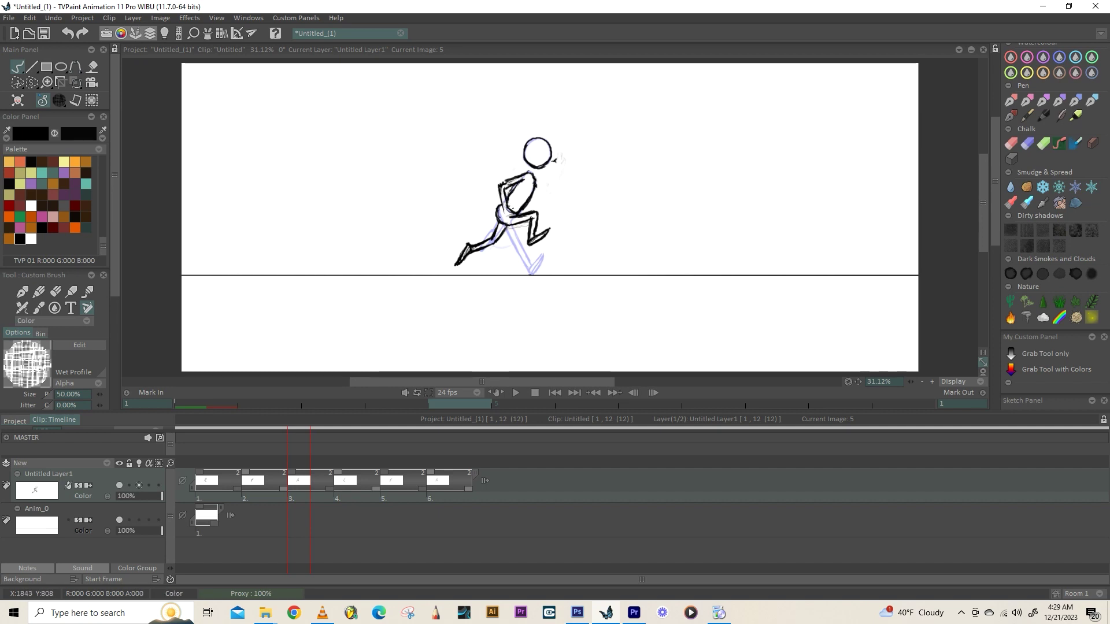
pyautogui.press('e')
pyautogui.moveTo(535, 181)
pyautogui.mouseDown()
pyautogui.moveTo(537, 207)
pyautogui.moveTo(556, 192)
pyautogui.mouseUp()
pyautogui.moveTo(552, 192); pyautogui.dragTo(542, 197)
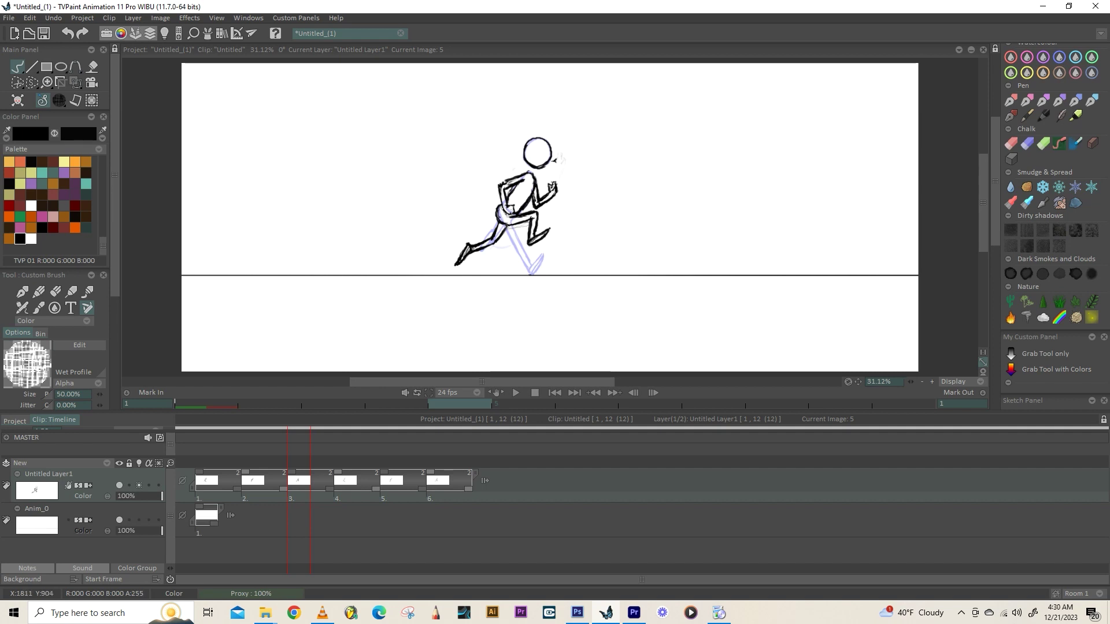
# - Draw the rear arm bent behind the back on the fourth image
pyautogui.click(320, 485)
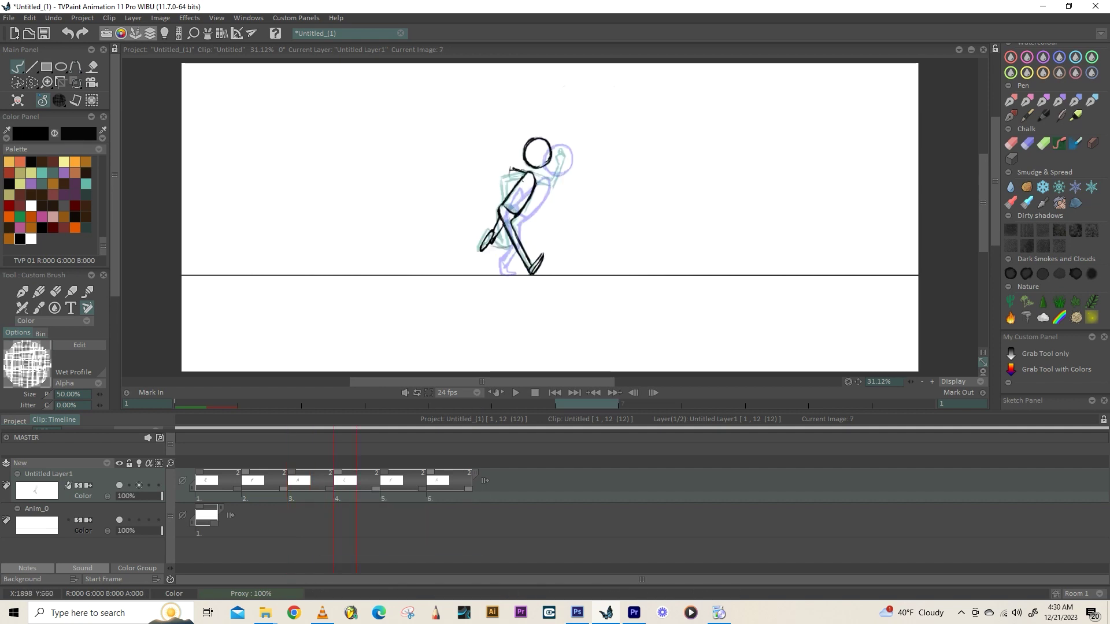
pyautogui.moveTo(516, 169); pyautogui.dragTo(507, 196)
pyautogui.moveTo(526, 177)
pyautogui.mouseDown()
pyautogui.moveTo(510, 190)
pyautogui.moveTo(508, 177)
pyautogui.mouseUp()
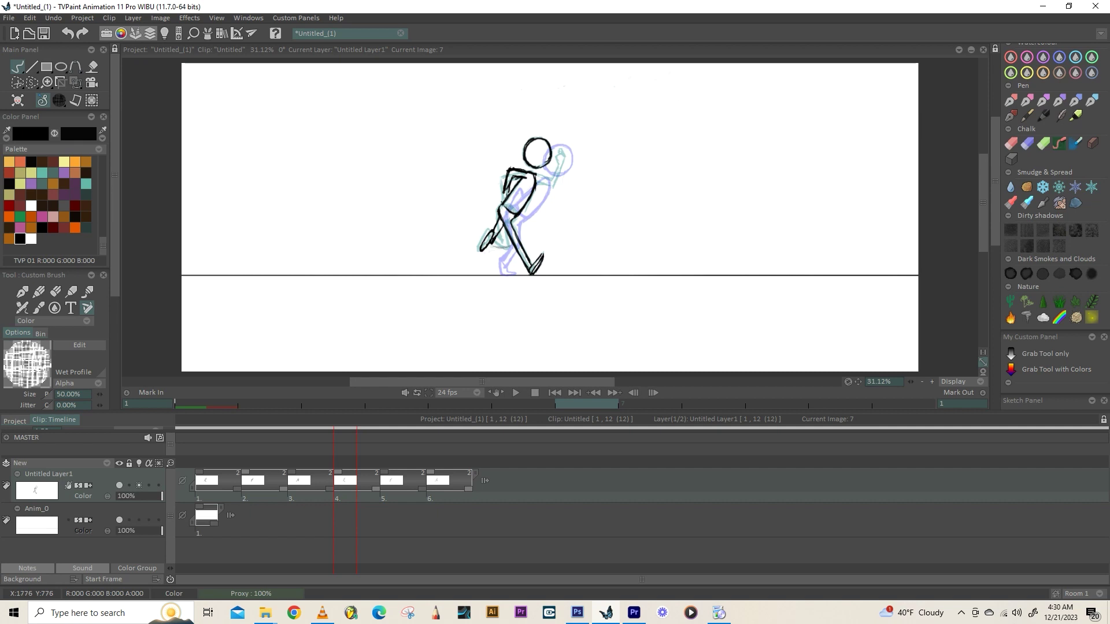
# - Draw the front arm bent forward with its hand raised near the face on the fourth image, checking it against the other images
pyautogui.press('e')
pyautogui.moveTo(536, 176); pyautogui.dragTo(545, 179)
pyautogui.press('Left')
pyautogui.press('Right')
pyautogui.press('Right')
pyautogui.press('Right')
pyautogui.press('Left')
pyautogui.press('Left')
pyautogui.press('Left')
pyautogui.press('Left')
pyautogui.press('Left')
pyautogui.press('Left')
pyautogui.press('Left')
pyautogui.press('Right')
pyautogui.press('Right')
pyautogui.press('Right')
pyautogui.press('Right')
pyautogui.press('Right')
pyautogui.moveTo(536, 175); pyautogui.dragTo(550, 179)
pyautogui.moveTo(552, 179)
pyautogui.mouseDown()
pyautogui.moveTo(561, 153)
pyautogui.moveTo(557, 184)
pyautogui.mouseUp()
# - Draw a bent arm across the torso with its fist in front of the chest on the fifth image
pyautogui.press('Right')
pyautogui.press('Right')
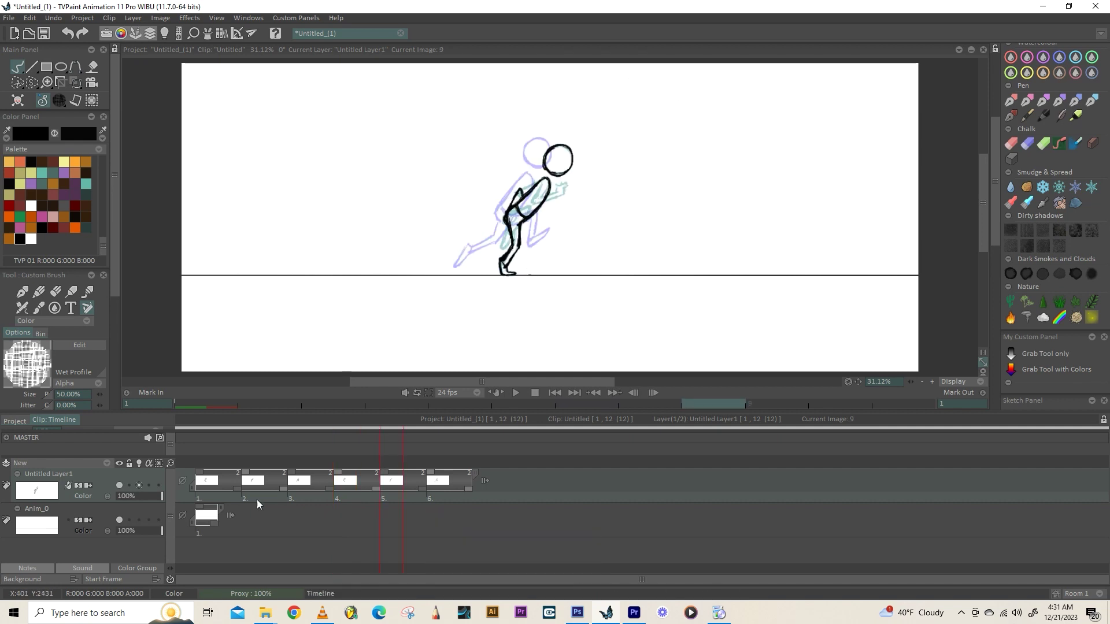
pyautogui.moveTo(527, 181)
pyautogui.mouseDown()
pyautogui.moveTo(542, 179)
pyautogui.moveTo(527, 194)
pyautogui.mouseUp()
pyautogui.moveTo(537, 181)
pyautogui.mouseDown()
pyautogui.moveTo(521, 196)
pyautogui.moveTo(539, 194)
pyautogui.mouseUp()
pyautogui.press('n')
pyautogui.moveTo(541, 191); pyautogui.dragTo(527, 187)
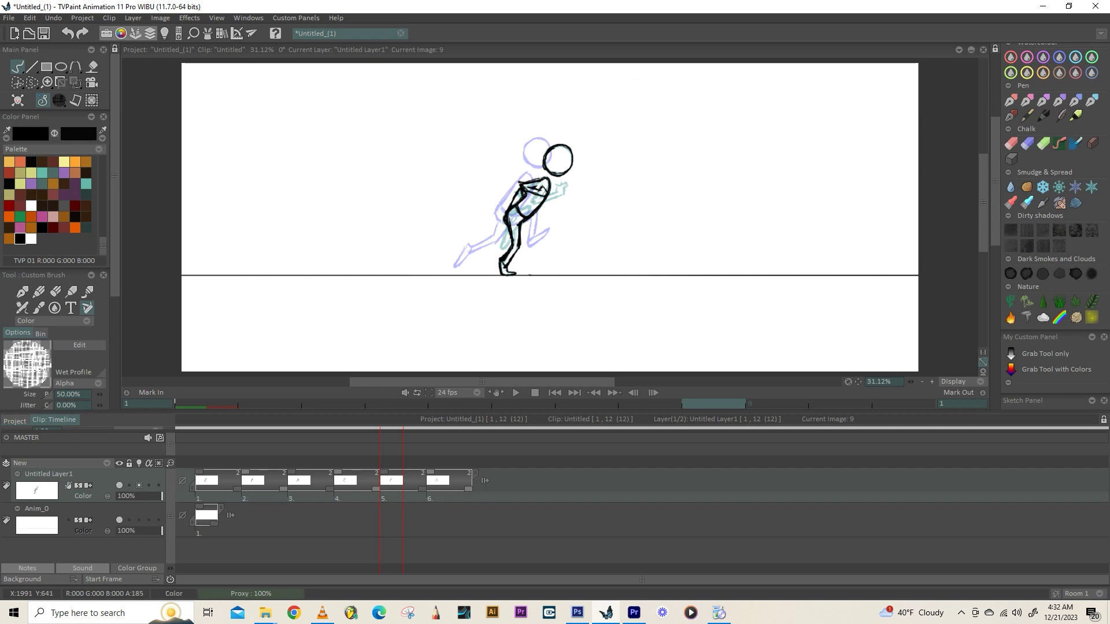
pyautogui.moveTo(550, 191); pyautogui.dragTo(562, 189)
# - On the sixth image, draw the rear arm bent behind the back and the front arm reaching forward with a fist
pyautogui.click(443, 456)
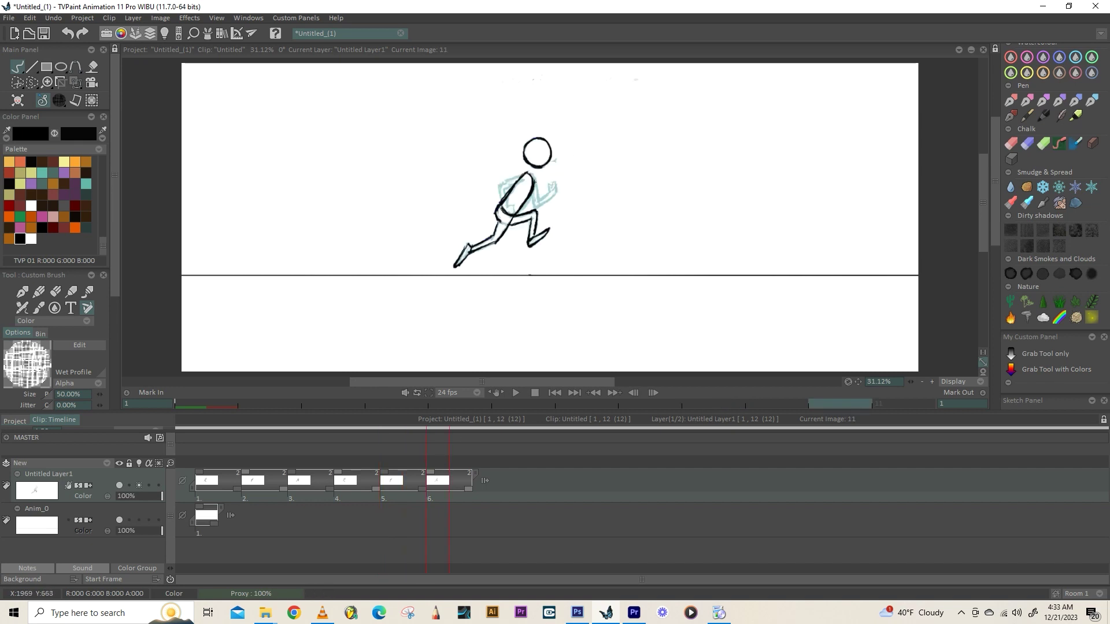
pyautogui.moveTo(502, 184); pyautogui.dragTo(504, 189)
pyautogui.moveTo(561, 190)
pyautogui.mouseDown()
pyautogui.moveTo(568, 179)
pyautogui.moveTo(520, 175)
pyautogui.mouseUp()
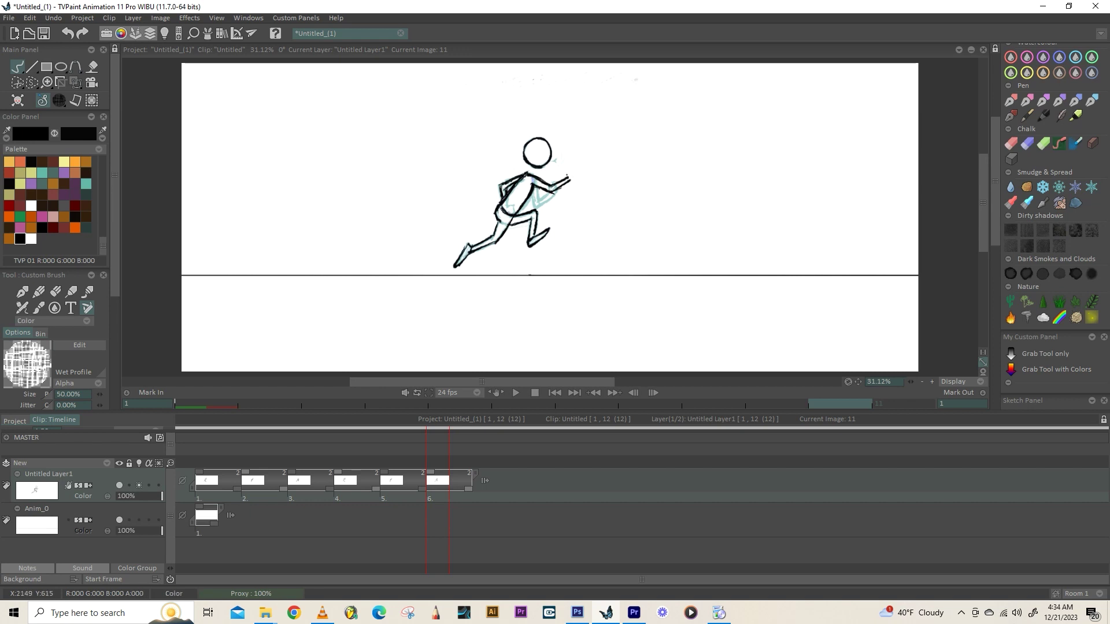
pyautogui.moveTo(571, 179); pyautogui.dragTo(568, 169)
# - Play the animation to review the arm motion, stop it, and scrub back to frame 4
pyautogui.click(517, 393)
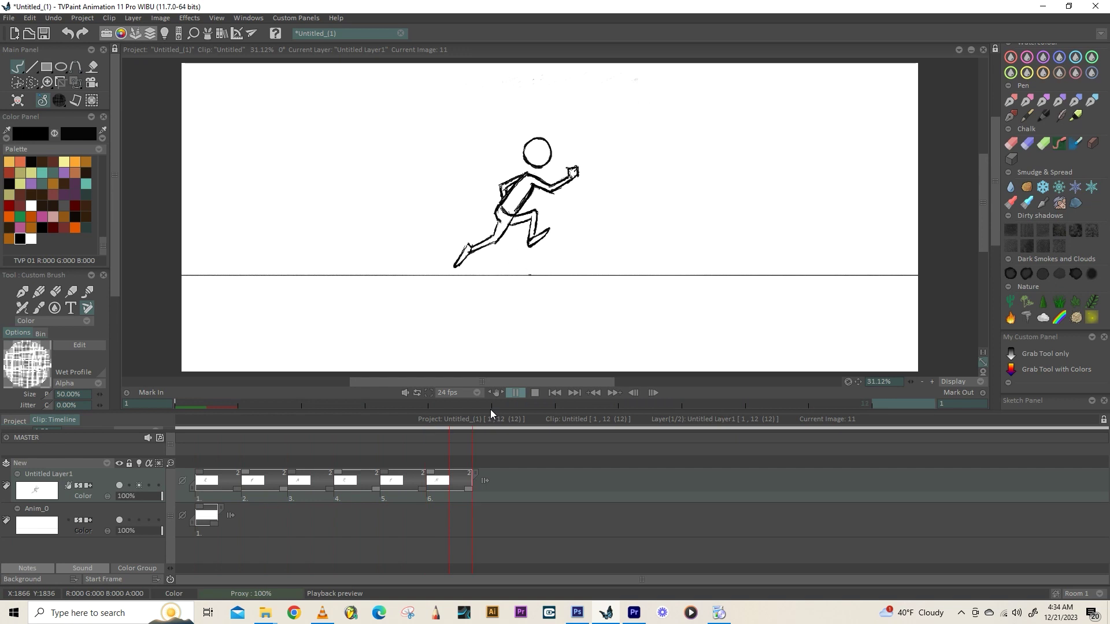
pyautogui.click(536, 392)
pyautogui.moveTo(455, 463); pyautogui.dragTo(266, 475)
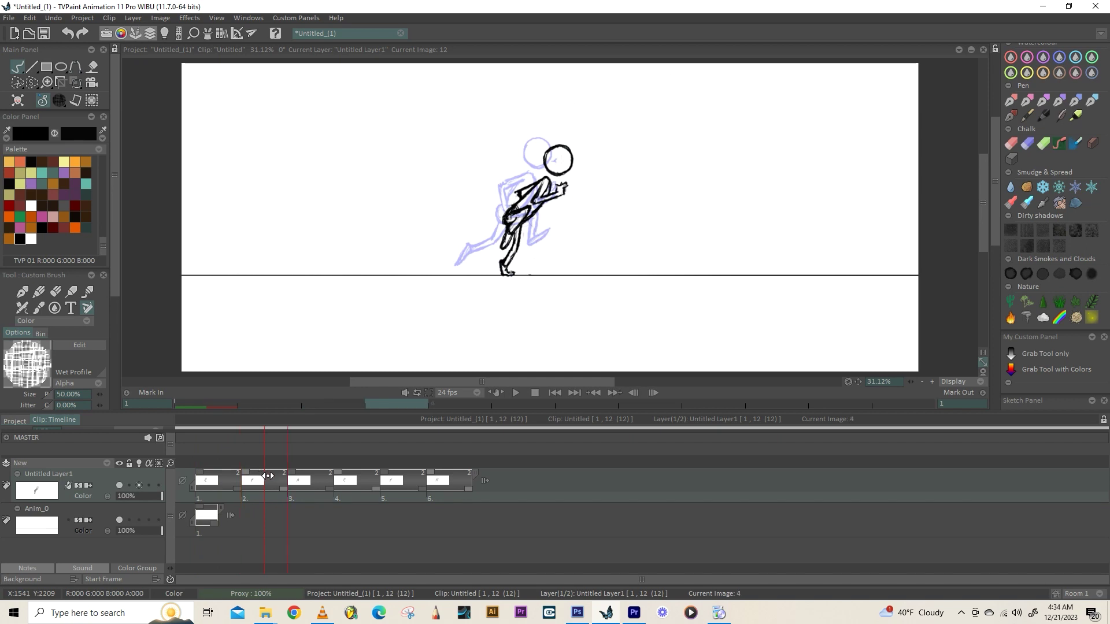
# - Try shifting the figure on frame 4 by -36 horizontally and -7 vertically with Transform, and undo the shift
pyautogui.click(75, 82)
pyautogui.click(130, 82)
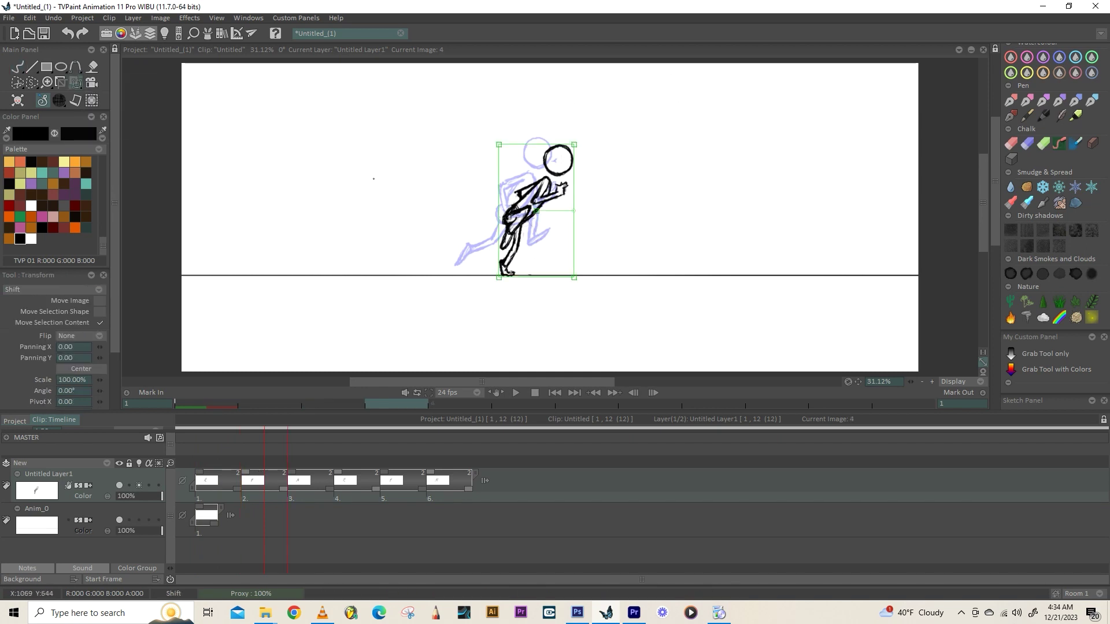
pyautogui.moveTo(525, 222); pyautogui.dragTo(511, 219)
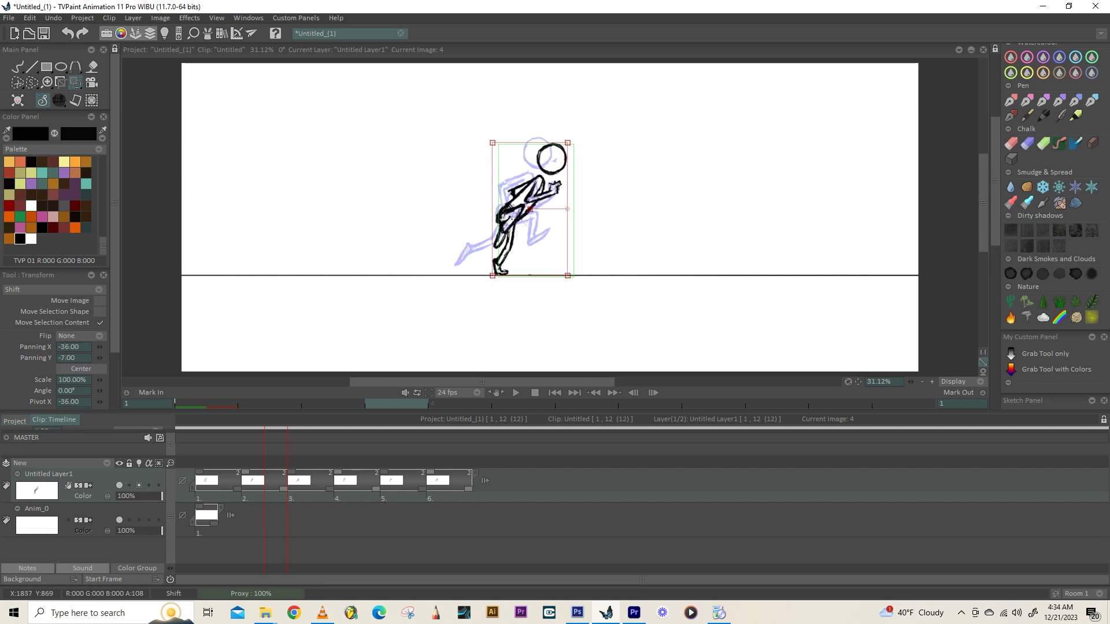
pyautogui.press('Return')
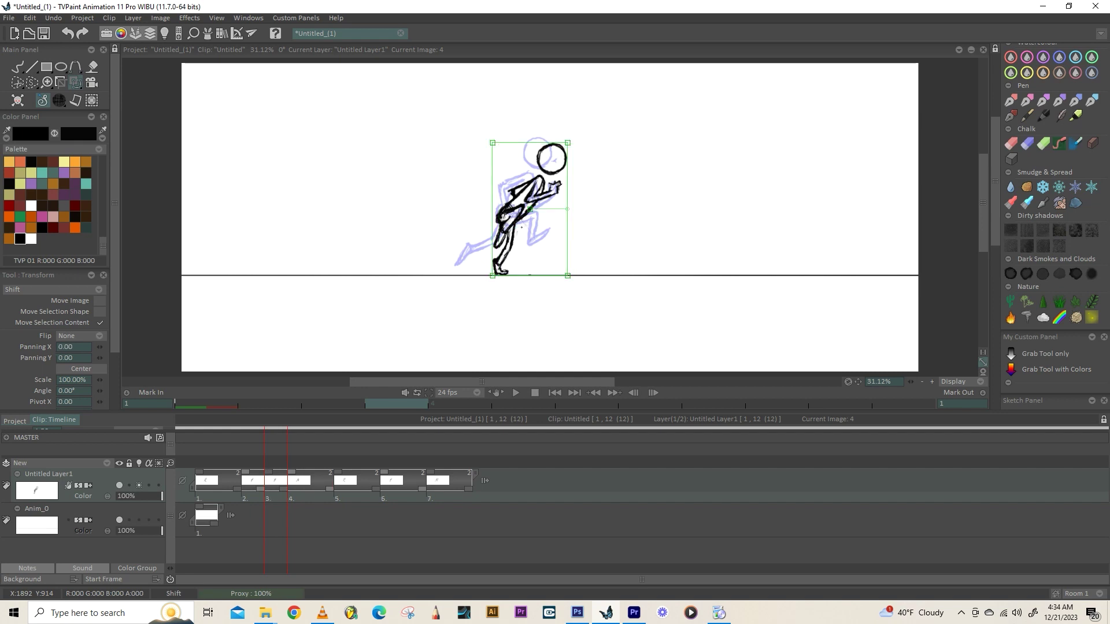
pyautogui.hotkey('ctrl', 'z')
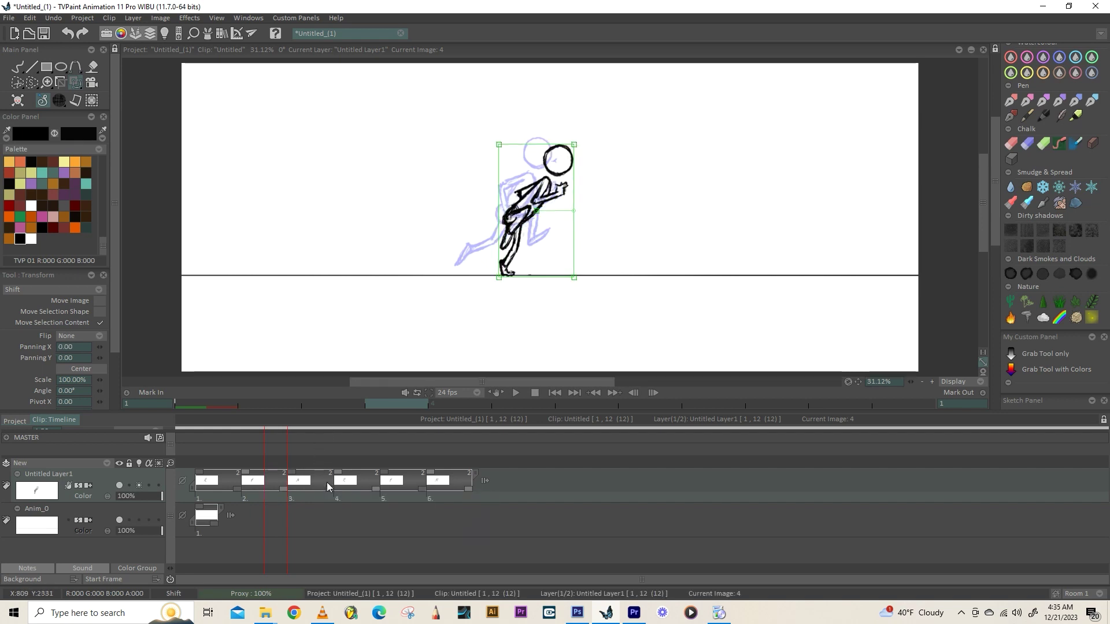
# - Preview a Transform shift of -36 horizontally and -7 vertically across the images and apply it to the first image
pyautogui.click(260, 463)
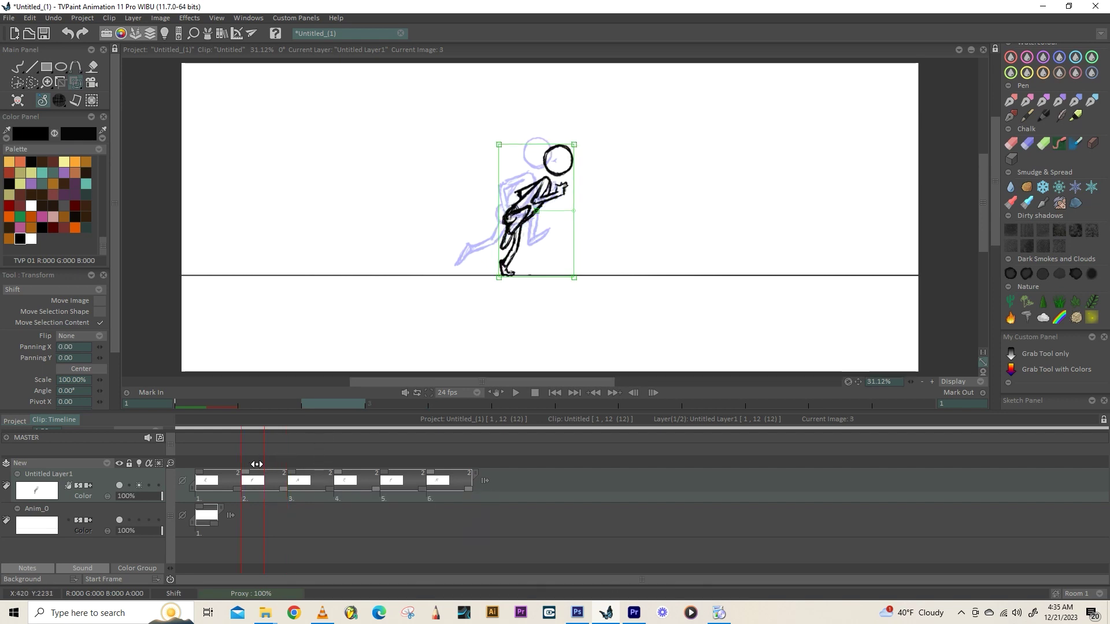
pyautogui.press('Return')
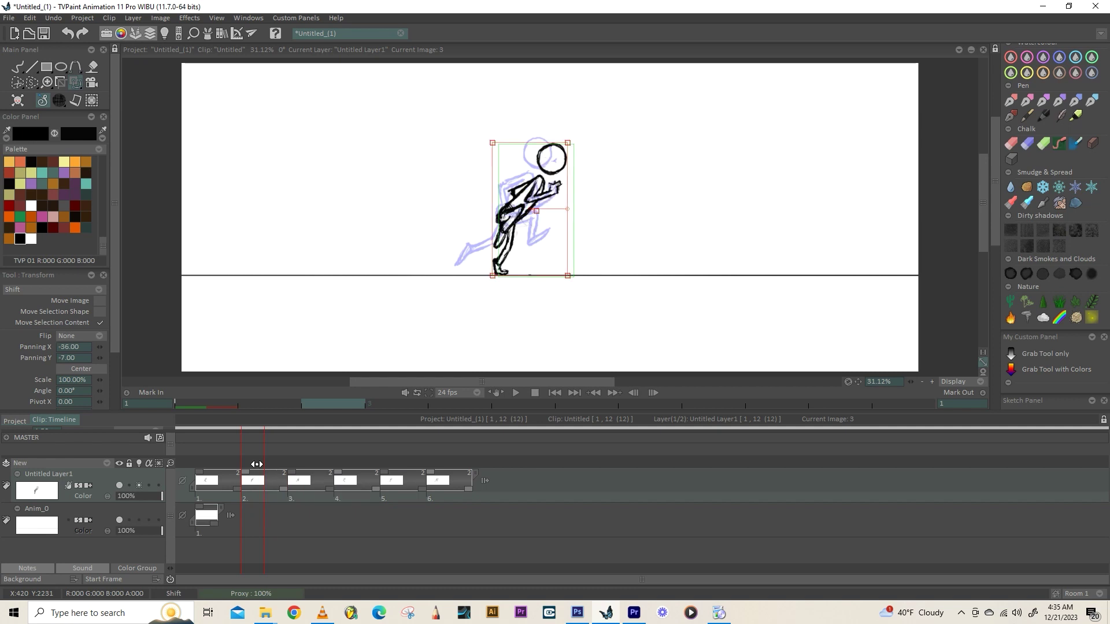
pyautogui.click(293, 463)
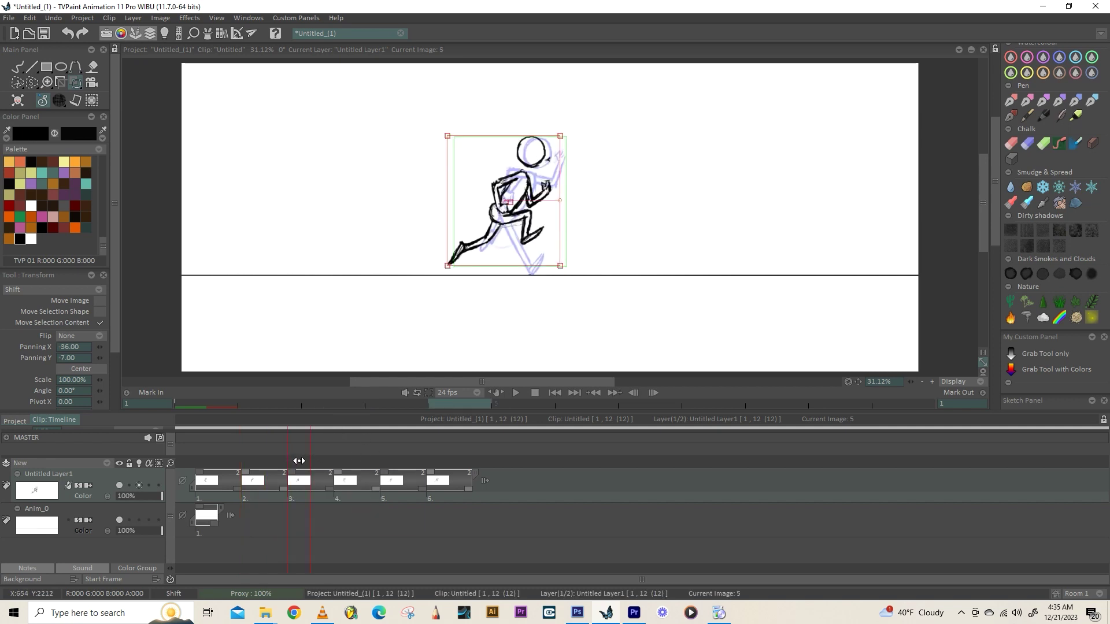
pyautogui.click(341, 463)
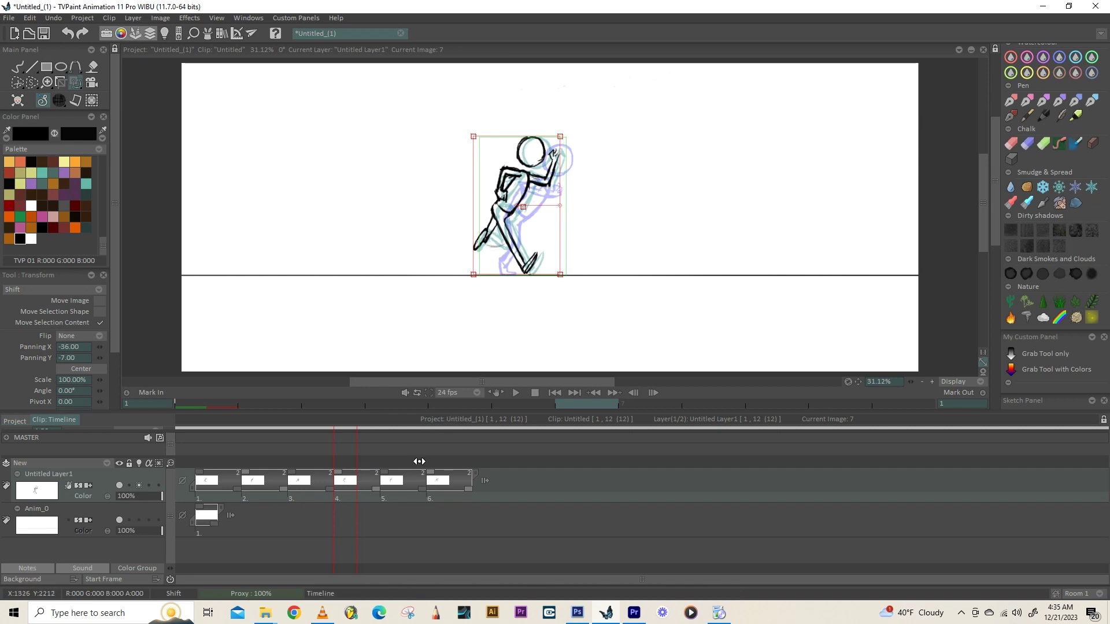
pyautogui.click(386, 462)
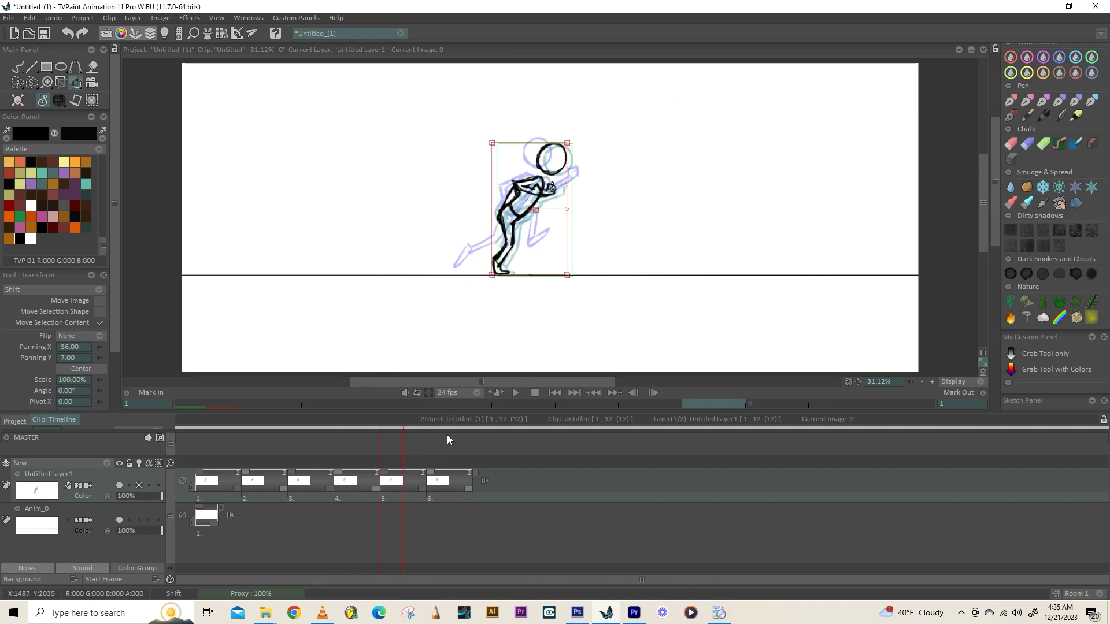
pyautogui.click(434, 461)
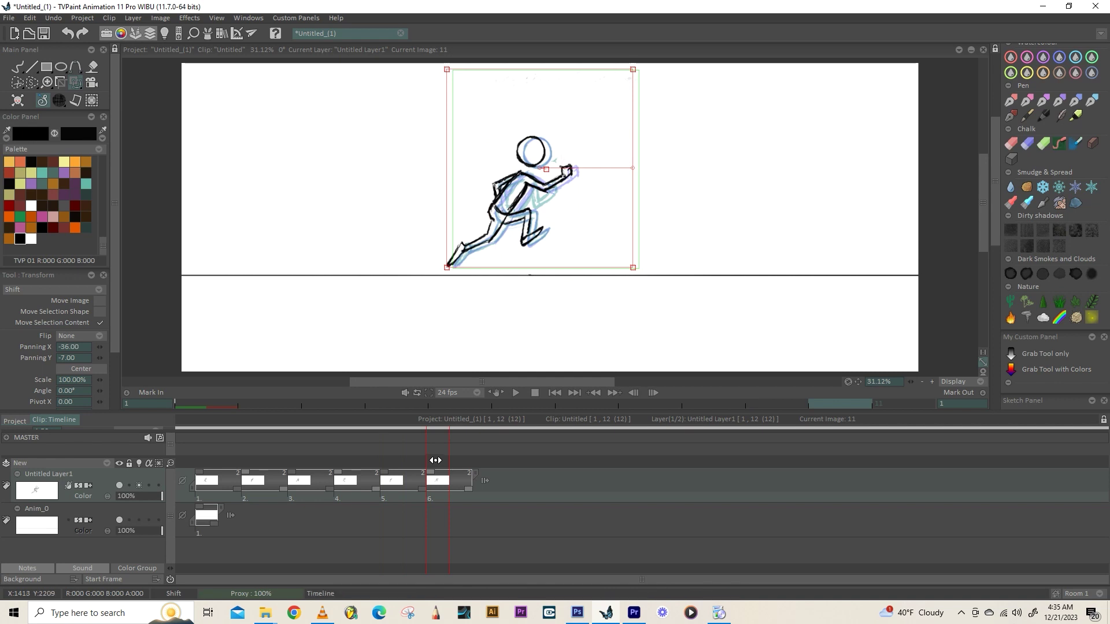
pyautogui.moveTo(365, 459); pyautogui.dragTo(452, 483)
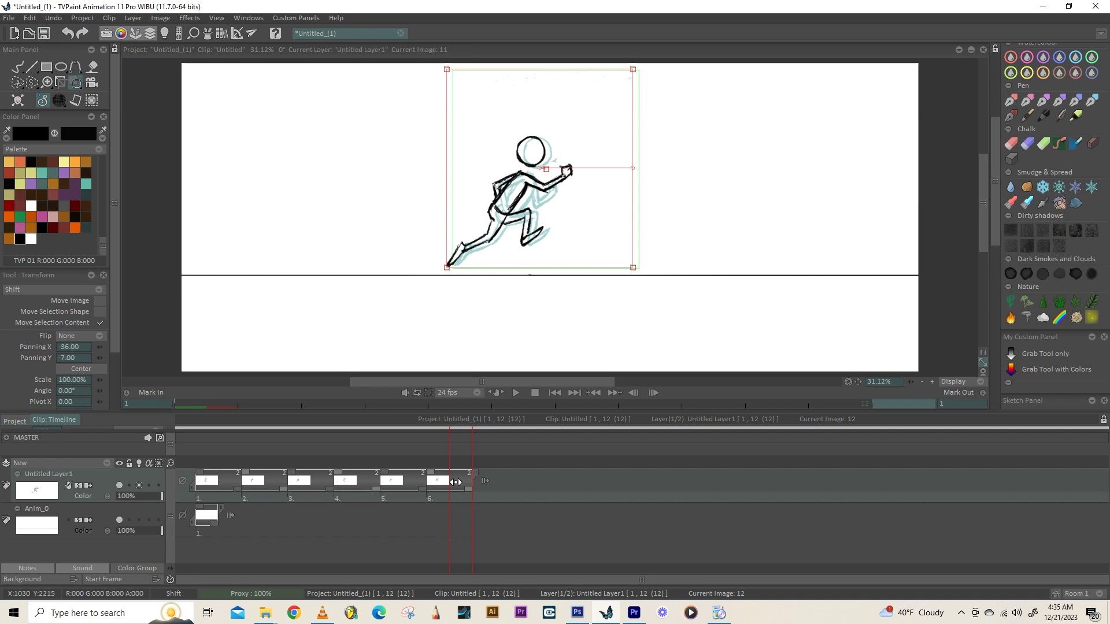
pyautogui.moveTo(455, 482); pyautogui.dragTo(202, 481)
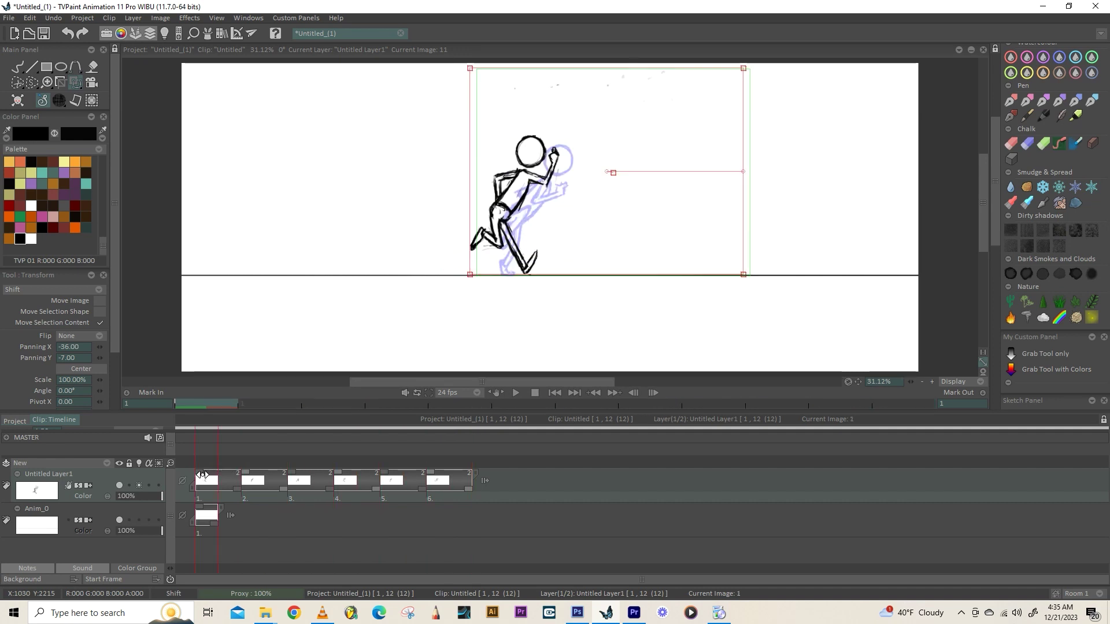
pyautogui.press('Return')
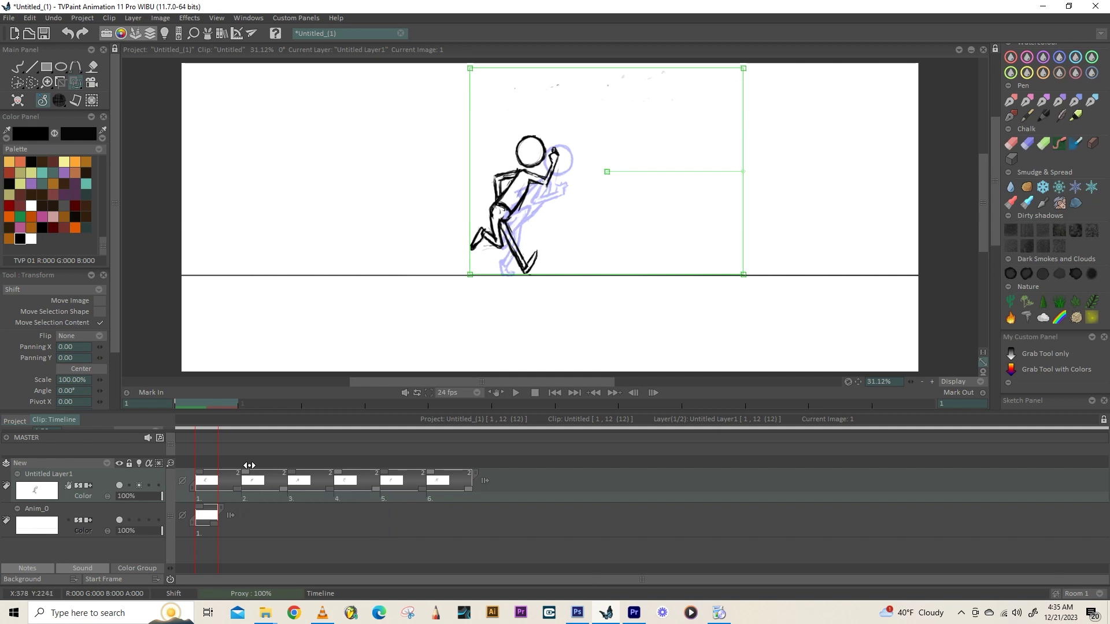
# - Go to the second image and turn on the immediately preceding image in the Light Table
pyautogui.click(247, 465)
pyautogui.moveTo(247, 465)
pyautogui.mouseDown()
pyautogui.moveTo(224, 467)
pyautogui.moveTo(247, 469)
pyautogui.mouseUp()
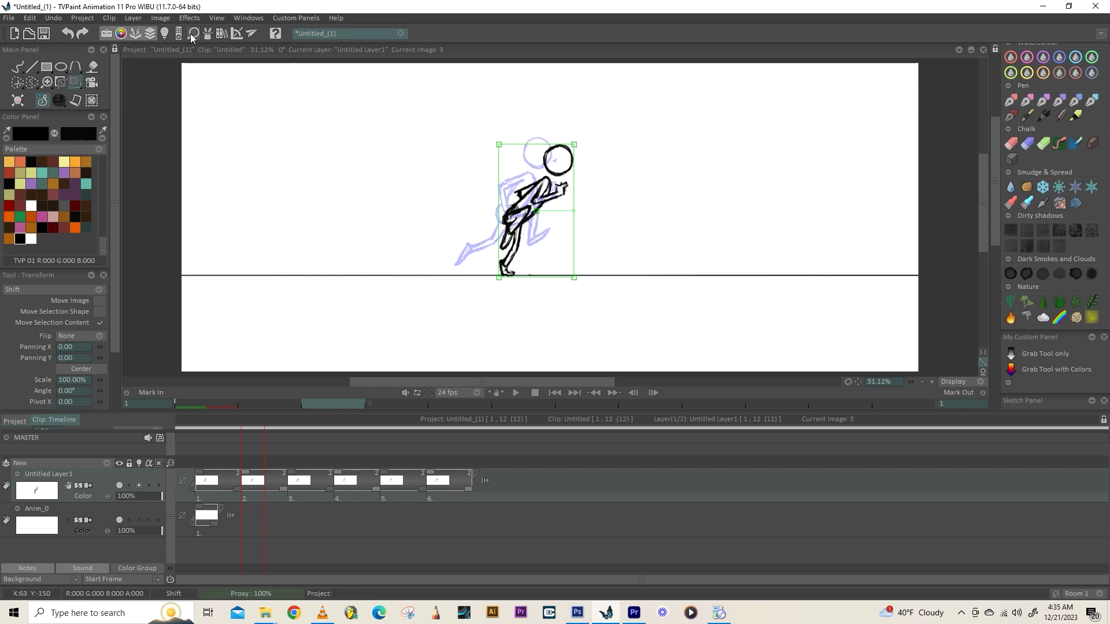
pyautogui.click(165, 33)
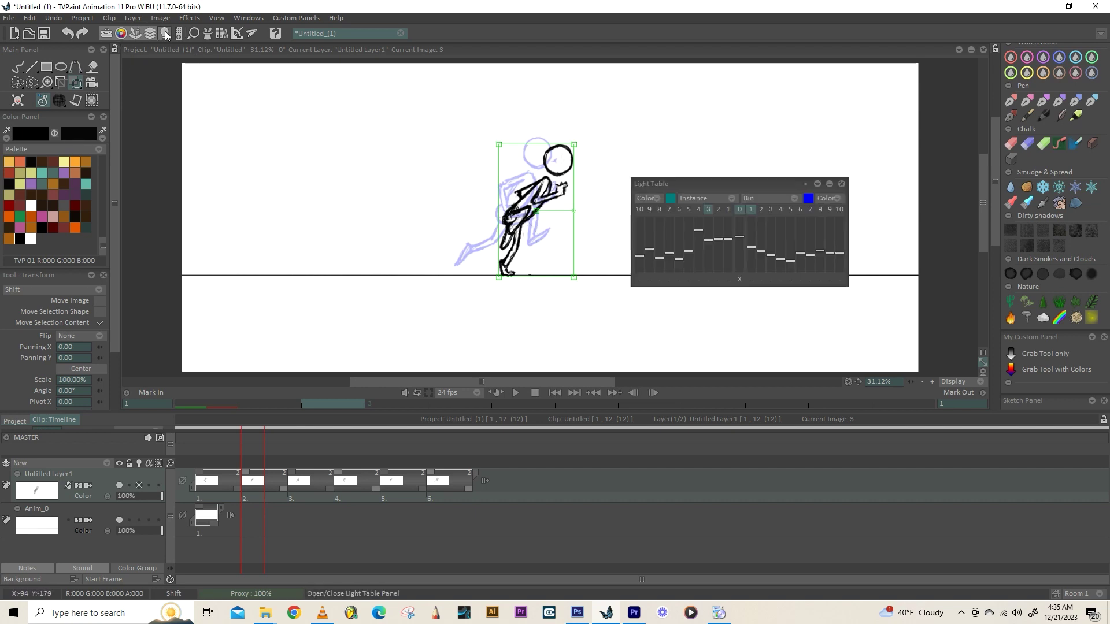
pyautogui.click(730, 210)
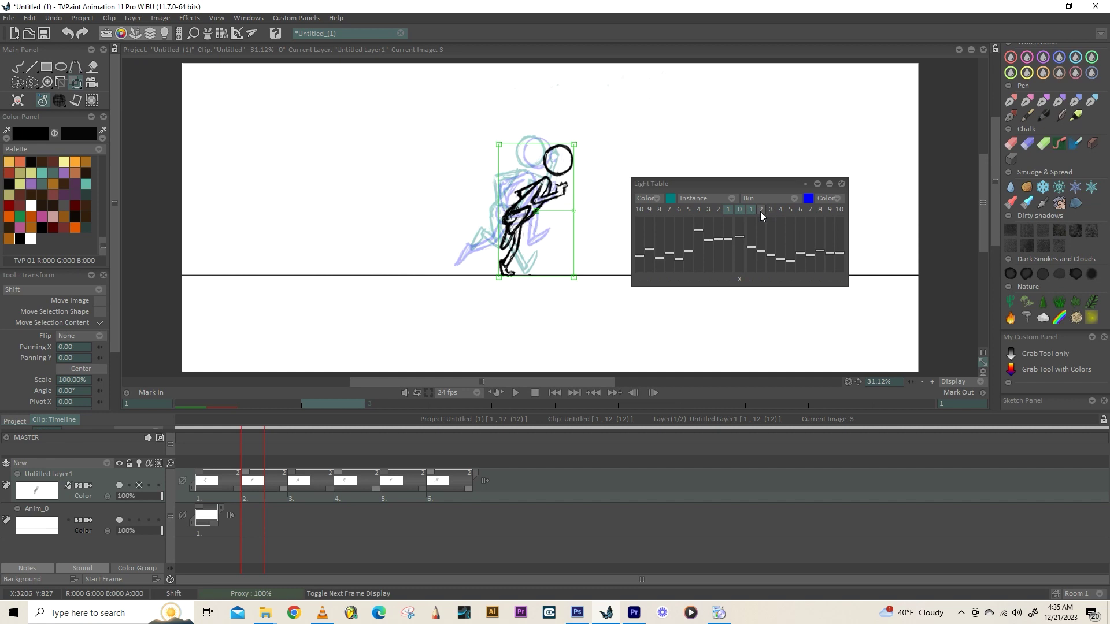
pyautogui.click(841, 185)
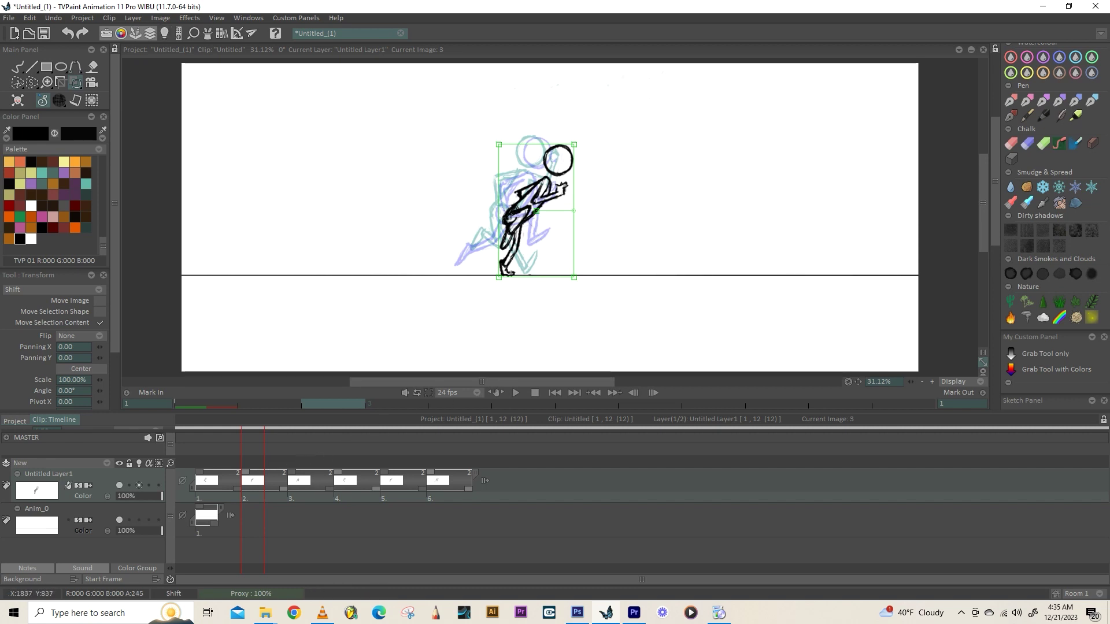
# - Use Transform to shift the second image's figure slightly left and up, and the fifth image's figure by -42 horizontally
pyautogui.moveTo(509, 215); pyautogui.dragTo(504, 215)
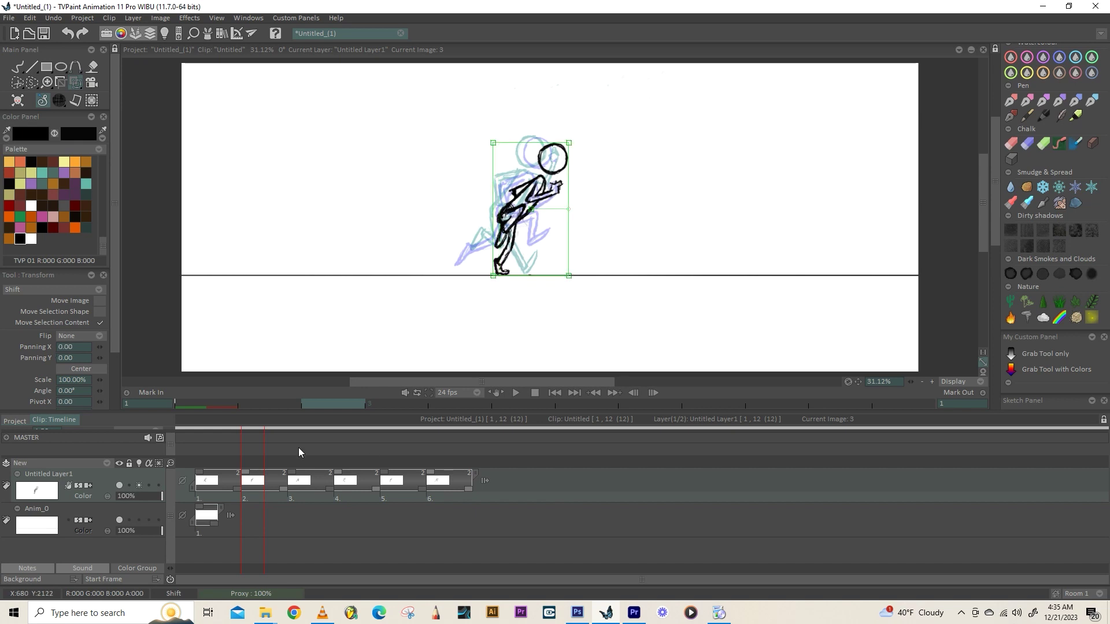
pyautogui.click(293, 464)
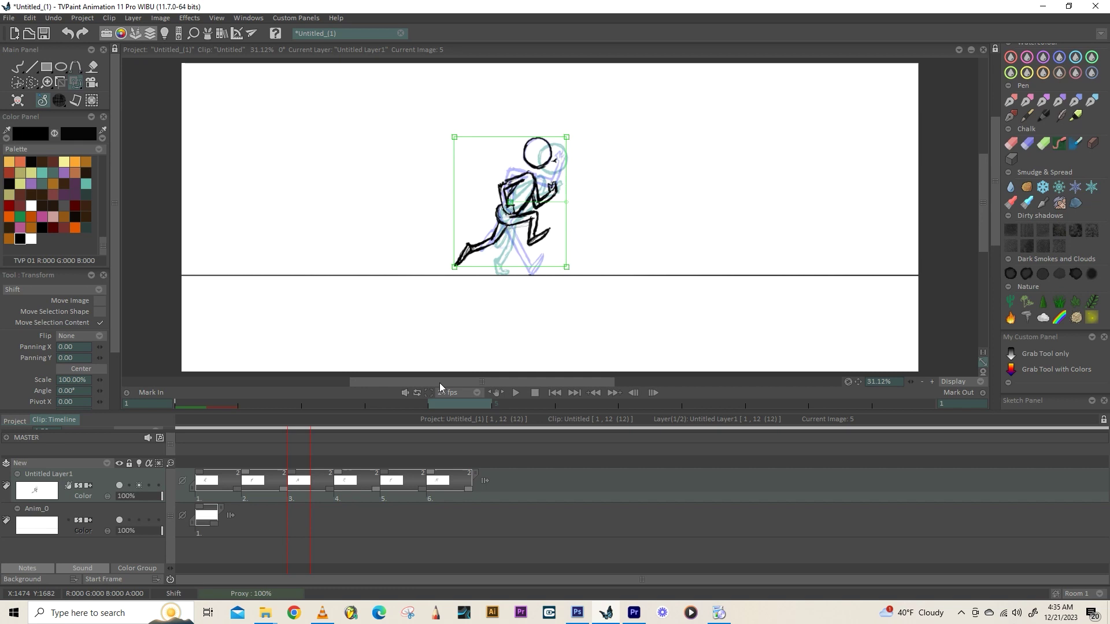
pyautogui.click(340, 463)
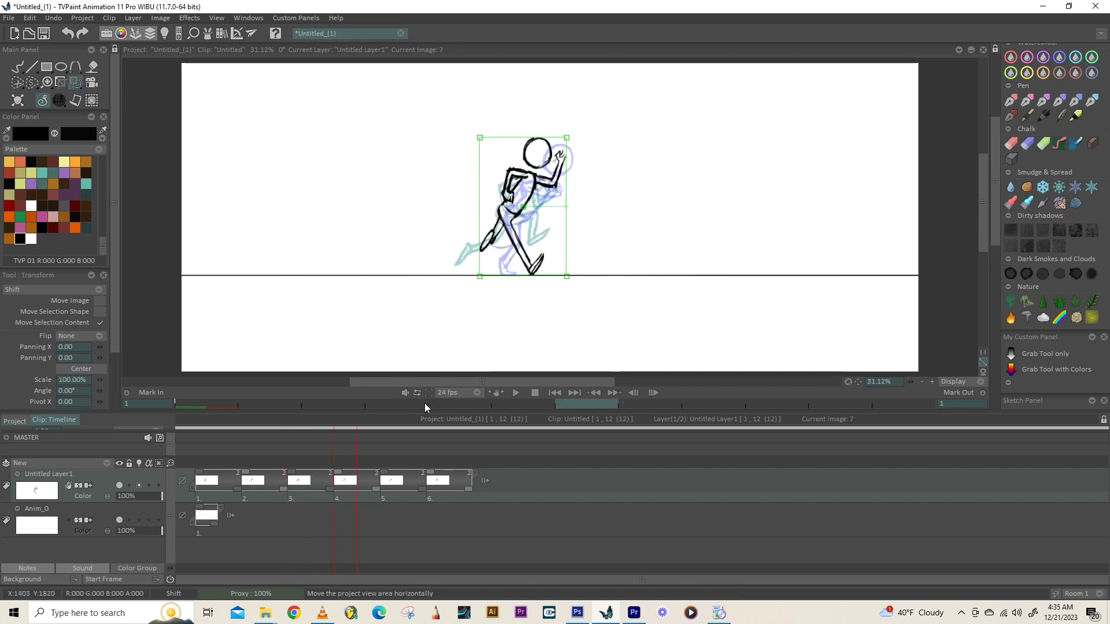
pyautogui.click(386, 464)
pyautogui.moveTo(518, 239); pyautogui.dragTo(511, 240)
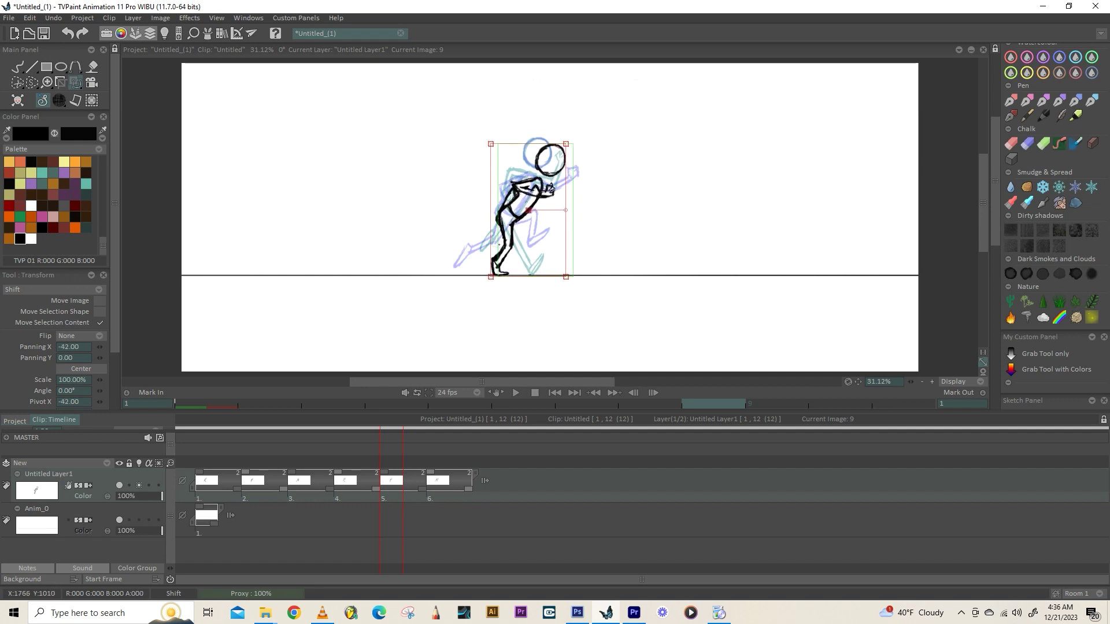
pyautogui.press('Return')
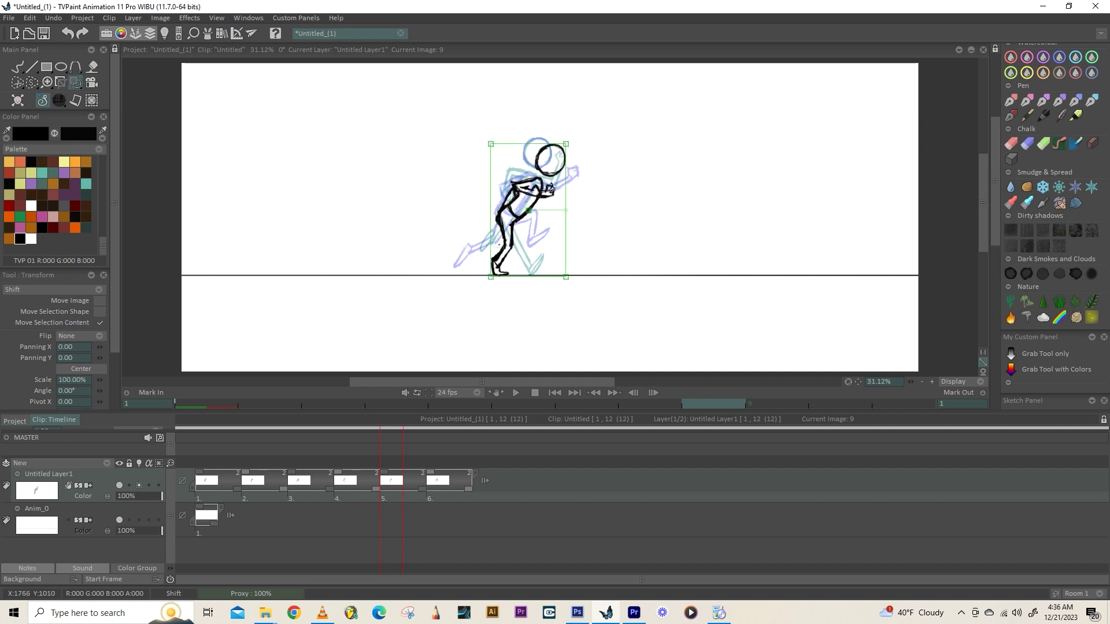
# - Nudge the sixth image's figure slightly to the right with Transform, and play the animation to check the alignment
pyautogui.click(431, 462)
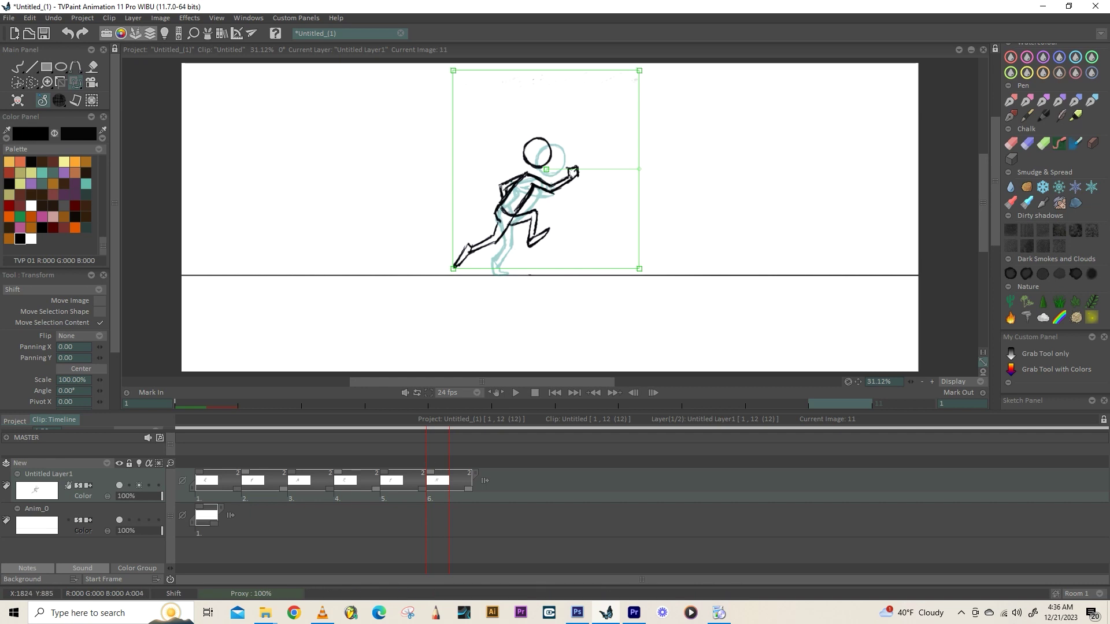
pyautogui.moveTo(509, 223); pyautogui.dragTo(511, 223)
pyautogui.press('Return')
pyautogui.click(516, 392)
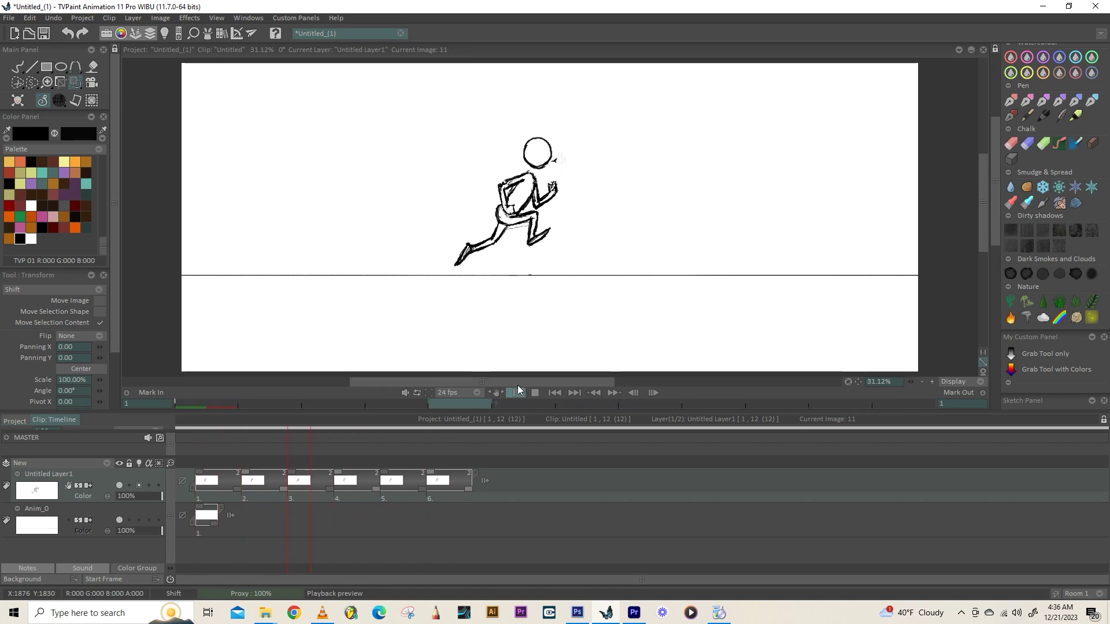
pyautogui.click(516, 393)
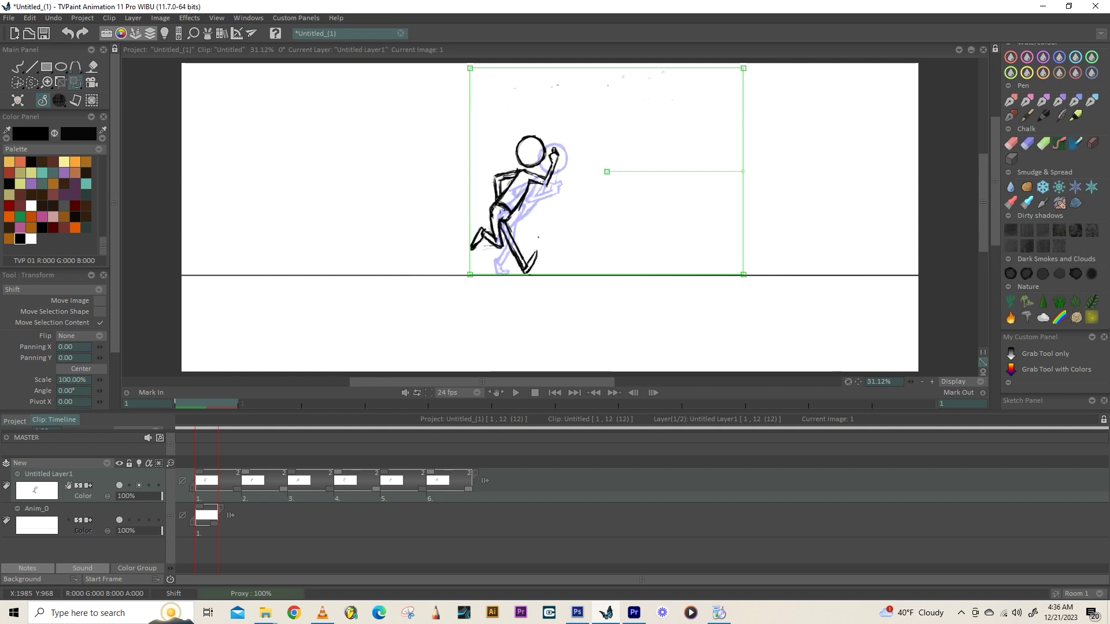
# - Shade the far-side arm and leg of the figure on the first three images with freehand strokes
pyautogui.click(18, 67)
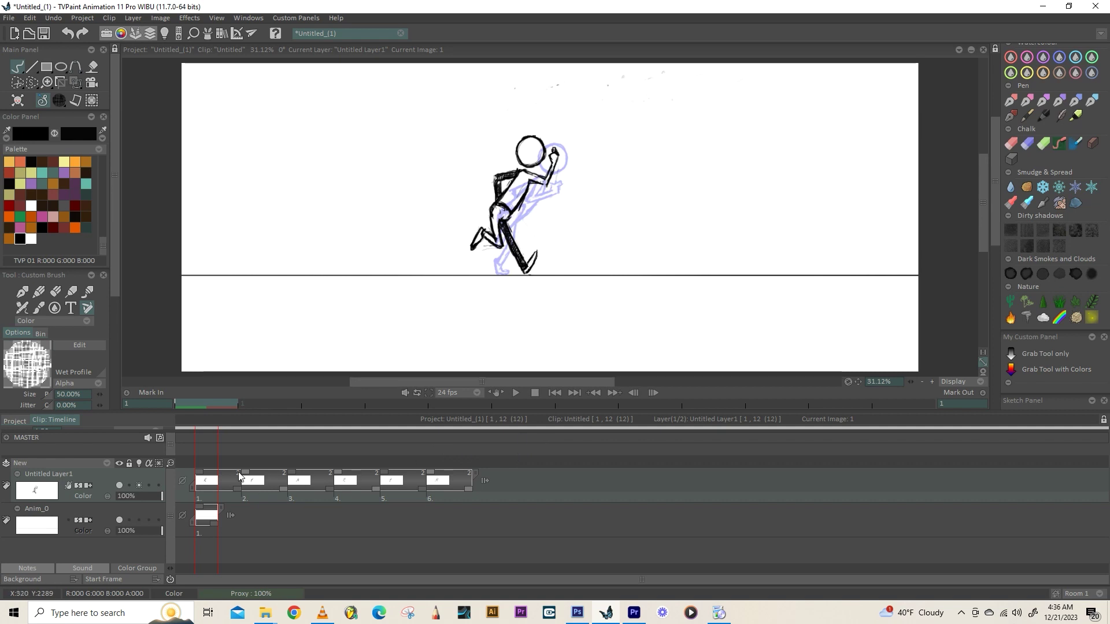
pyautogui.click(335, 402)
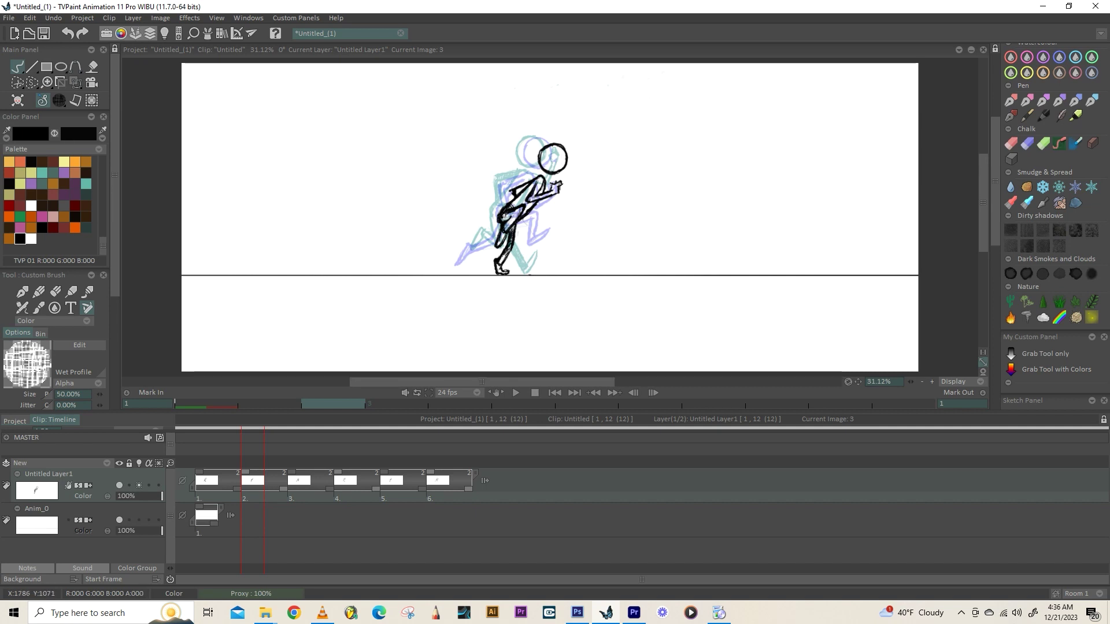
pyautogui.moveTo(504, 259); pyautogui.dragTo(499, 268)
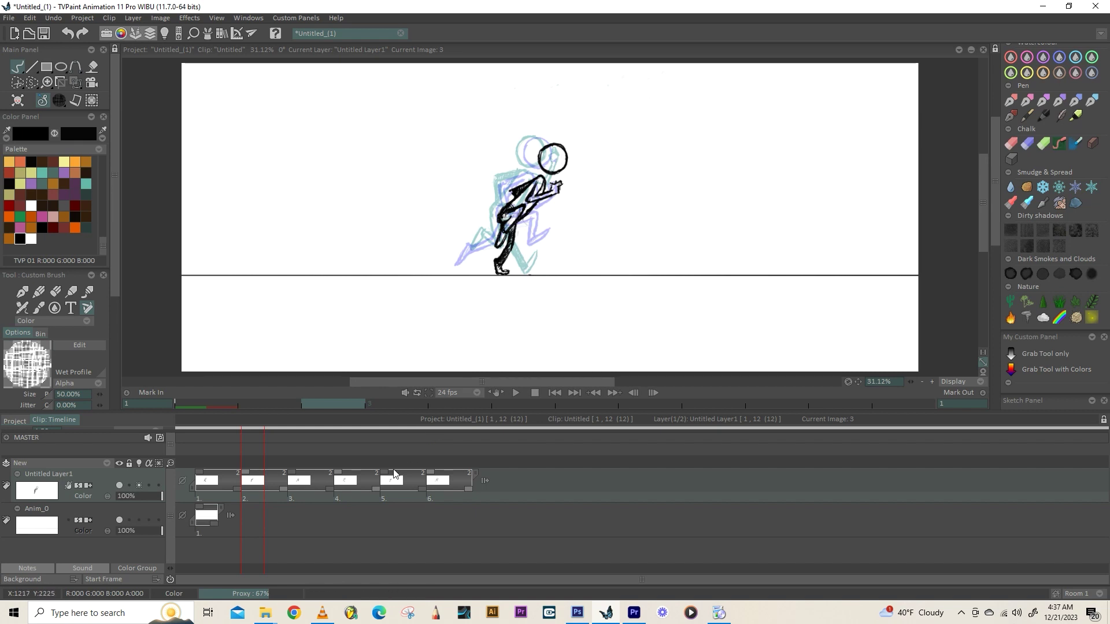
pyautogui.click(288, 465)
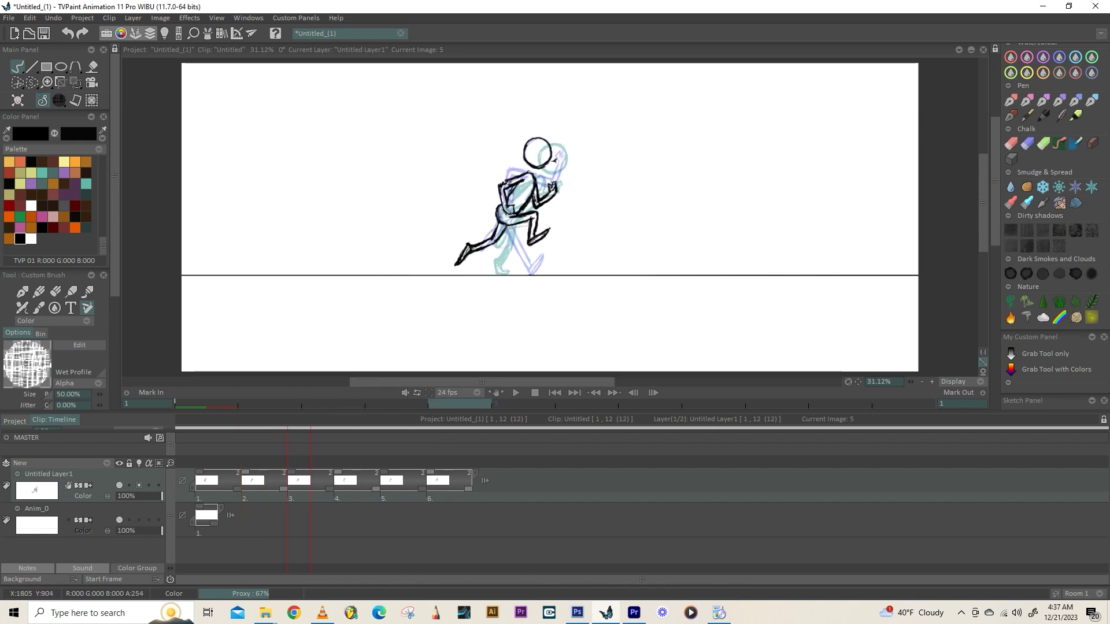
pyautogui.moveTo(499, 226); pyautogui.dragTo(473, 251)
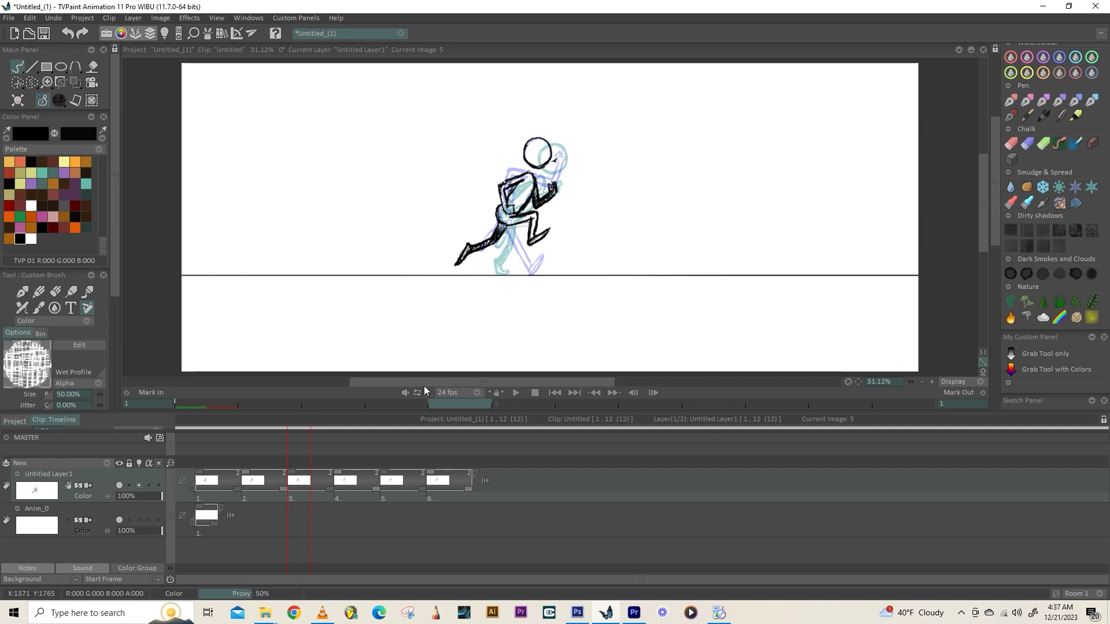
# - Shade the far-side limbs of the figure on the fourth, fifth and sixth images
pyautogui.click(345, 469)
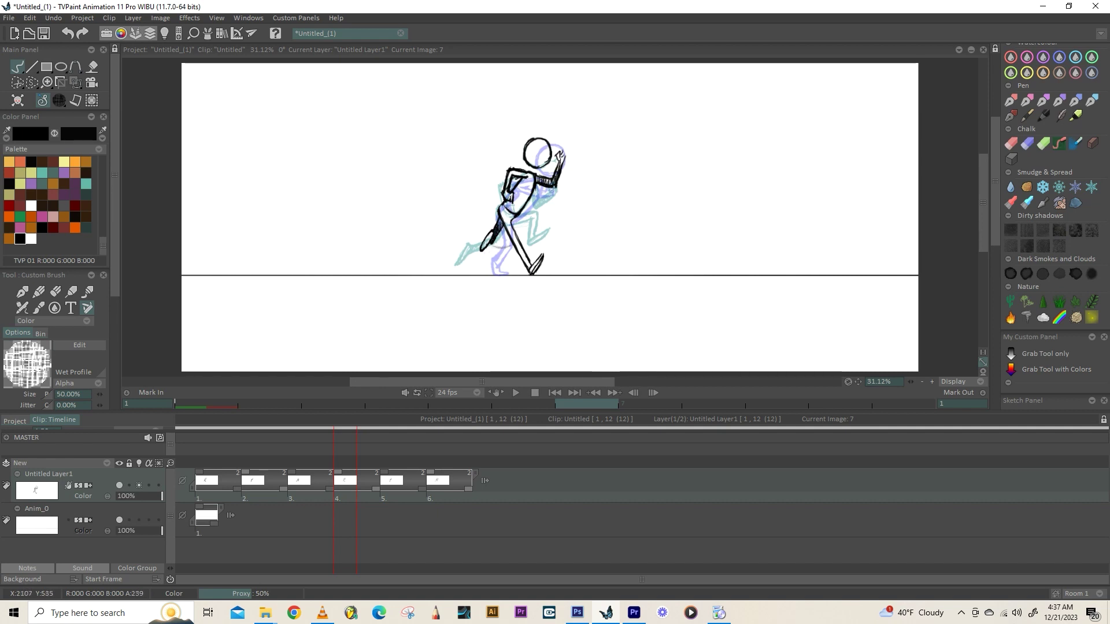
pyautogui.click(391, 480)
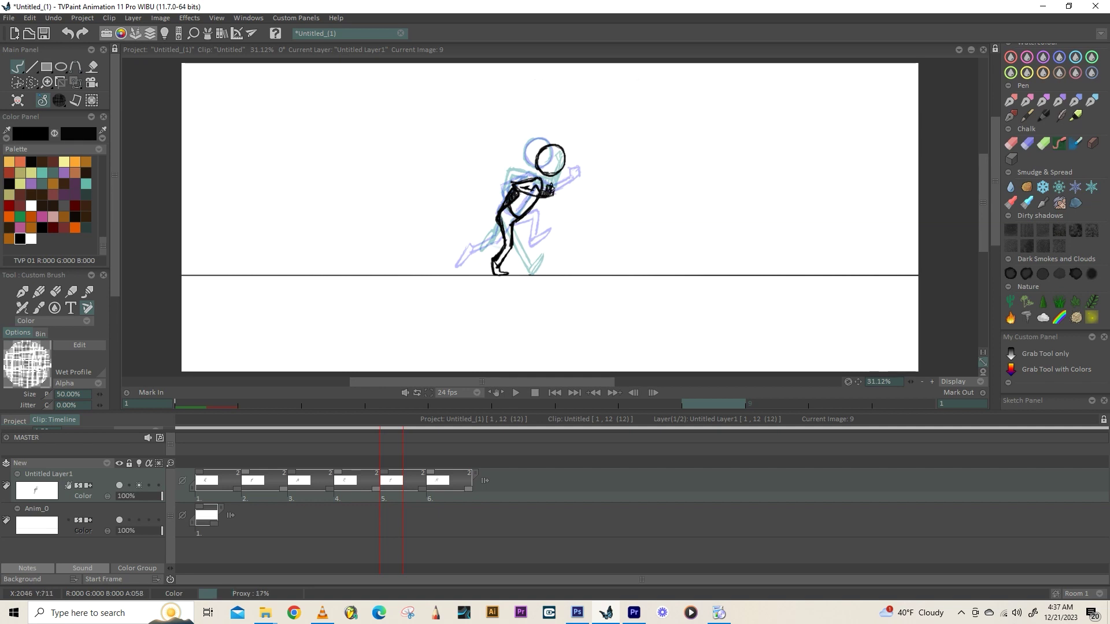
pyautogui.click(433, 466)
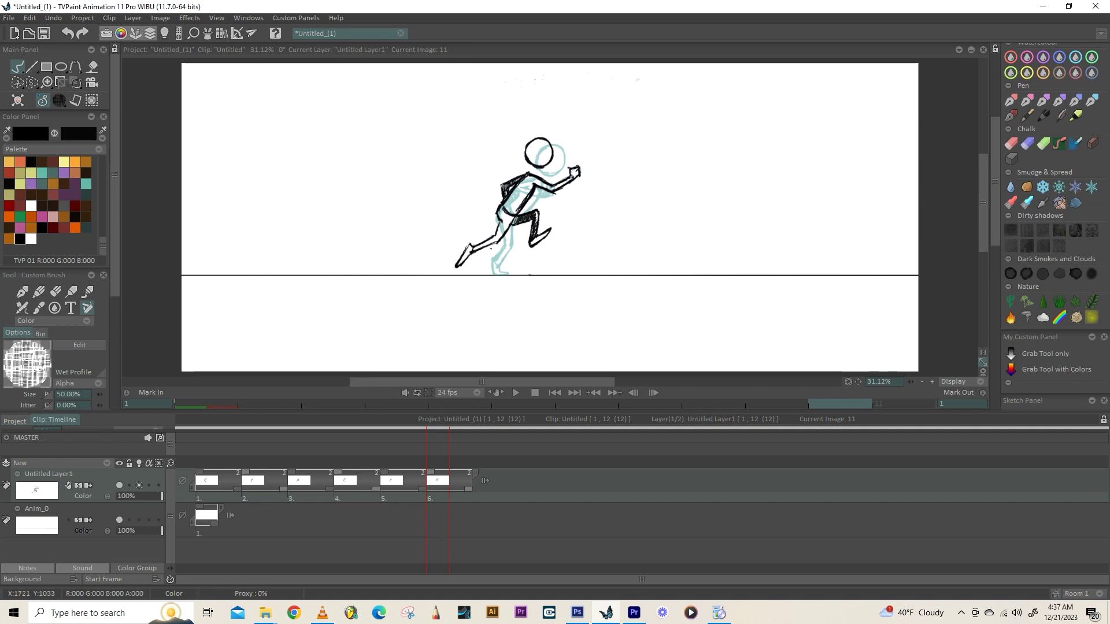
# - Handwrite a note starting with "You" above the figure on the sixth image, and erase it
pyautogui.moveTo(490, 80); pyautogui.dragTo(492, 96)
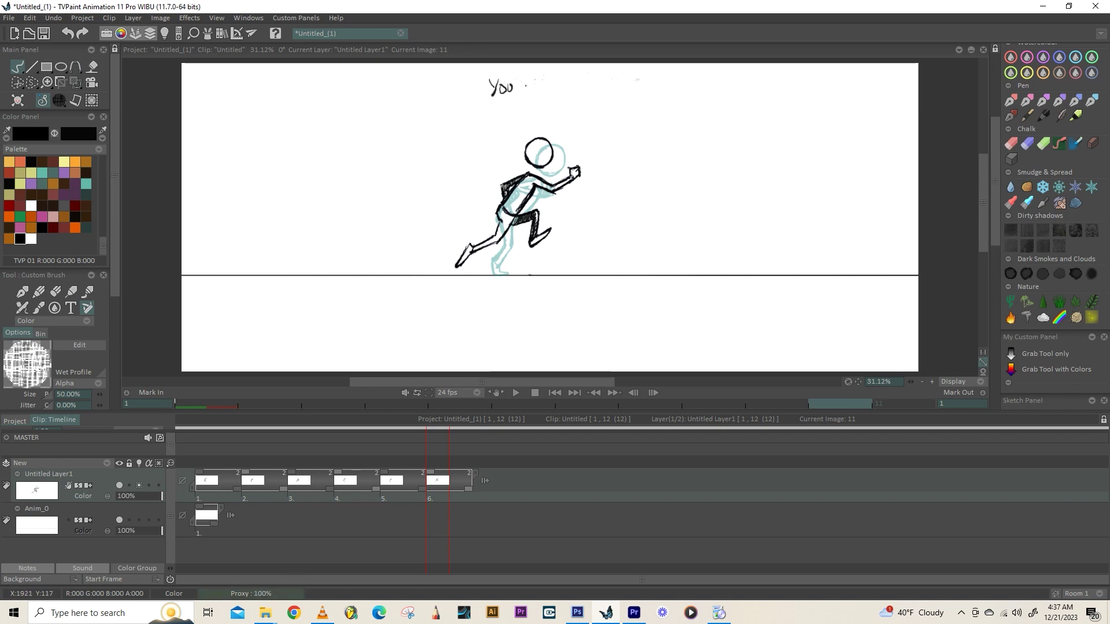
pyautogui.moveTo(604, 78); pyautogui.dragTo(606, 85)
pyautogui.moveTo(612, 78); pyautogui.dragTo(614, 78)
pyautogui.moveTo(628, 78); pyautogui.dragTo(657, 84)
pyautogui.moveTo(666, 84); pyautogui.dragTo(684, 75)
pyautogui.moveTo(688, 75); pyautogui.dragTo(688, 84)
pyautogui.moveTo(704, 84); pyautogui.dragTo(742, 75)
pyautogui.moveTo(747, 75); pyautogui.dragTo(755, 74)
pyautogui.moveTo(750, 74); pyautogui.dragTo(750, 83)
pyautogui.moveTo(758, 74)
pyautogui.mouseDown()
pyautogui.moveTo(843, 76)
pyautogui.moveTo(832, 60)
pyautogui.moveTo(780, 70)
pyautogui.moveTo(785, 84)
pyautogui.moveTo(714, 64)
pyautogui.moveTo(667, 84)
pyautogui.moveTo(593, 85)
pyautogui.moveTo(576, 69)
pyautogui.moveTo(492, 87)
pyautogui.mouseUp()
# - Try handwriting a short note above the figure on the first image, and erase it
pyautogui.click(182, 492)
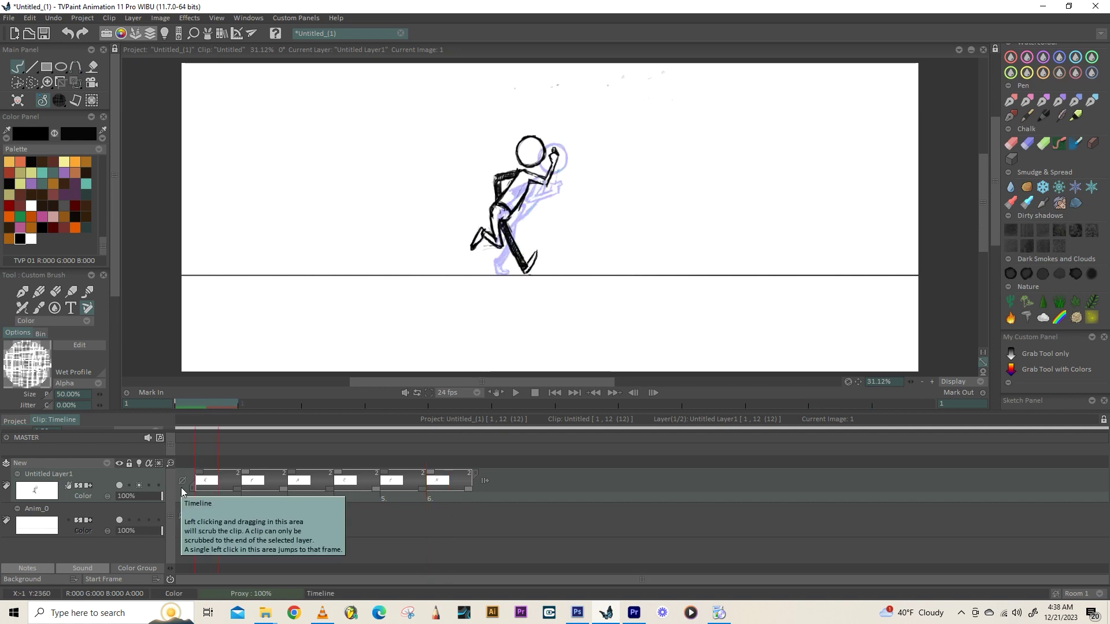
pyautogui.moveTo(524, 82); pyautogui.dragTo(515, 94)
pyautogui.moveTo(516, 87); pyautogui.dragTo(532, 93)
pyautogui.moveTo(526, 89); pyautogui.dragTo(530, 89)
pyautogui.moveTo(538, 83); pyautogui.dragTo(539, 92)
# - Draw a face with centre line, eyes and an ear on the first image's head, comparing it with the fourth image
pyautogui.moveTo(532, 138); pyautogui.dragTo(533, 160)
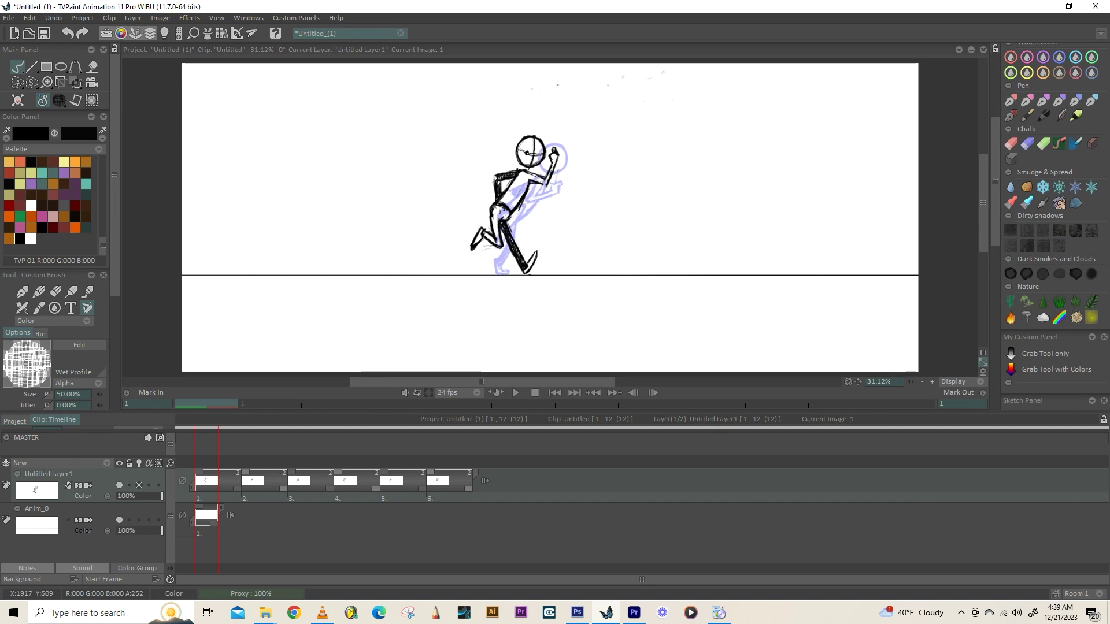
pyautogui.click(345, 463)
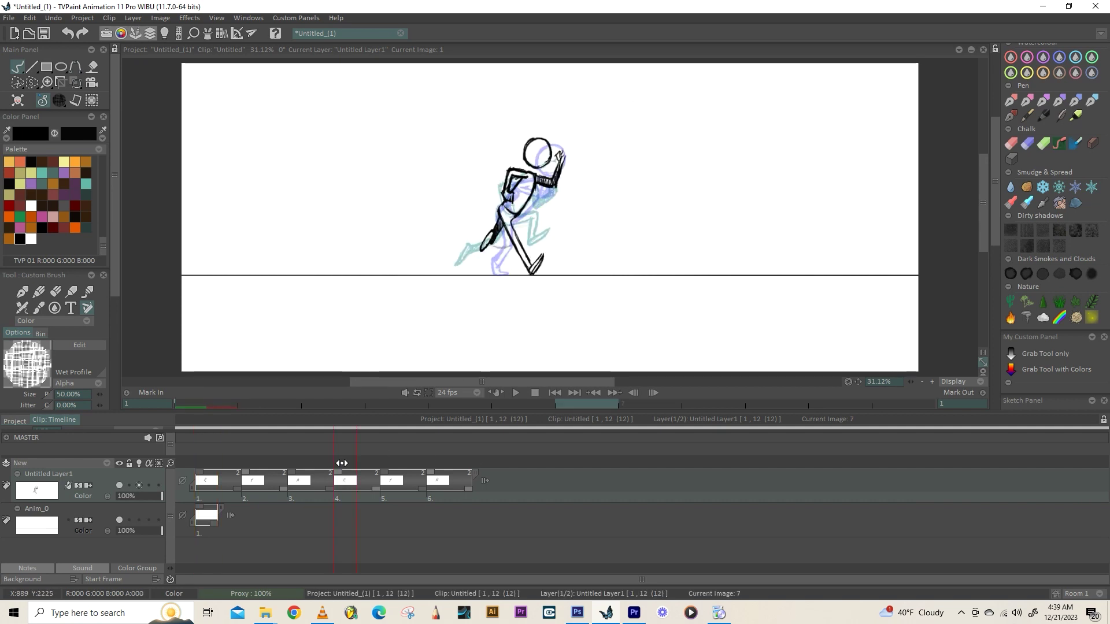
pyautogui.moveTo(344, 461); pyautogui.dragTo(204, 463)
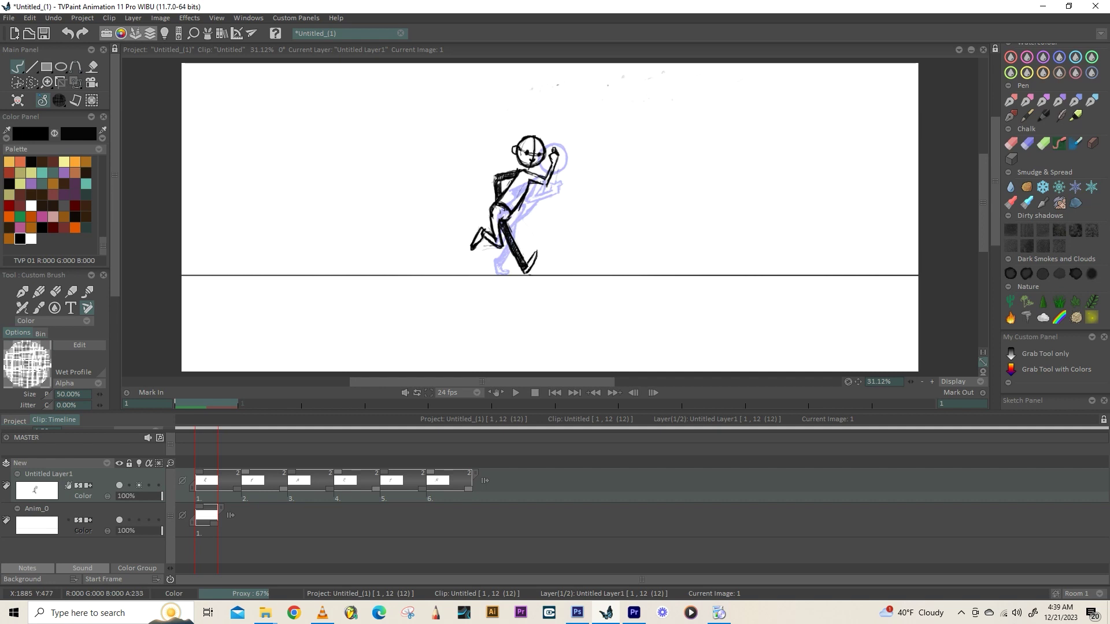
pyautogui.press('e')
pyautogui.press('e')
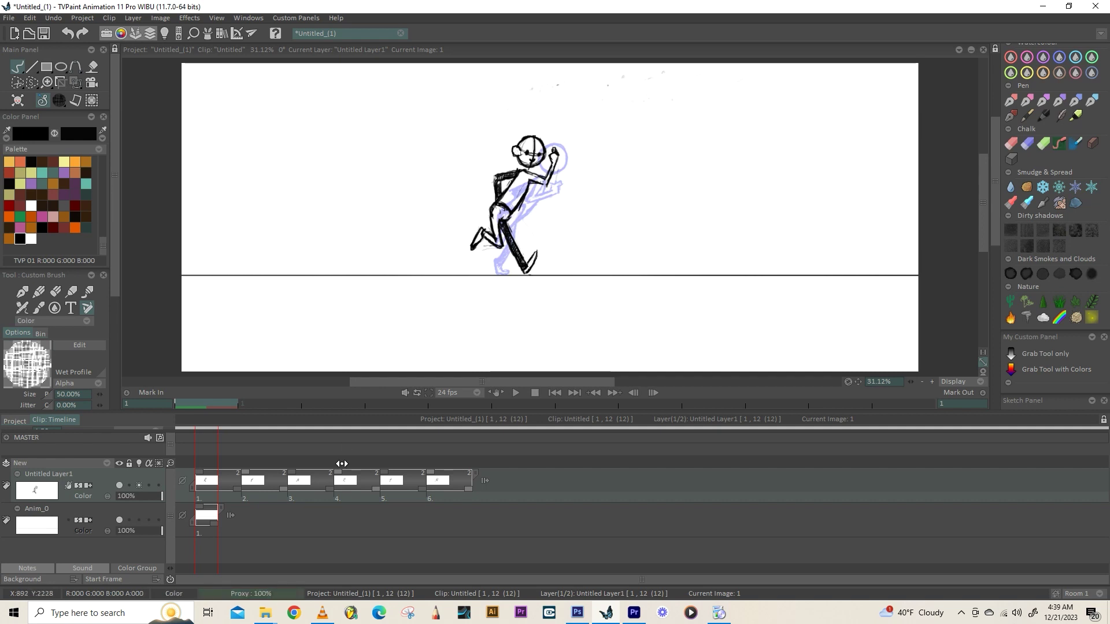
# - Draw simple facial features, including ears and noses, on the heads of the remaining images
pyautogui.click(342, 463)
pyautogui.moveTo(542, 162); pyautogui.dragTo(543, 153)
pyautogui.moveTo(350, 465); pyautogui.dragTo(253, 466)
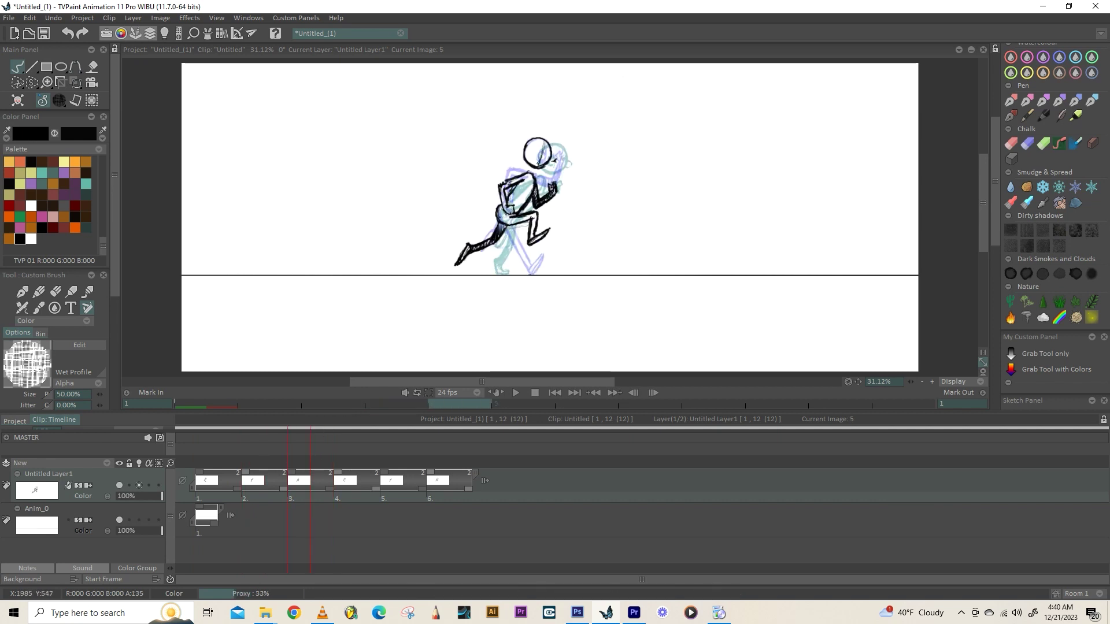
pyautogui.moveTo(327, 462); pyautogui.dragTo(404, 466)
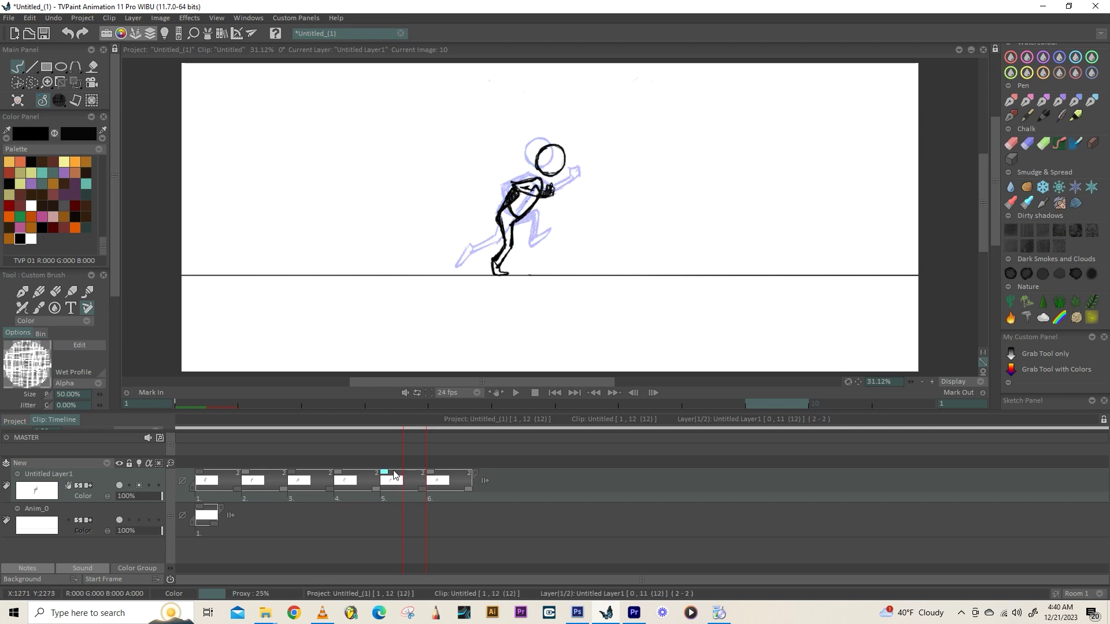
pyautogui.click(391, 469)
pyautogui.moveTo(559, 161); pyautogui.dragTo(556, 161)
pyautogui.click(437, 463)
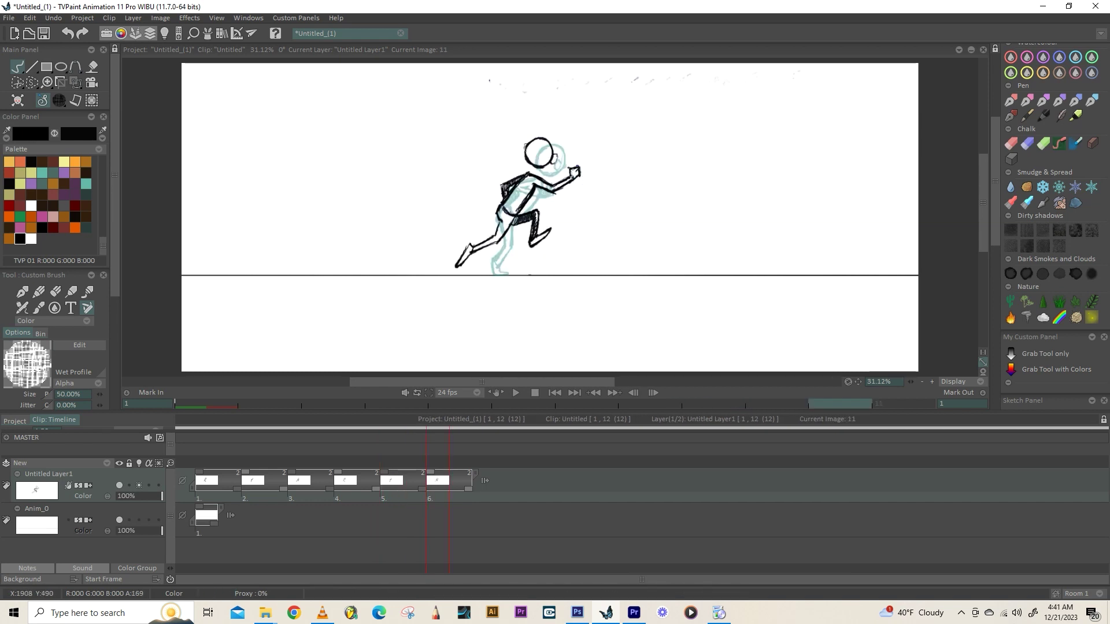
# - Play the animation to review the faces, stop it, and return to the first image
pyautogui.click(515, 392)
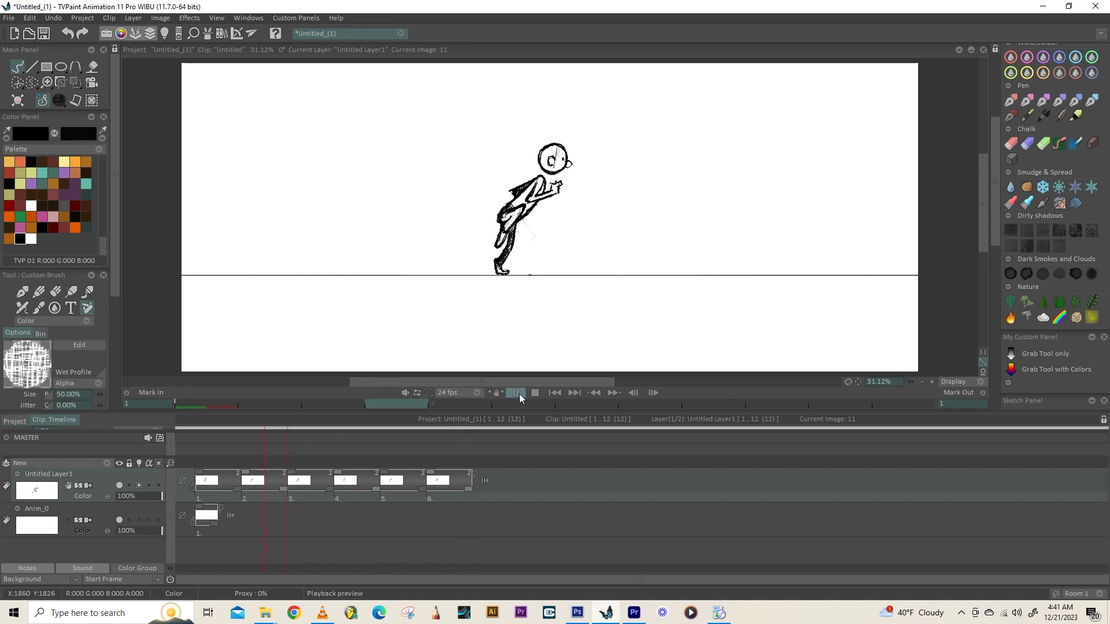
pyautogui.click(510, 395)
pyautogui.moveTo(222, 464)
pyautogui.mouseDown()
pyautogui.moveTo(448, 478)
pyautogui.moveTo(204, 456)
pyautogui.mouseUp()
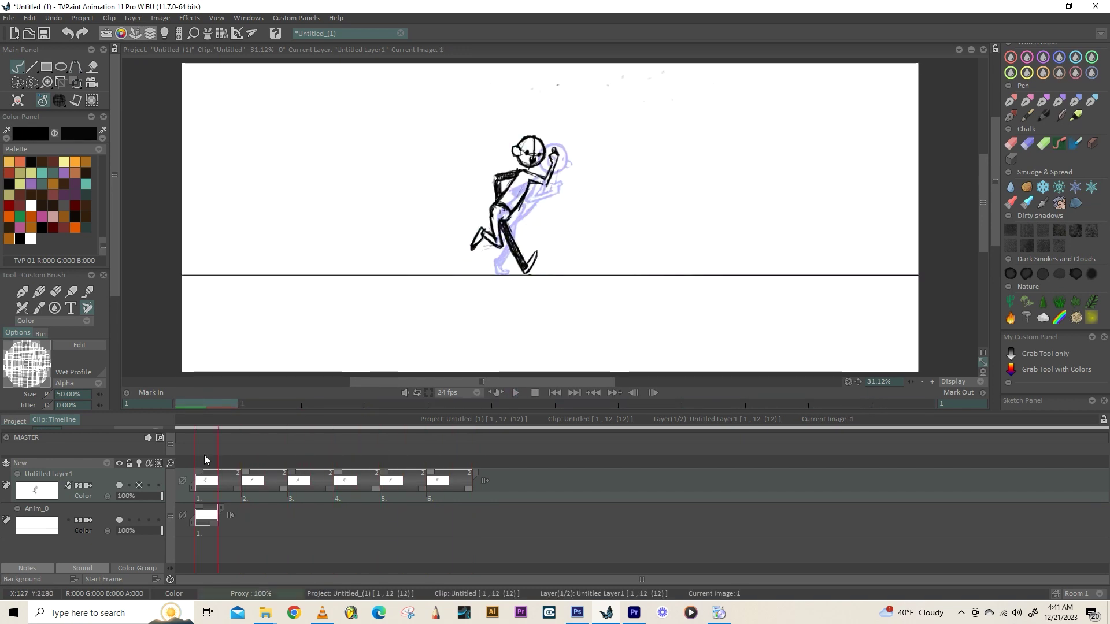
# - Handwrite a line of notes above the figure on the first image, and erase it
pyautogui.moveTo(521, 90); pyautogui.dragTo(527, 97)
pyautogui.moveTo(531, 90); pyautogui.dragTo(525, 104)
pyautogui.moveTo(535, 91); pyautogui.dragTo(535, 91)
pyautogui.moveTo(540, 90); pyautogui.dragTo(546, 95)
pyautogui.moveTo(562, 86); pyautogui.dragTo(604, 91)
pyautogui.moveTo(607, 81); pyautogui.dragTo(616, 91)
pyautogui.moveTo(631, 80); pyautogui.dragTo(632, 90)
pyautogui.moveTo(638, 79); pyautogui.dragTo(639, 90)
pyautogui.moveTo(643, 91)
pyautogui.mouseDown()
pyautogui.moveTo(652, 89)
pyautogui.moveTo(522, 94)
pyautogui.mouseUp()
pyautogui.press('n')
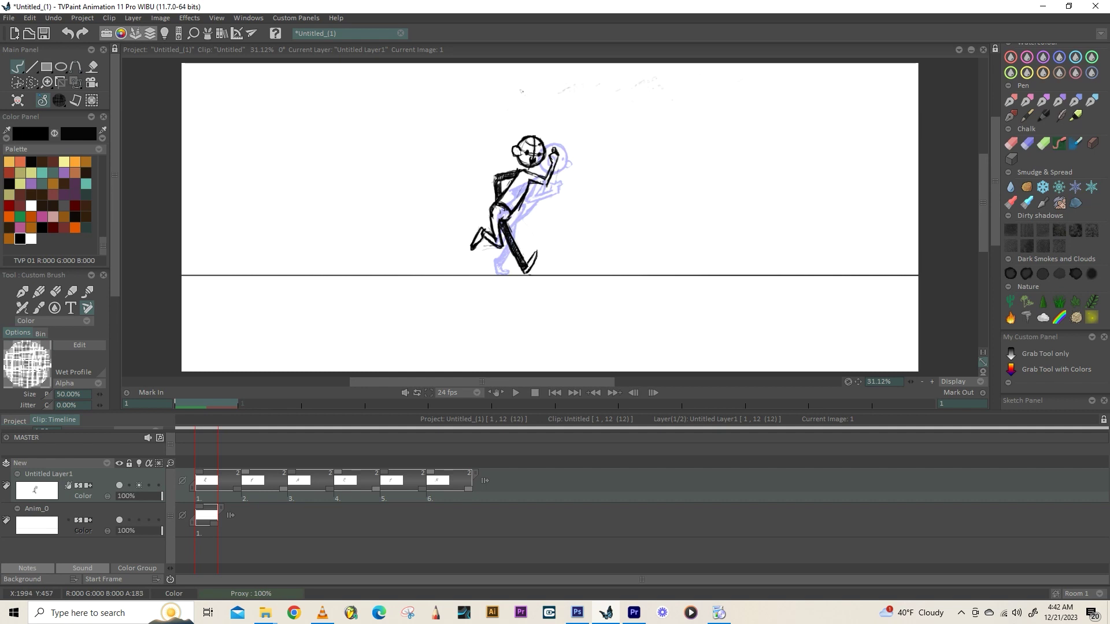
# - Draw hair outlines with a pointed front on the heads of the first, second and third images
pyautogui.moveTo(518, 137); pyautogui.dragTo(544, 135)
pyautogui.click(260, 443)
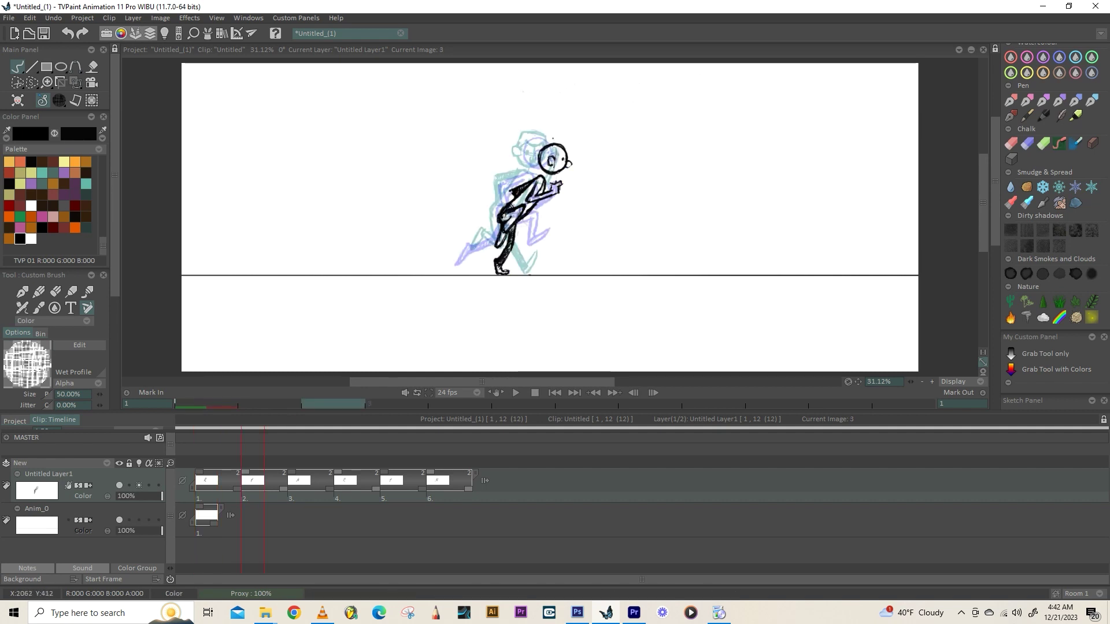
pyautogui.moveTo(273, 460)
pyautogui.mouseDown()
pyautogui.moveTo(342, 463)
pyautogui.moveTo(257, 461)
pyautogui.mouseUp()
pyautogui.moveTo(556, 140); pyautogui.dragTo(571, 145)
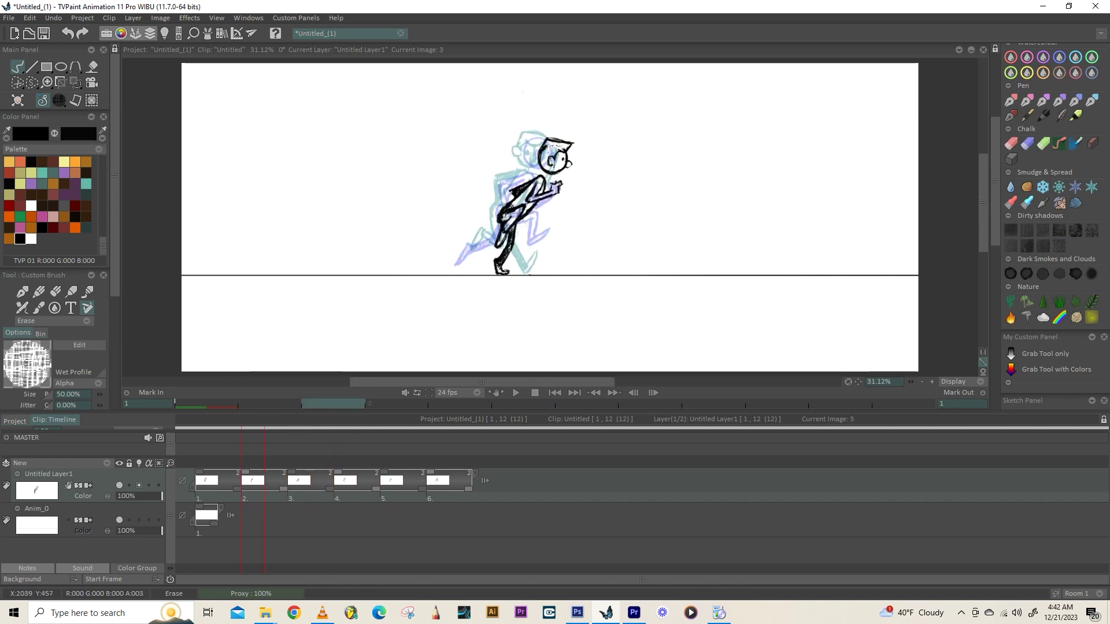
pyautogui.moveTo(528, 135)
pyautogui.mouseDown()
pyautogui.moveTo(523, 154)
pyautogui.moveTo(553, 137)
pyautogui.mouseUp()
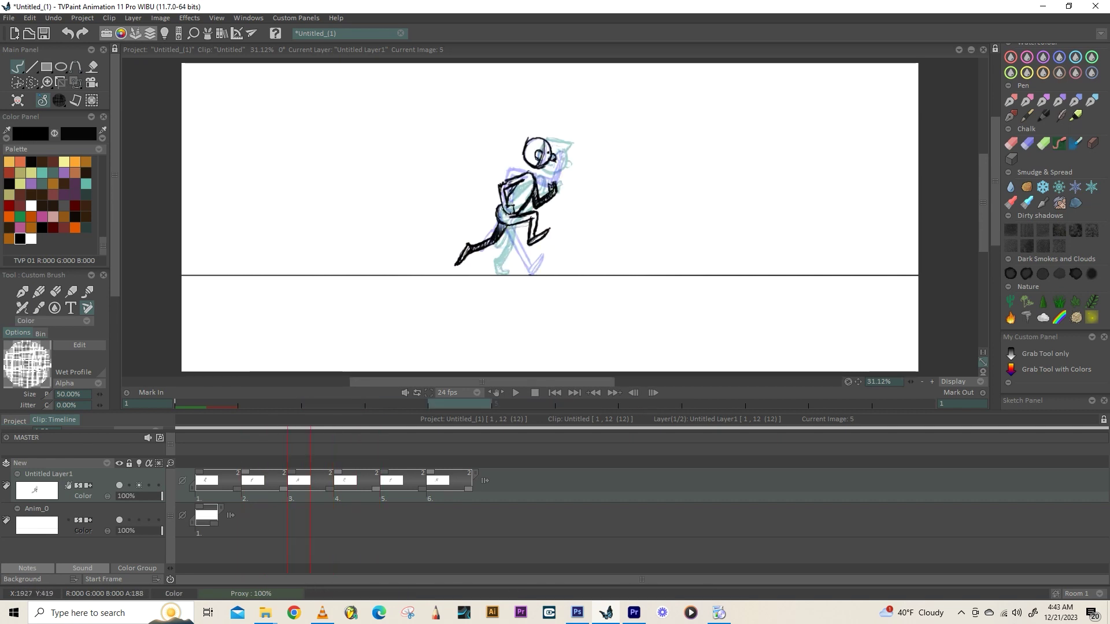
pyautogui.moveTo(555, 136)
pyautogui.mouseDown()
pyautogui.moveTo(543, 146)
pyautogui.moveTo(555, 137)
pyautogui.mouseUp()
# - Add hair to the fourth and fifth images, erase the head lines showing through it, and go to the sixth image
pyautogui.press('Right')
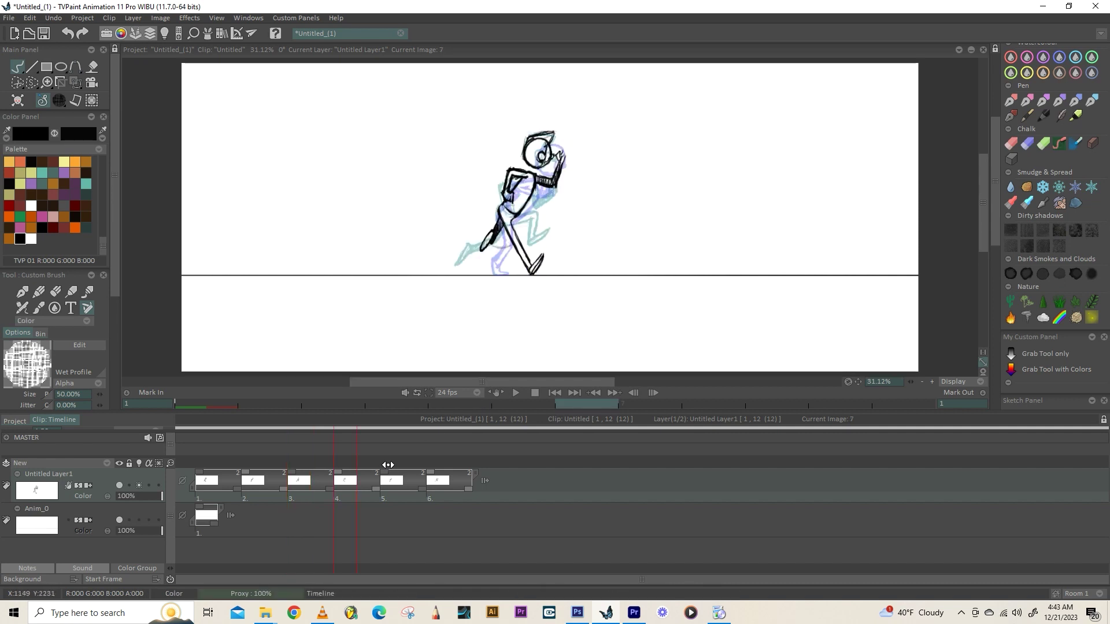
pyautogui.press('Right')
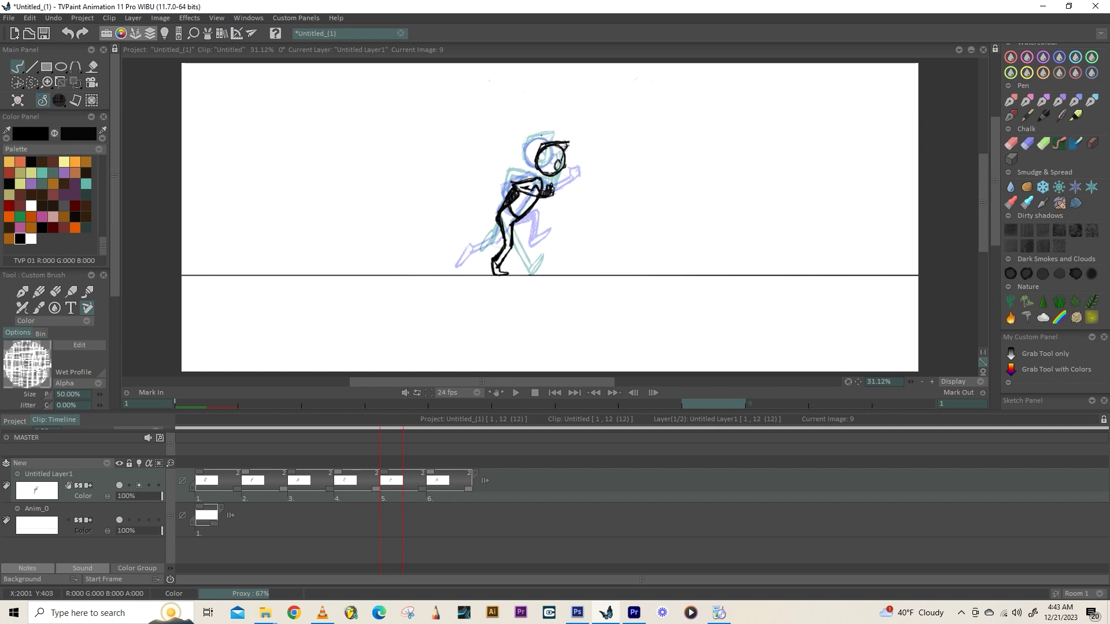
pyautogui.press('Left')
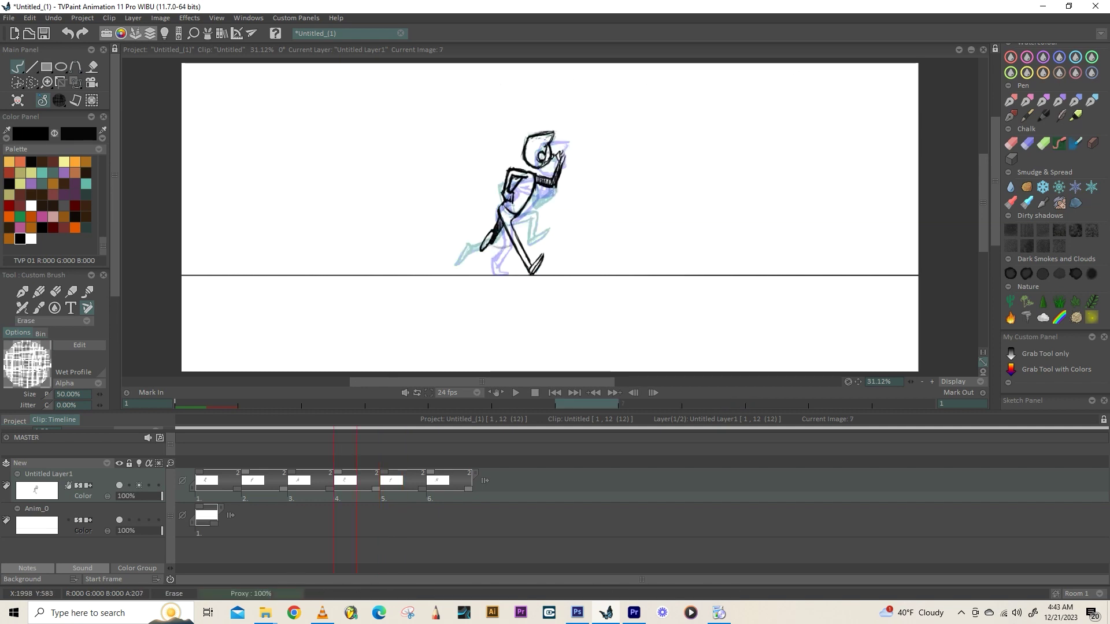
pyautogui.press('Right')
pyautogui.press('Right')
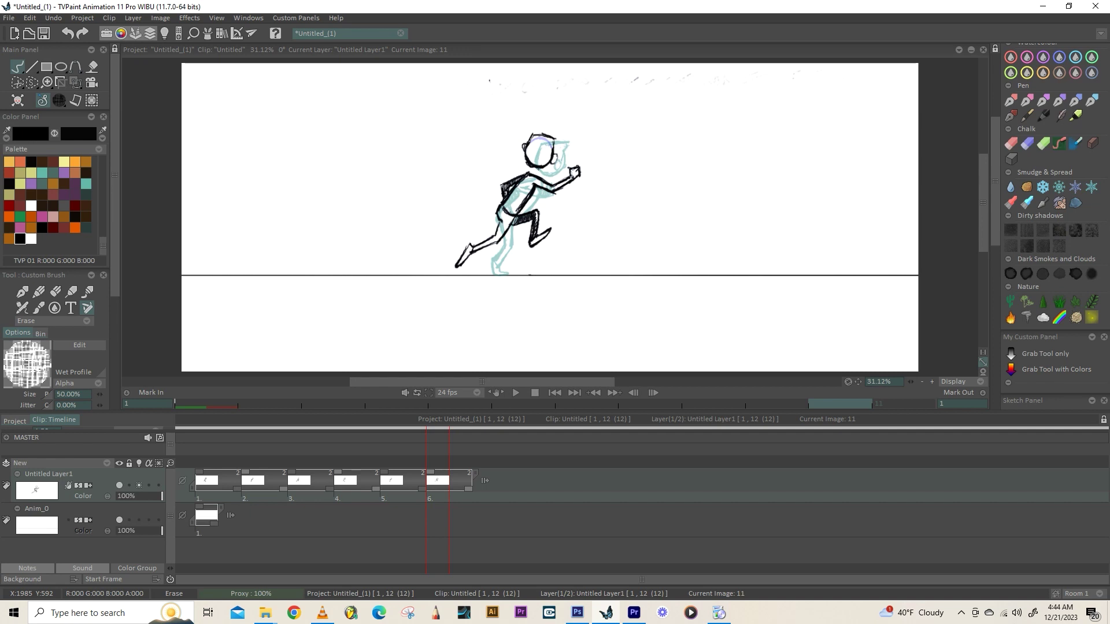
# - Handwrite a note beginning "YOU CAN" above the figure on the sixth image, and erase it
pyautogui.moveTo(505, 73); pyautogui.dragTo(514, 85)
pyautogui.moveTo(519, 76); pyautogui.dragTo(518, 76)
pyautogui.moveTo(523, 74); pyautogui.dragTo(544, 80)
pyautogui.moveTo(552, 81); pyautogui.dragTo(558, 69)
pyautogui.moveTo(560, 79); pyautogui.dragTo(567, 70)
pyautogui.moveTo(580, 79); pyautogui.dragTo(591, 71)
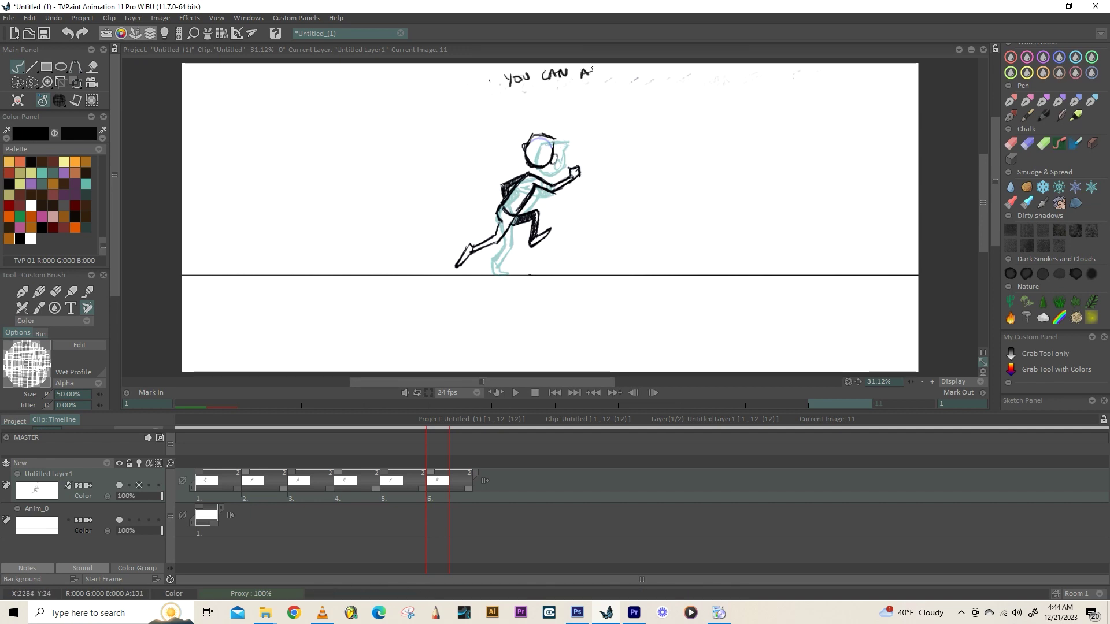
pyautogui.moveTo(698, 70); pyautogui.dragTo(694, 76)
pyautogui.moveTo(706, 72); pyautogui.dragTo(706, 72)
pyautogui.moveTo(717, 71); pyautogui.dragTo(711, 78)
pyautogui.moveTo(721, 70); pyautogui.dragTo(721, 77)
pyautogui.moveTo(728, 70); pyautogui.dragTo(727, 77)
pyautogui.moveTo(725, 70)
pyautogui.mouseDown()
pyautogui.moveTo(777, 56)
pyautogui.moveTo(643, 79)
pyautogui.moveTo(625, 58)
pyautogui.moveTo(563, 80)
pyautogui.moveTo(561, 60)
pyautogui.moveTo(510, 84)
pyautogui.mouseUp()
# - Raise the airborne figures on the third and sixth images slightly above the ground line, and play the animation
pyautogui.moveTo(255, 461); pyautogui.dragTo(297, 460)
pyautogui.hotkey('ctrl', 't')
pyautogui.moveTo(527, 255); pyautogui.dragTo(528, 247)
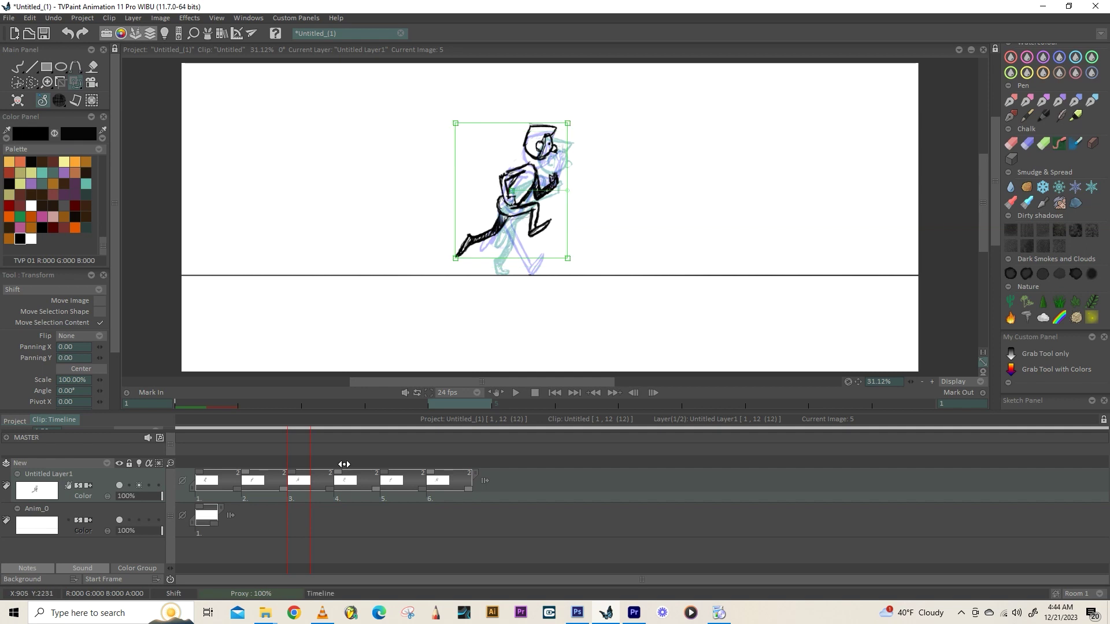
pyautogui.press('Right')
pyautogui.press('Right')
pyautogui.press('Right')
pyautogui.press('Right')
pyautogui.press('Right')
pyautogui.press('Right')
pyautogui.click(515, 393)
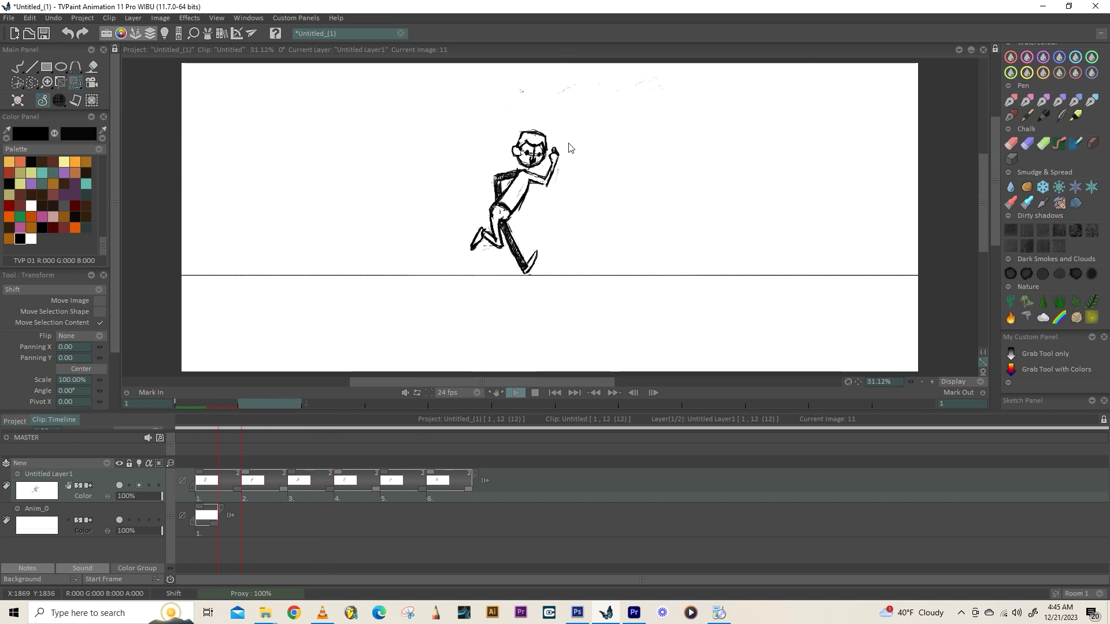
# - Handwrite a note beginning "YOU CAN SLOW" above the first figure, remove the extra image it creates, and erase the writing
pyautogui.click(17, 67)
pyautogui.moveTo(495, 79); pyautogui.dragTo(498, 94)
pyautogui.moveTo(508, 84); pyautogui.dragTo(509, 84)
pyautogui.moveTo(513, 82); pyautogui.dragTo(518, 88)
pyautogui.moveTo(533, 80); pyautogui.dragTo(535, 86)
pyautogui.moveTo(536, 86); pyautogui.dragTo(543, 85)
pyautogui.moveTo(536, 82); pyautogui.dragTo(554, 75)
pyautogui.moveTo(573, 75); pyautogui.dragTo(566, 83)
pyautogui.moveTo(577, 75); pyautogui.dragTo(583, 83)
pyautogui.moveTo(586, 76); pyautogui.dragTo(587, 75)
pyautogui.moveTo(591, 76); pyautogui.dragTo(602, 74)
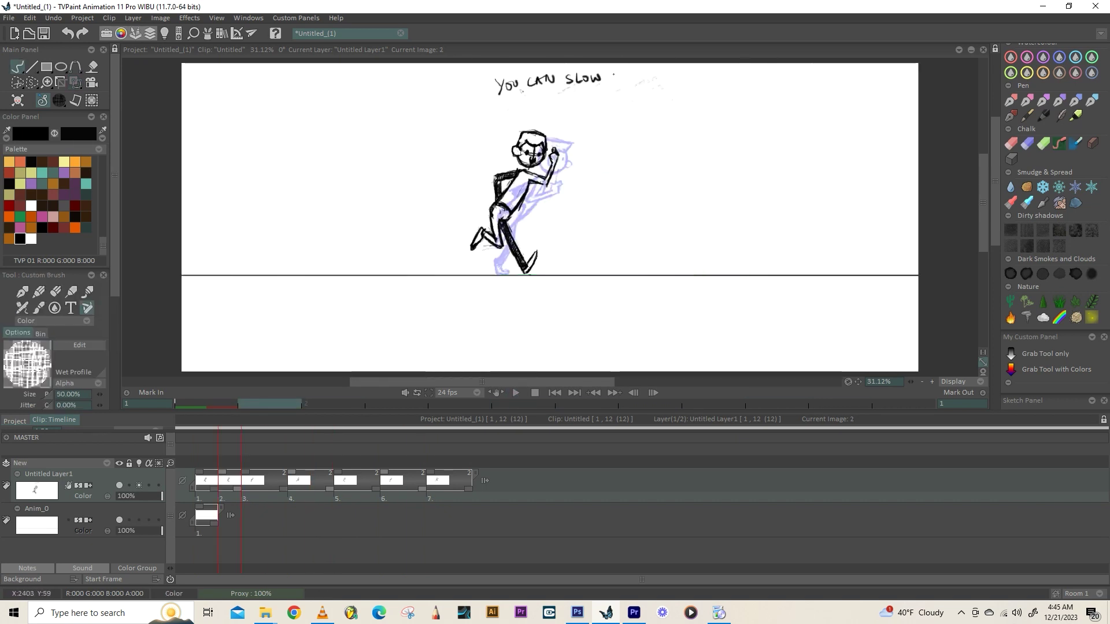
pyautogui.moveTo(221, 472); pyautogui.dragTo(204, 486)
pyautogui.press('e')
pyautogui.press('Left')
pyautogui.moveTo(668, 69)
pyautogui.mouseDown()
pyautogui.moveTo(540, 67)
pyautogui.moveTo(497, 84)
pyautogui.mouseUp()
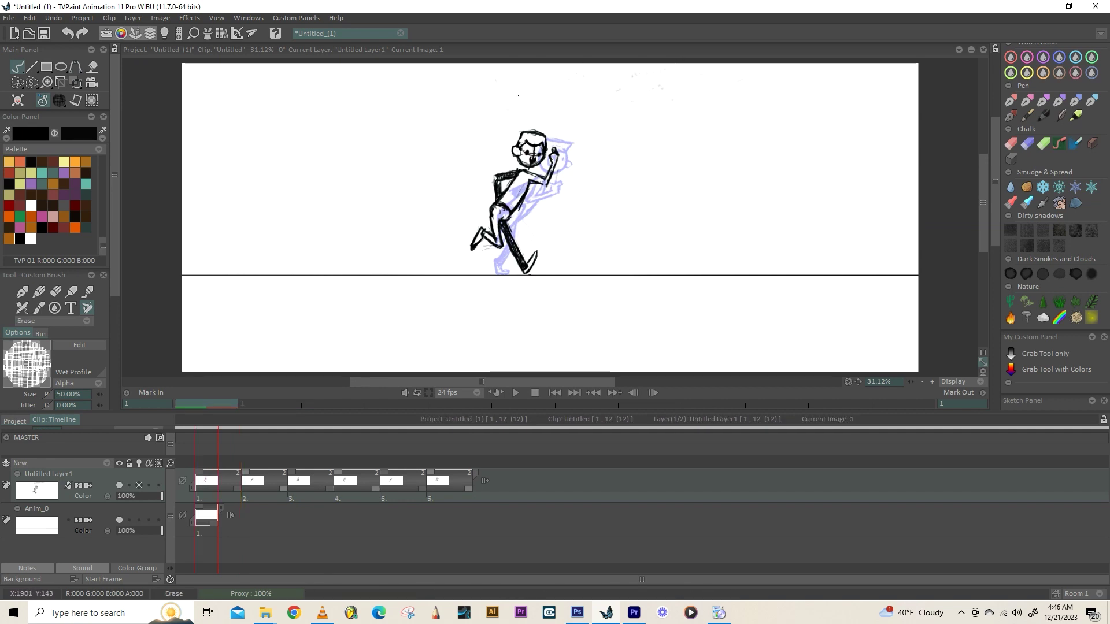
# - Extend the exposure of all six images to three frames each, and play the slower run
pyautogui.moveTo(232, 495); pyautogui.dragTo(468, 489)
pyautogui.moveTo(514, 489); pyautogui.dragTo(537, 489)
pyautogui.moveTo(584, 490); pyautogui.dragTo(607, 490)
pyautogui.click(515, 392)
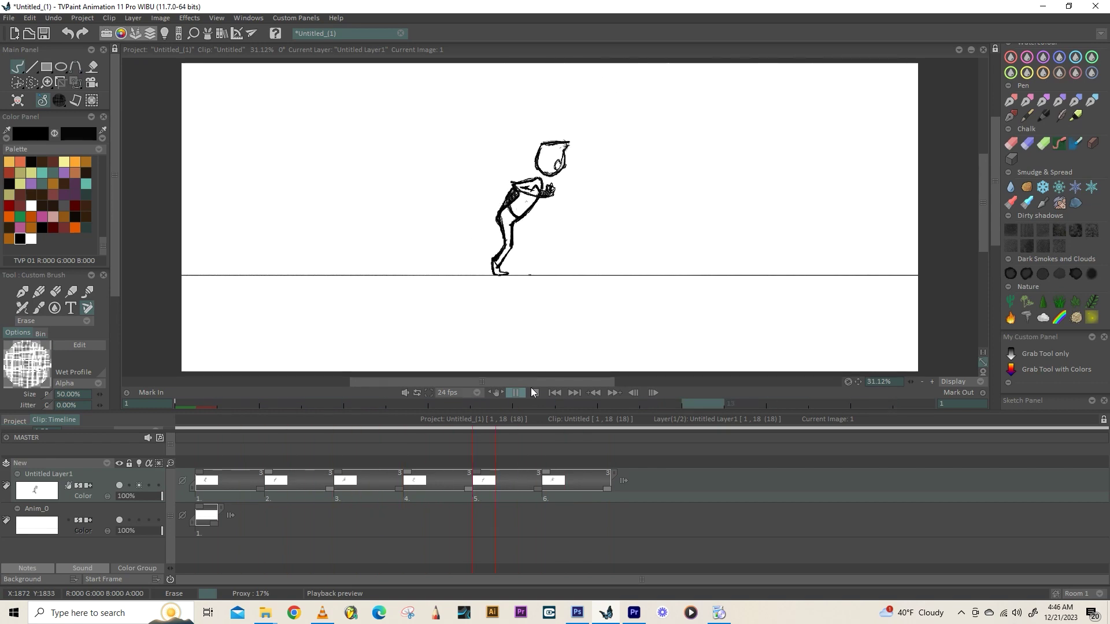
pyautogui.click(534, 392)
# - Save the project as run in a new folder named run inside the STUDY folder
pyautogui.click(12, 19)
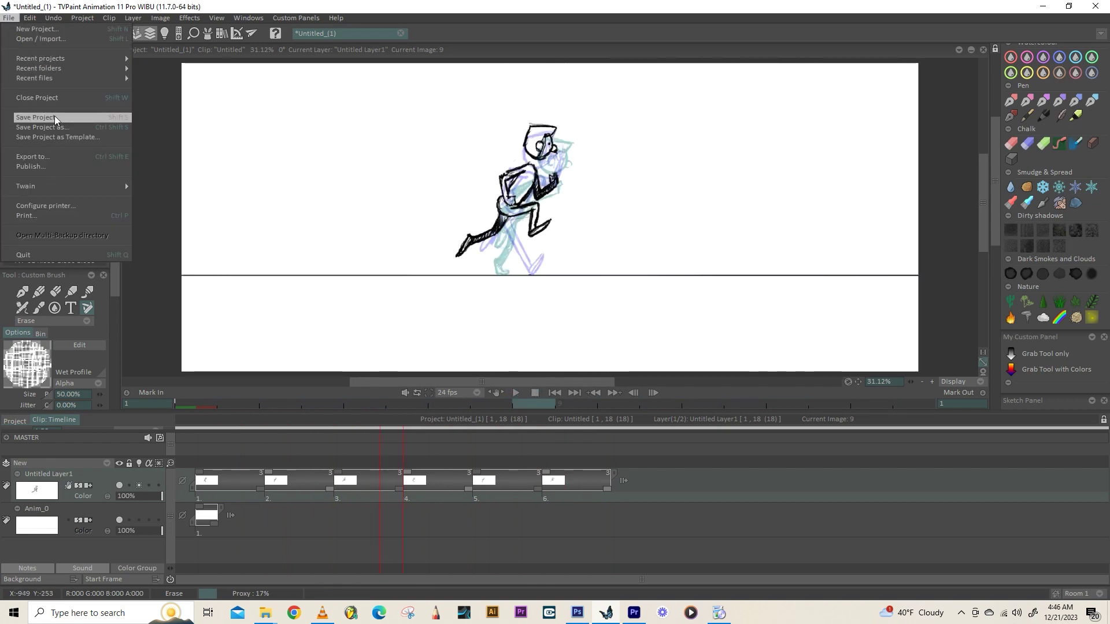
pyautogui.click(55, 118)
pyautogui.click(172, 41)
pyautogui.rightClick(465, 339)
pyautogui.moveTo(418, 448)
pyautogui.click(495, 449)
pyautogui.write('run')
pyautogui.press('Return')
pyautogui.press('Return')
pyautogui.write('run')
pyautogui.press('Return')
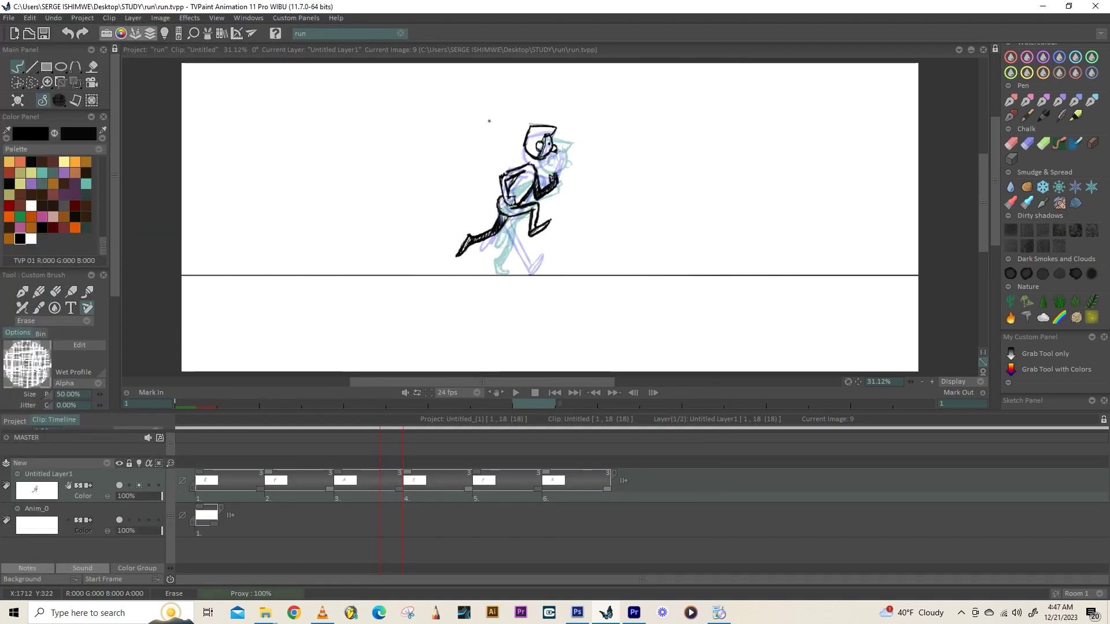
# - Handwrite the reminder "DON'T BE LIKE ME SAVE WHEN YOU" and its ending above the third image's figure, and erase it
pyautogui.click(339, 459)
pyautogui.moveTo(469, 81); pyautogui.dragTo(468, 92)
pyautogui.moveTo(468, 81); pyautogui.dragTo(468, 92)
pyautogui.moveTo(480, 82); pyautogui.dragTo(481, 83)
pyautogui.moveTo(485, 87); pyautogui.dragTo(535, 83)
pyautogui.moveTo(552, 73); pyautogui.dragTo(559, 80)
pyautogui.moveTo(573, 73); pyautogui.dragTo(607, 79)
pyautogui.moveTo(610, 73); pyautogui.dragTo(617, 79)
pyautogui.moveTo(519, 99); pyautogui.dragTo(510, 108)
pyautogui.moveTo(522, 106); pyautogui.dragTo(529, 105)
pyautogui.moveTo(531, 97); pyautogui.dragTo(539, 96)
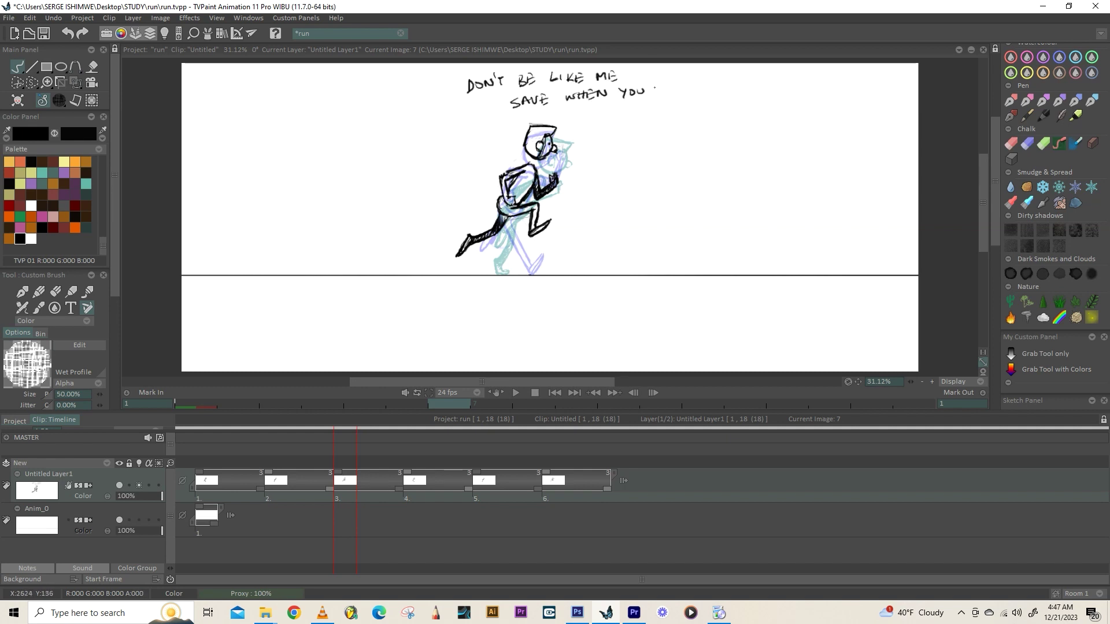
pyautogui.moveTo(683, 81); pyautogui.dragTo(696, 81)
pyautogui.moveTo(689, 81); pyautogui.dragTo(689, 91)
pyautogui.moveTo(684, 107)
pyautogui.mouseDown()
pyautogui.moveTo(676, 119)
pyautogui.moveTo(673, 86)
pyautogui.moveTo(624, 93)
pyautogui.moveTo(608, 67)
pyautogui.mouseUp()
pyautogui.moveTo(513, 108)
pyautogui.mouseDown()
pyautogui.moveTo(526, 81)
pyautogui.moveTo(502, 66)
pyautogui.mouseUp()
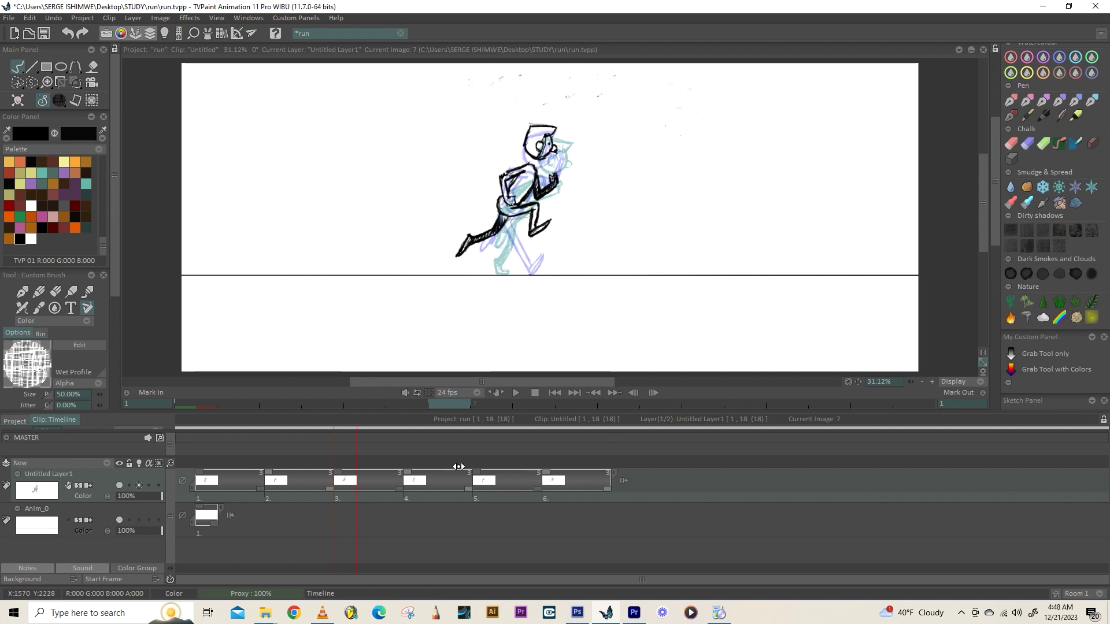
# - Export the whole project as the Motion-JPEG AVI animation run.avi at quality 100
pyautogui.click(9, 18)
pyautogui.click(52, 169)
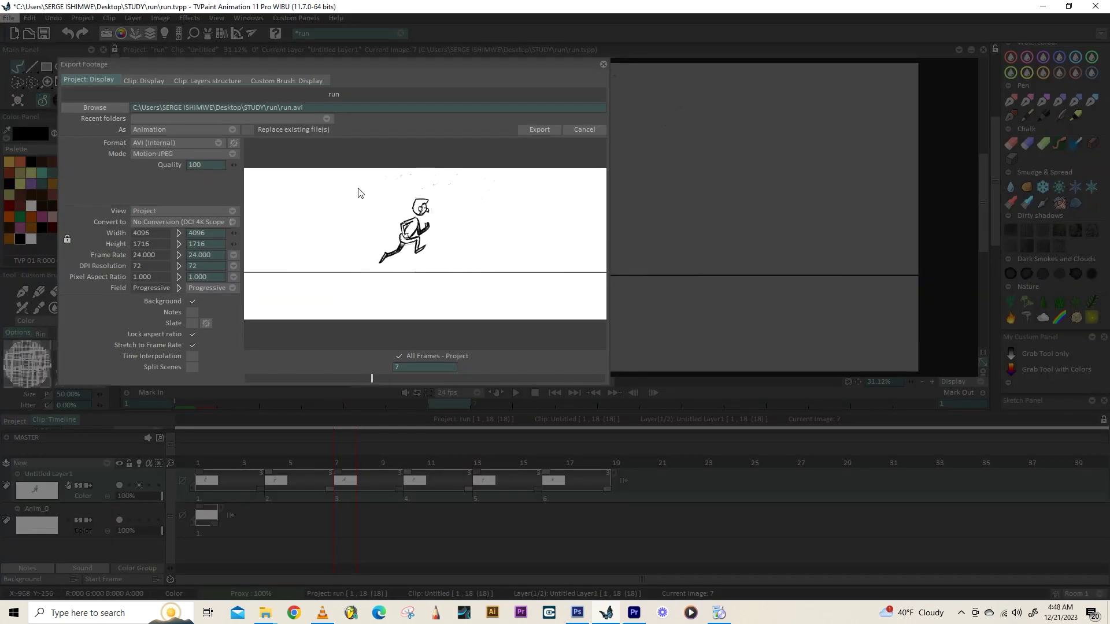
pyautogui.click(542, 134)
# - Handwrite a note beginning "LET'S RUN ACROSS" above the first image's figure, and erase it
pyautogui.moveTo(519, 78)
pyautogui.mouseDown()
pyautogui.moveTo(756, 72)
pyautogui.moveTo(710, 80)
pyautogui.mouseUp()
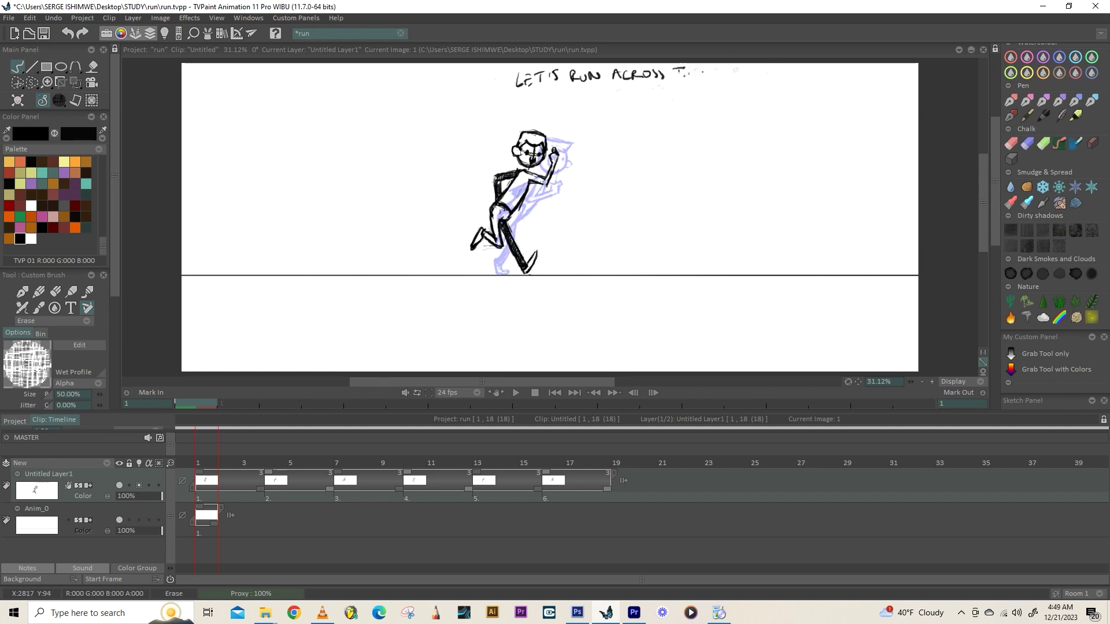
pyautogui.moveTo(636, 74); pyautogui.dragTo(515, 79)
pyautogui.press('e')
# - Select all six images of the run cycle on the figure layer and copy them
pyautogui.click(77, 84)
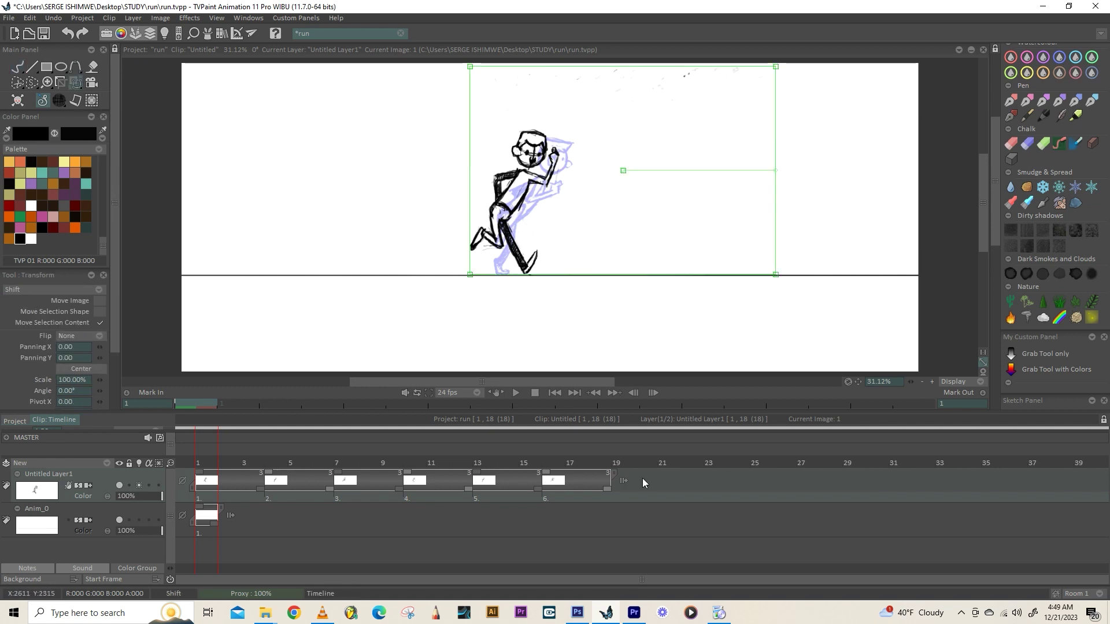
pyautogui.moveTo(170, 568); pyautogui.dragTo(152, 568)
pyautogui.moveTo(199, 499); pyautogui.dragTo(268, 494)
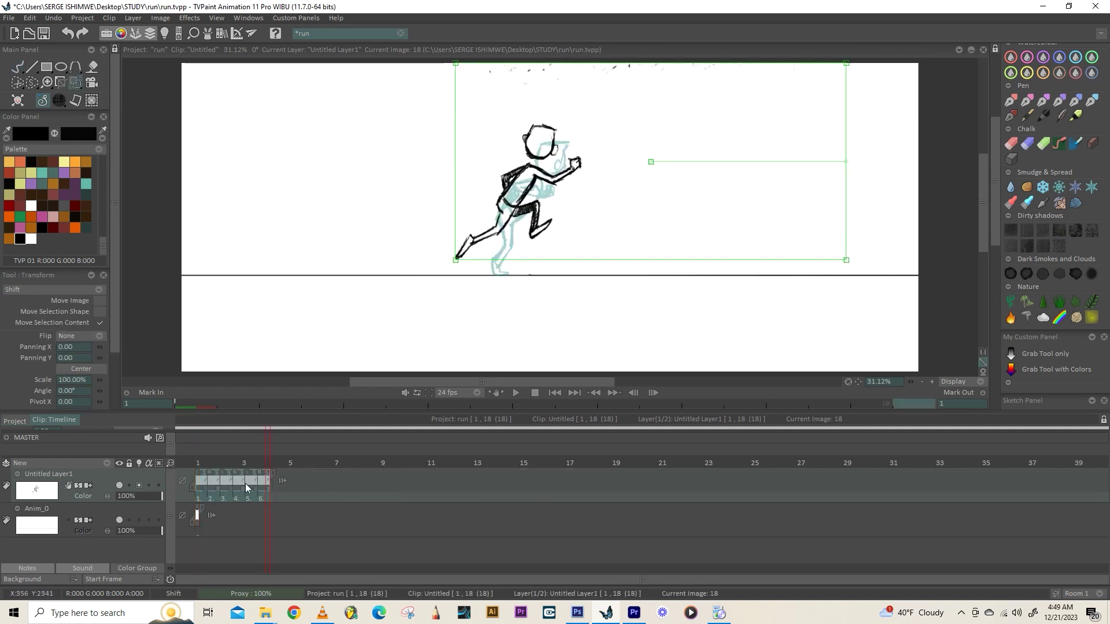
pyautogui.rightClick(245, 483)
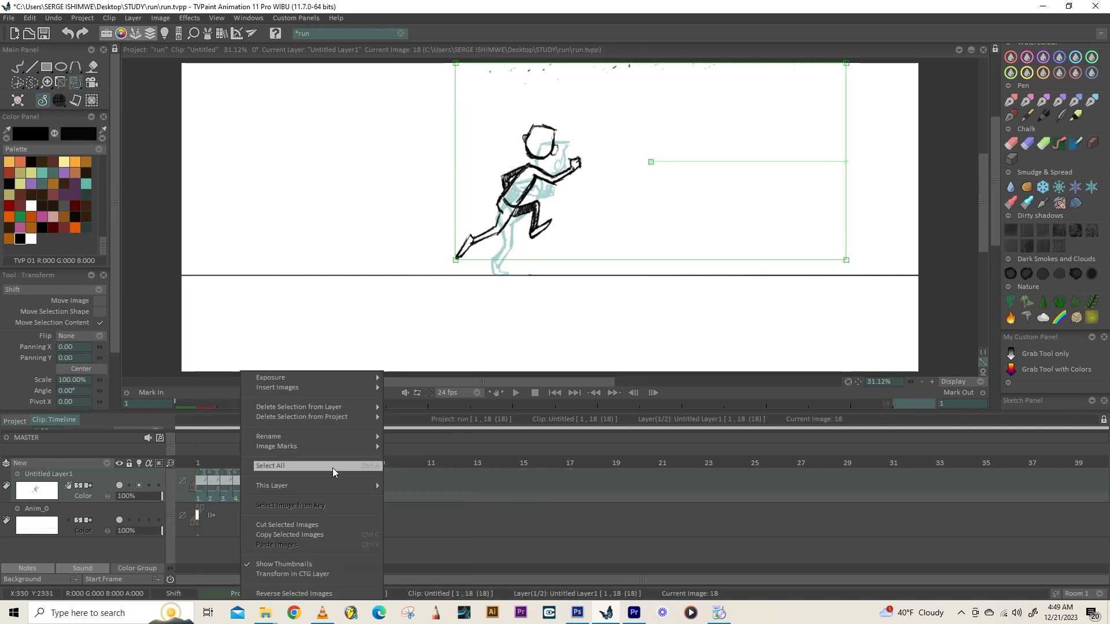
pyautogui.rightClick(222, 495)
pyautogui.moveTo(275, 485)
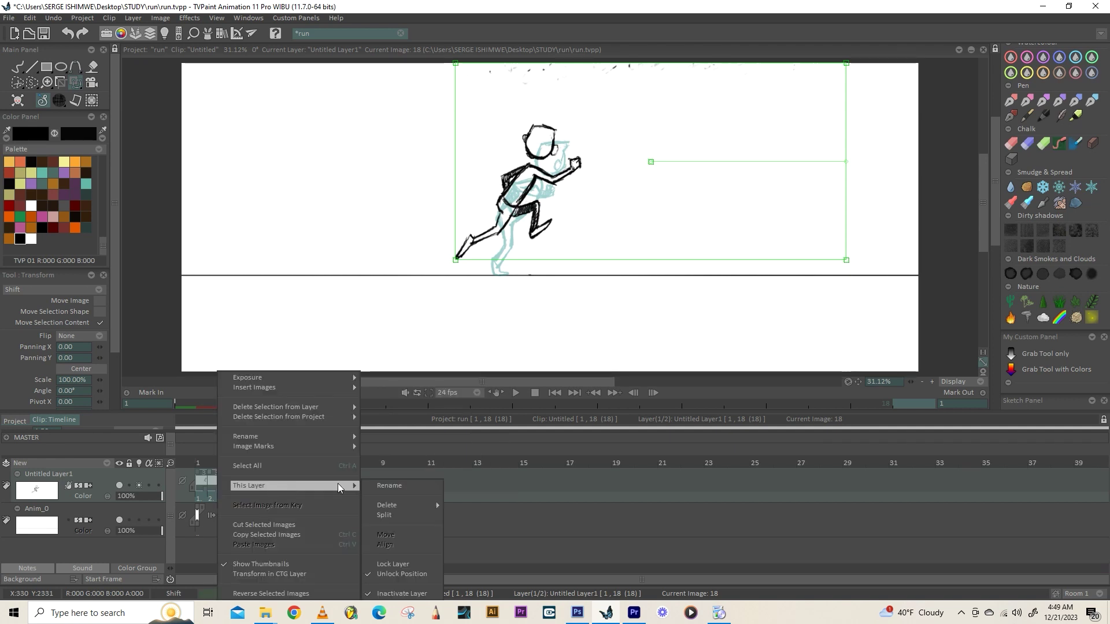
pyautogui.click(213, 491)
# - Paste the copied cycle three times in a row after the existing images, and return to the first frame
pyautogui.click(277, 464)
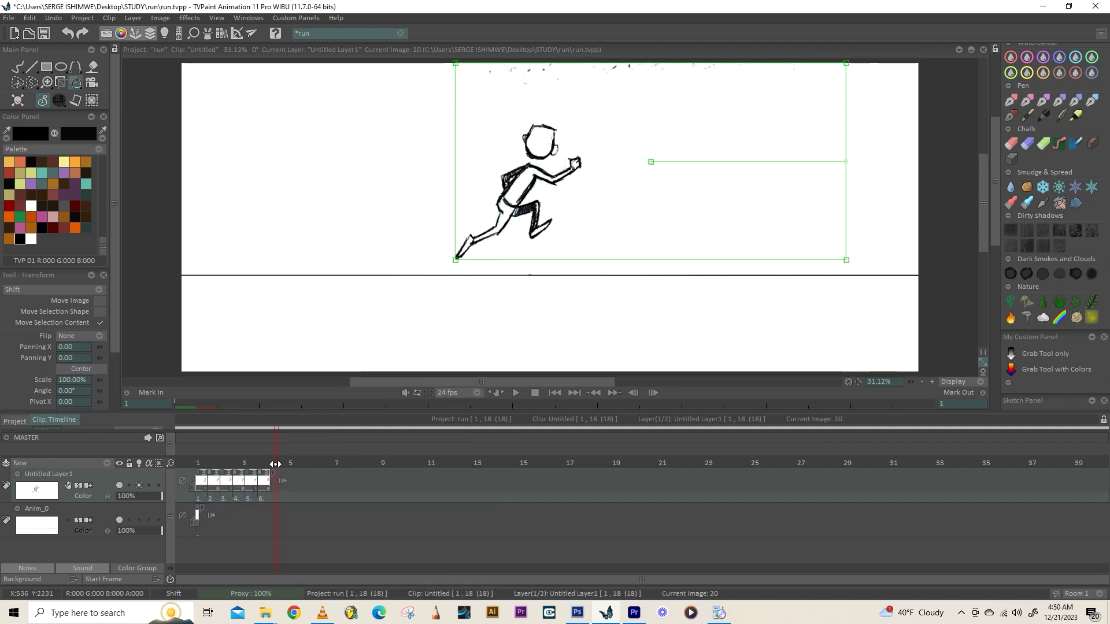
pyautogui.hotkey('ctrl', 'v')
pyautogui.click(354, 464)
pyautogui.hotkey('ctrl', 'v')
pyautogui.click(429, 464)
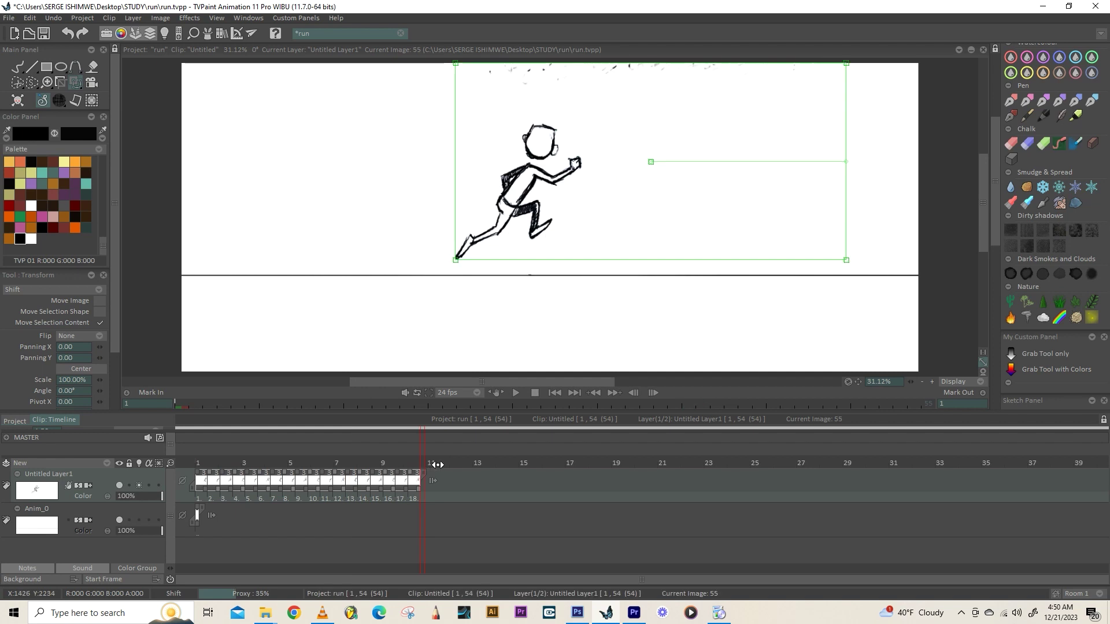
pyautogui.hotkey('ctrl', 'v')
pyautogui.click(205, 462)
pyautogui.click(198, 462)
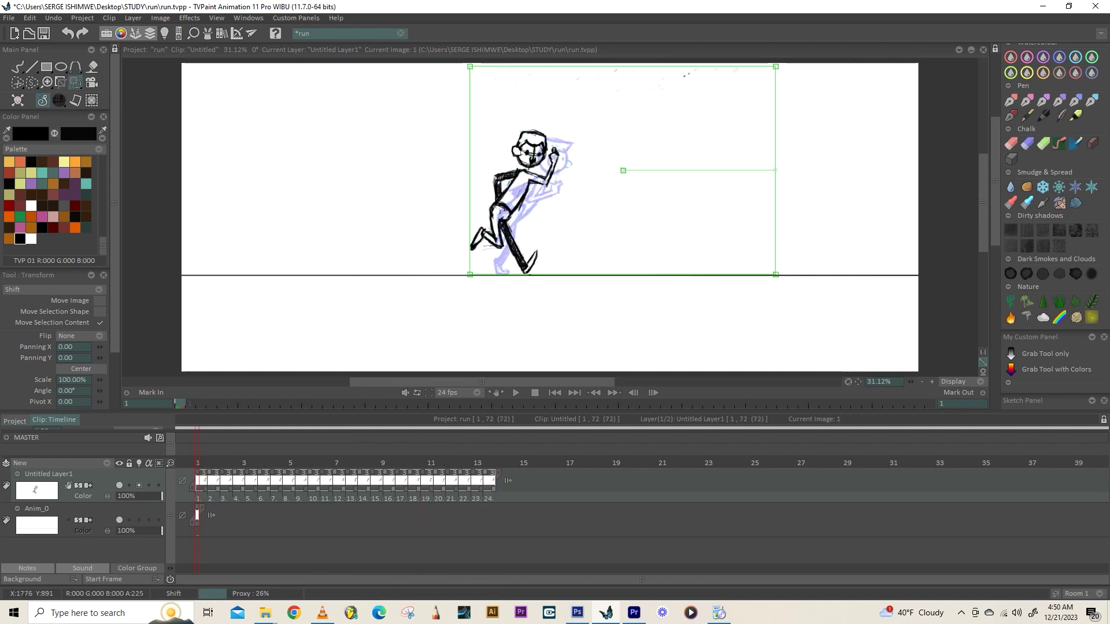
# - Move the first three images' figures to the canvas's left side, spacing each stride farther right along the ground line
pyautogui.moveTo(507, 219); pyautogui.dragTo(213, 219)
pyautogui.press('Return')
pyautogui.press('Right')
pyautogui.moveTo(518, 209); pyautogui.dragTo(259, 211)
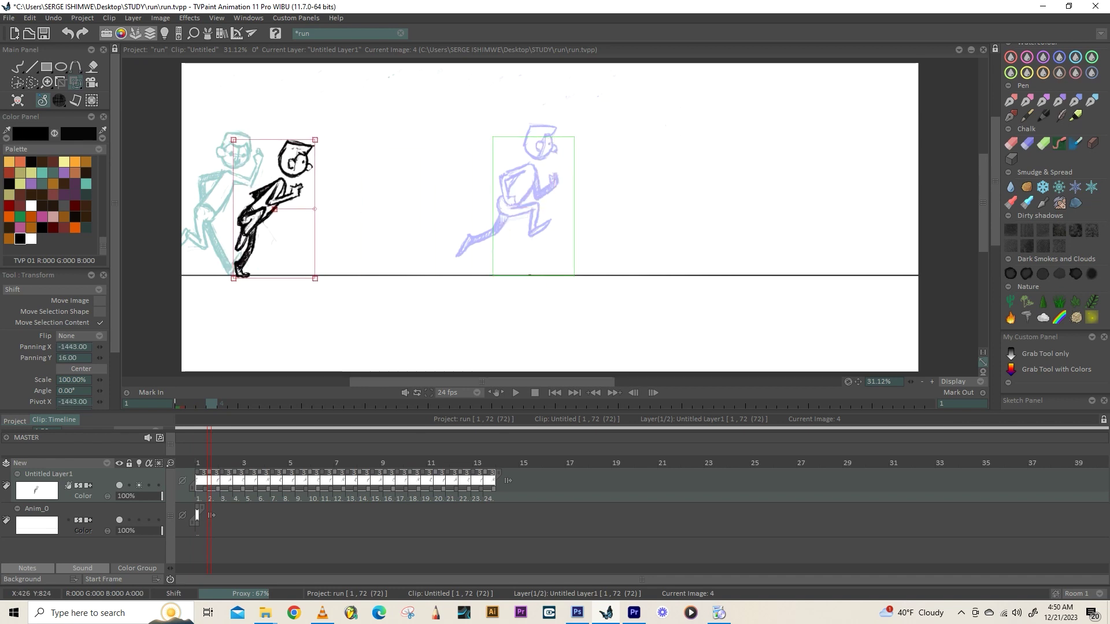
pyautogui.click(226, 462)
pyautogui.moveTo(507, 213)
pyautogui.mouseDown()
pyautogui.moveTo(280, 216)
pyautogui.moveTo(311, 217)
pyautogui.mouseUp()
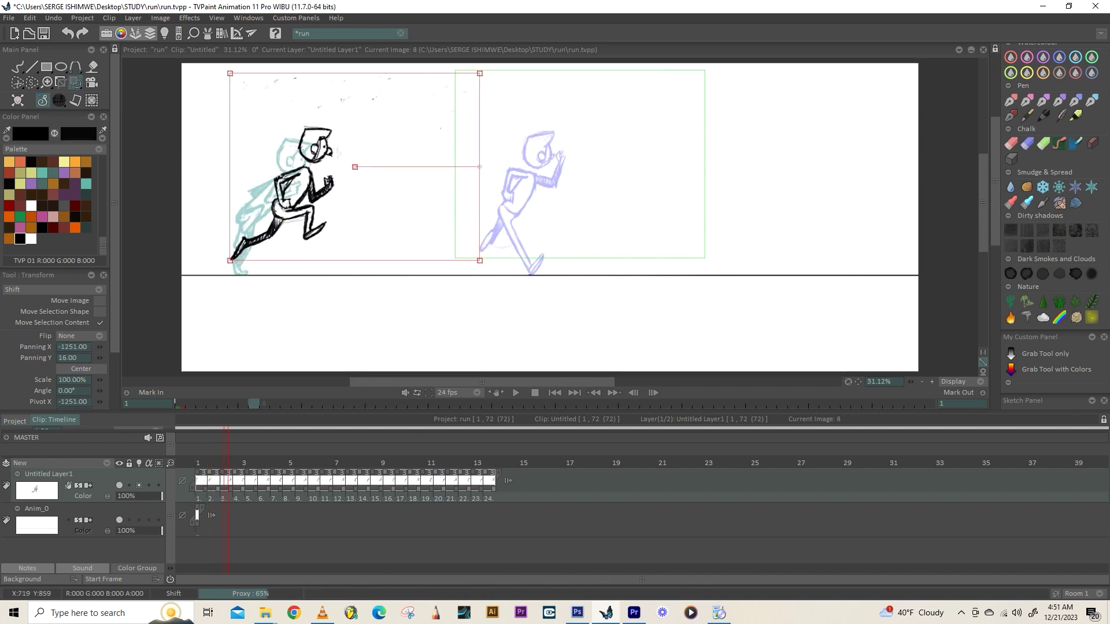
# - Reposition the fourth, fifth and sixth images' figures so each continues the run rightward from the previous pose
pyautogui.click(234, 462)
pyautogui.moveTo(494, 210); pyautogui.dragTo(281, 211)
pyautogui.click(243, 461)
pyautogui.moveTo(243, 461); pyautogui.dragTo(247, 461)
pyautogui.moveTo(521, 219)
pyautogui.mouseDown()
pyautogui.moveTo(403, 227)
pyautogui.moveTo(358, 218)
pyautogui.mouseUp()
pyautogui.click(259, 461)
pyautogui.moveTo(514, 206); pyautogui.dragTo(388, 214)
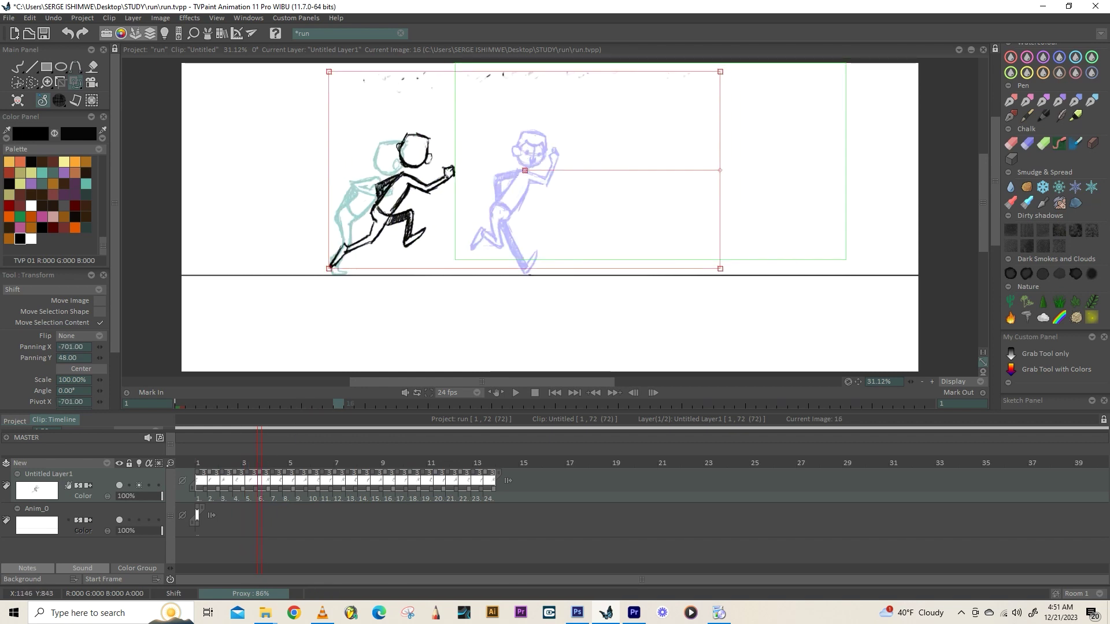
# - Shift the seventh image's figure by about -560 horizontally, the eighth's by about -380, and the ninth's slightly left to continue the run
pyautogui.click(272, 461)
pyautogui.moveTo(491, 210); pyautogui.dragTo(407, 213)
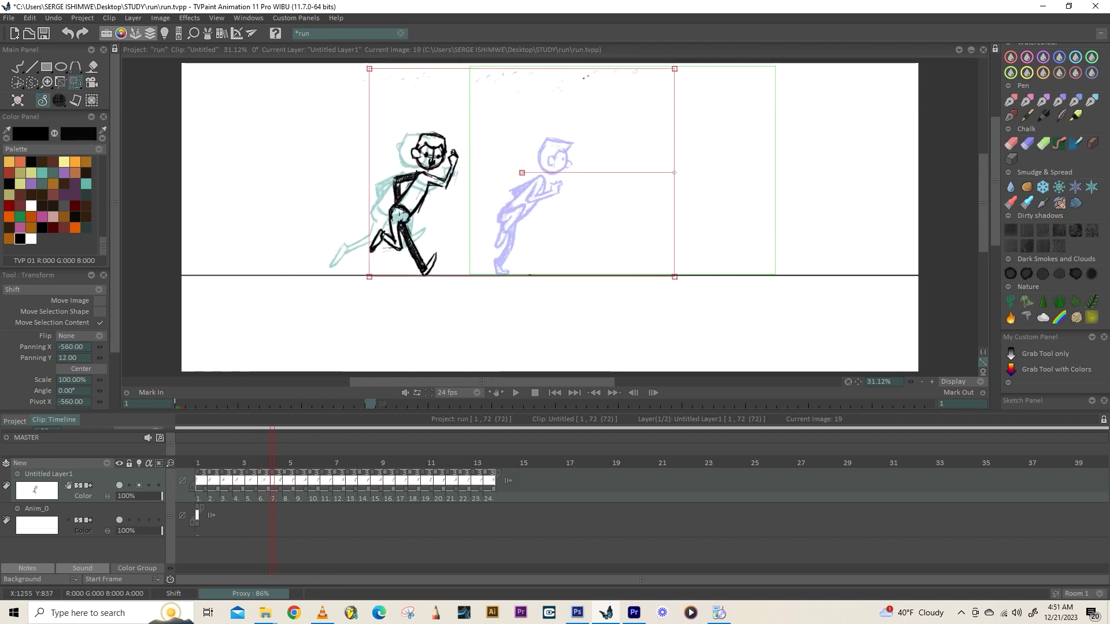
pyautogui.click(285, 461)
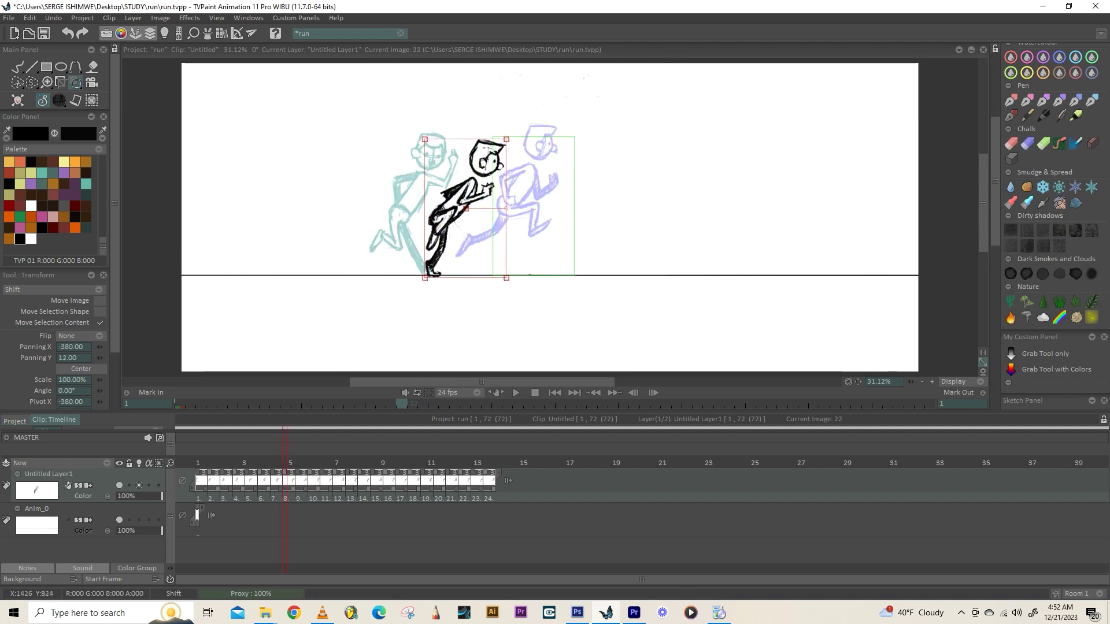
pyautogui.click(298, 461)
pyautogui.moveTo(511, 211)
pyautogui.mouseDown()
pyautogui.moveTo(467, 216)
pyautogui.moveTo(482, 211)
pyautogui.mouseUp()
# - Continue the run through the tenth to twelfth images, shifting the eleventh figure about 125 horizontally and offsetting the twelfth beyond it
pyautogui.click(310, 460)
pyautogui.moveTo(466, 403); pyautogui.dragTo(497, 403)
pyautogui.moveTo(511, 215); pyautogui.dragTo(534, 214)
pyautogui.press('Right')
pyautogui.press('Right')
pyautogui.press('Right')
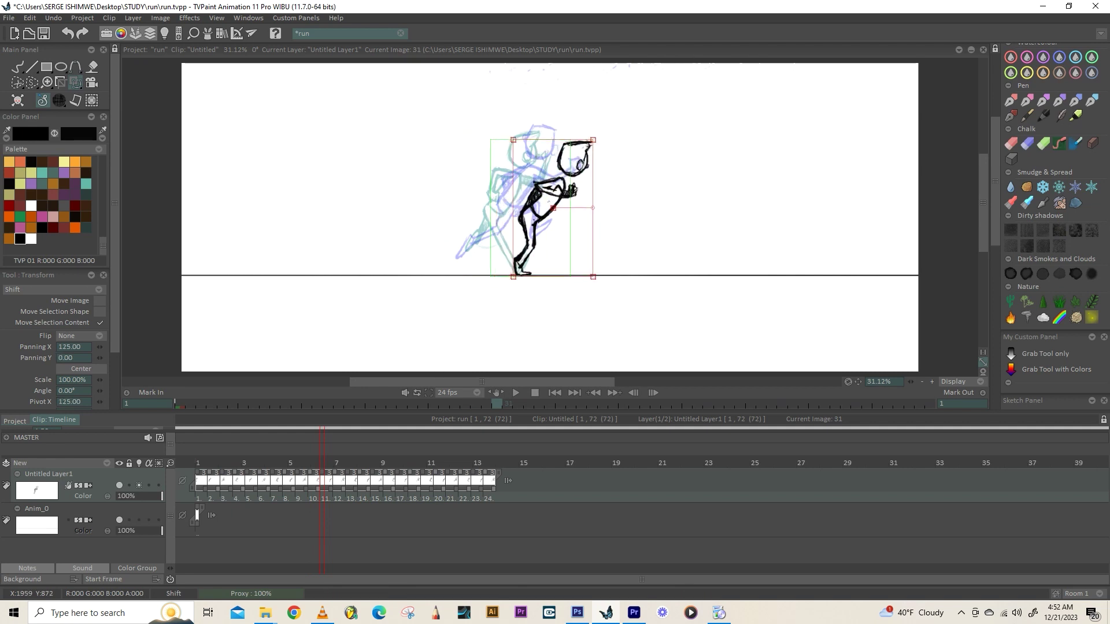
pyautogui.moveTo(504, 207); pyautogui.dragTo(520, 212)
# - Shift the thirteenth, fourteenth and fifteenth images' figures right by about 260, 449 and 578 to continue the run
pyautogui.press('Right')
pyautogui.press('Right')
pyautogui.press('Right')
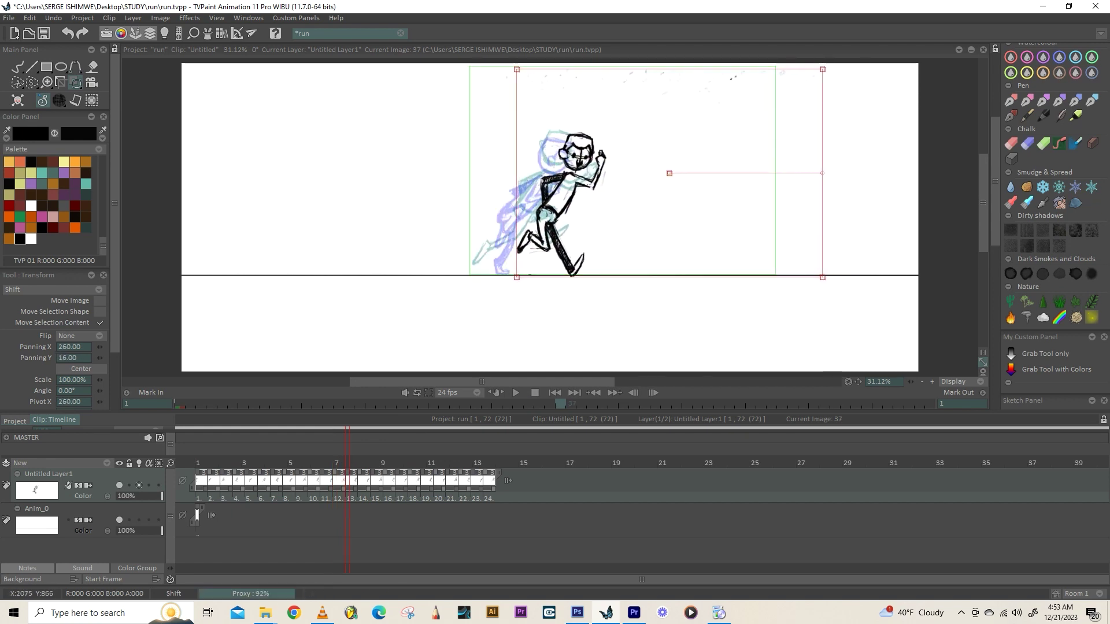
pyautogui.press('Right')
pyautogui.press('Right')
pyautogui.press('Right')
pyautogui.press('Right')
pyautogui.press('Right')
pyautogui.press('Right')
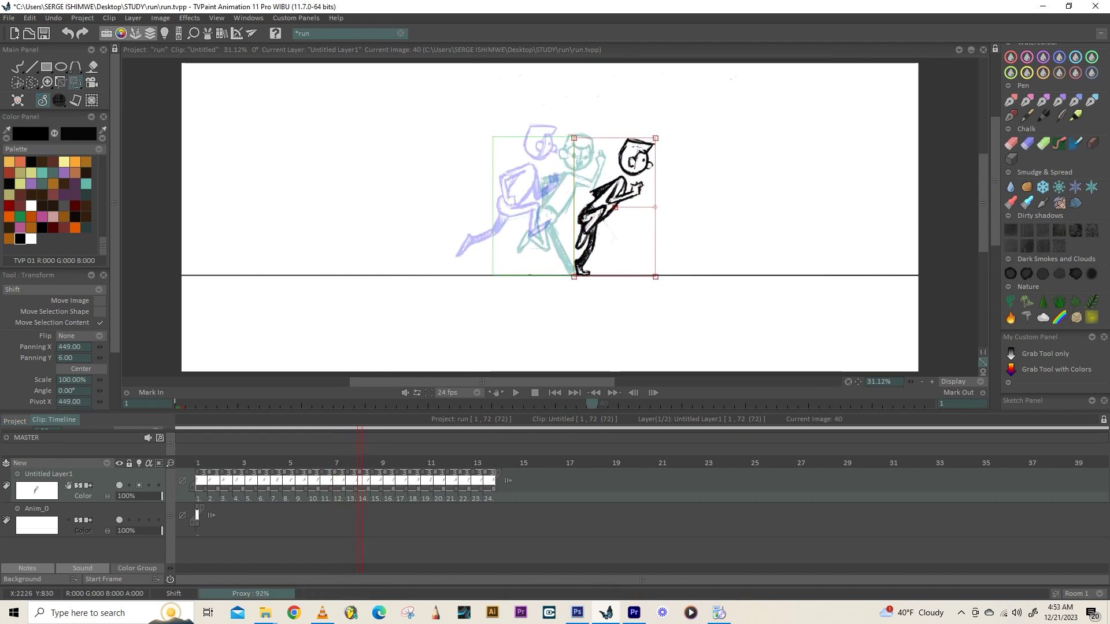
pyautogui.press('Right')
pyautogui.press('Right')
pyautogui.press('Right')
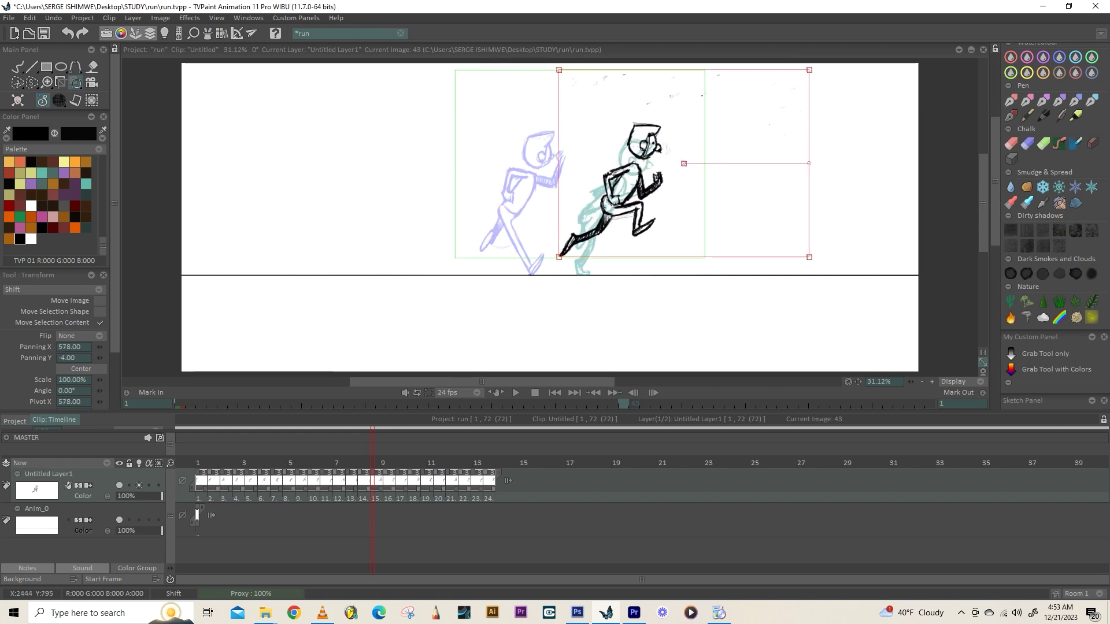
# - Shift the sixteenth, seventeenth and eighteenth images' figures right by about 674, 922 and 1050 to continue the run
pyautogui.press('Right')
pyautogui.press('Right')
pyautogui.press('Right')
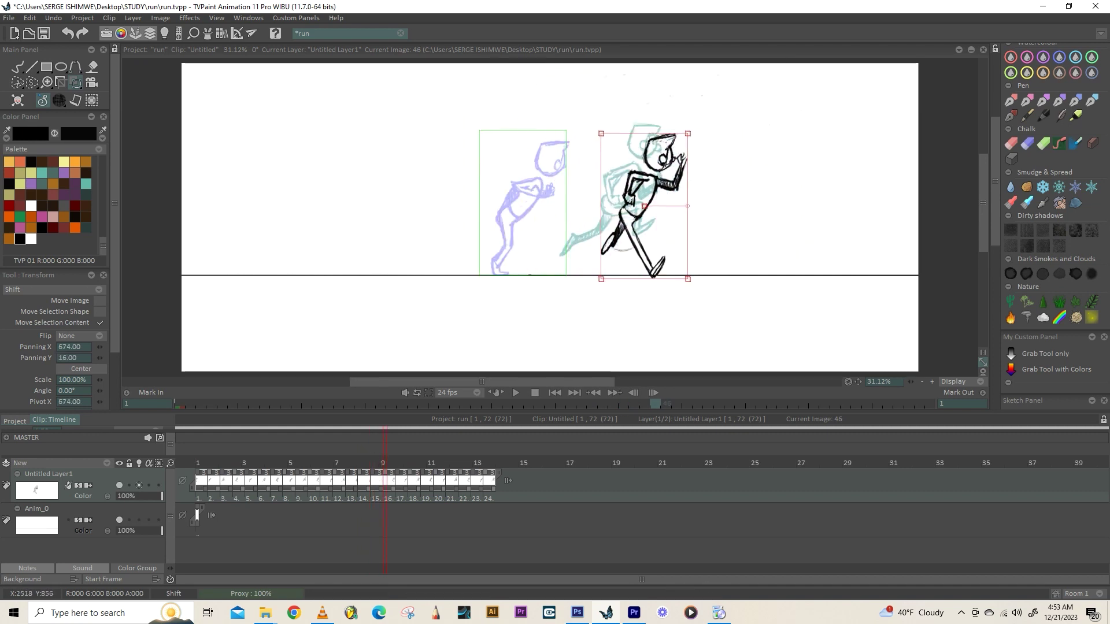
pyautogui.press('Right')
pyautogui.press('Right')
pyautogui.press('Right')
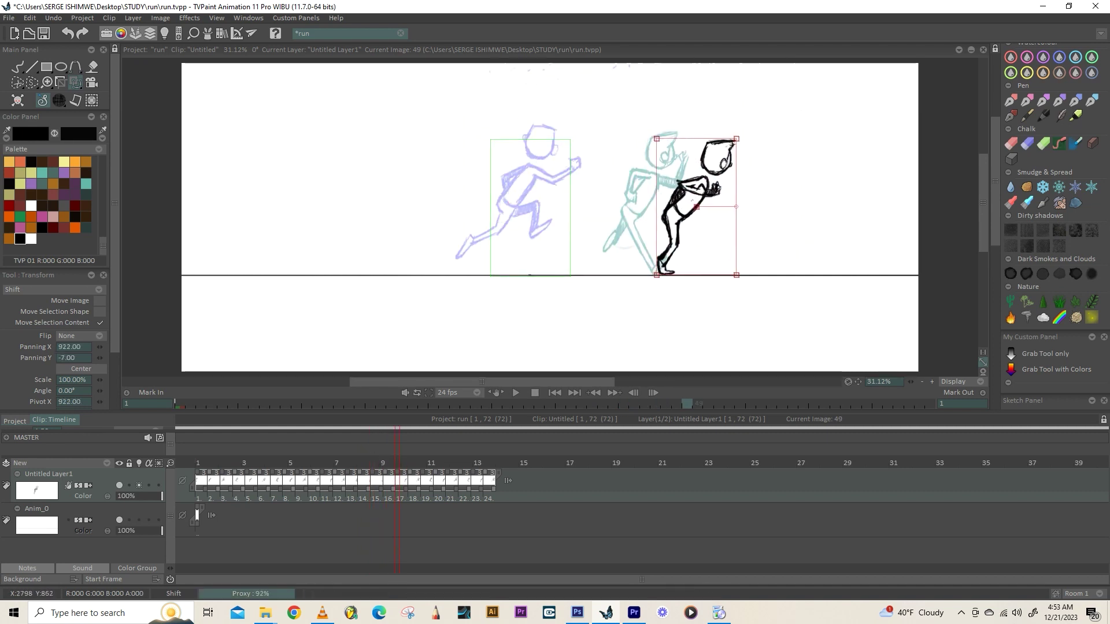
pyautogui.press('Right')
pyautogui.press('Right')
pyautogui.press('Right')
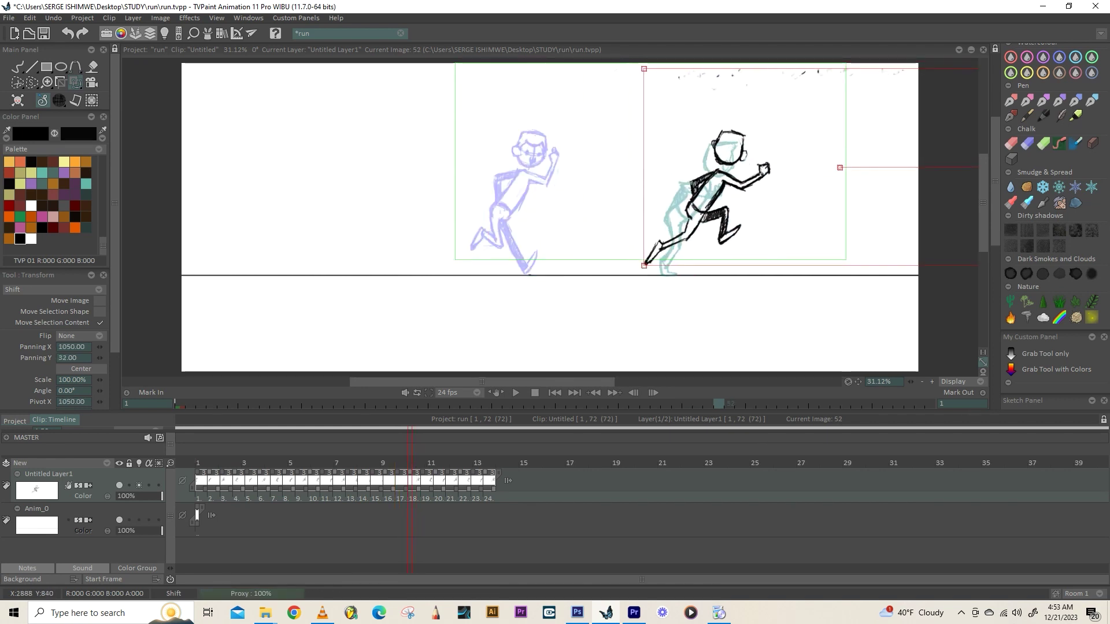
# - Shift the nineteenth image's figure right by about 1201 and place the twentieth and twenty-first progressively farther right
pyautogui.moveTo(504, 213); pyautogui.dragTo(723, 213)
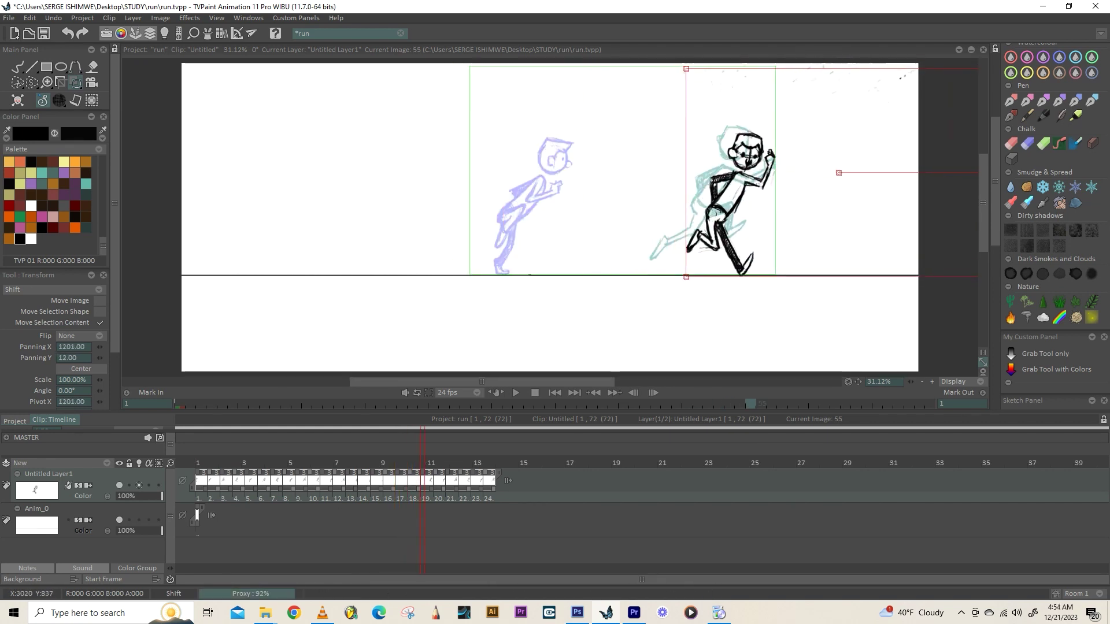
pyautogui.press('Right')
pyautogui.press('Right')
pyautogui.press('Right')
pyautogui.moveTo(510, 209); pyautogui.dragTo(762, 208)
pyautogui.press('Right')
pyautogui.press('Right')
pyautogui.press('Right')
pyautogui.moveTo(520, 208); pyautogui.dragTo(807, 202)
# - Shift the twenty-second and twenty-third figures right by about 1751 and 2002, place the last partly off canvas, and play the animation
pyautogui.press('Right')
pyautogui.press('Right')
pyautogui.press('Right')
pyautogui.moveTo(596, 197); pyautogui.dragTo(838, 199)
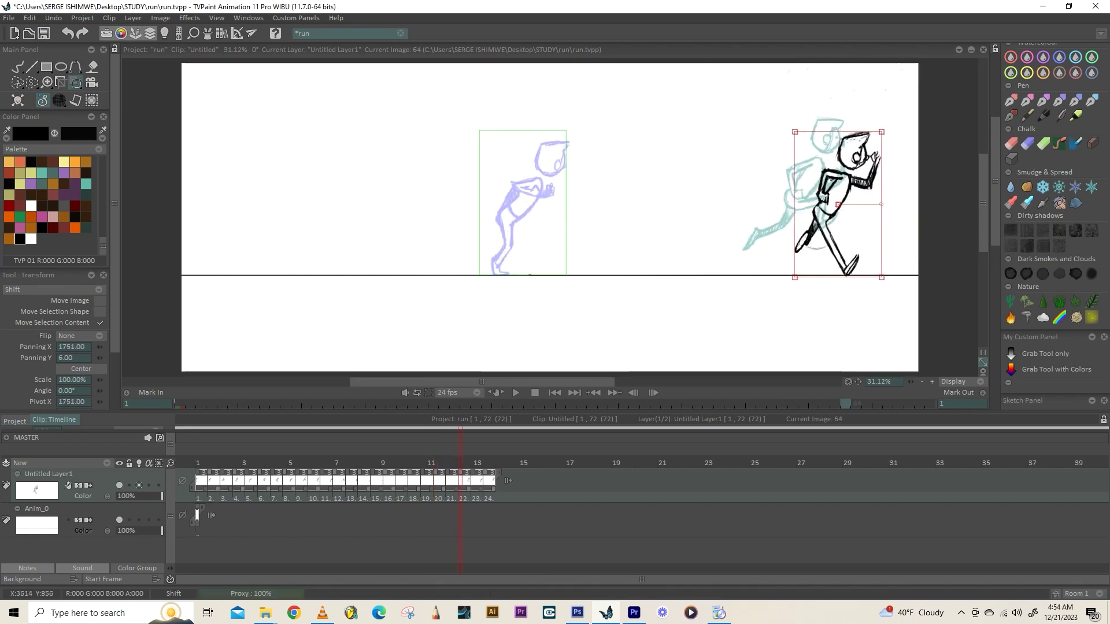
pyautogui.press('Right')
pyautogui.press('Right')
pyautogui.press('Right')
pyautogui.moveTo(516, 221); pyautogui.dragTo(876, 220)
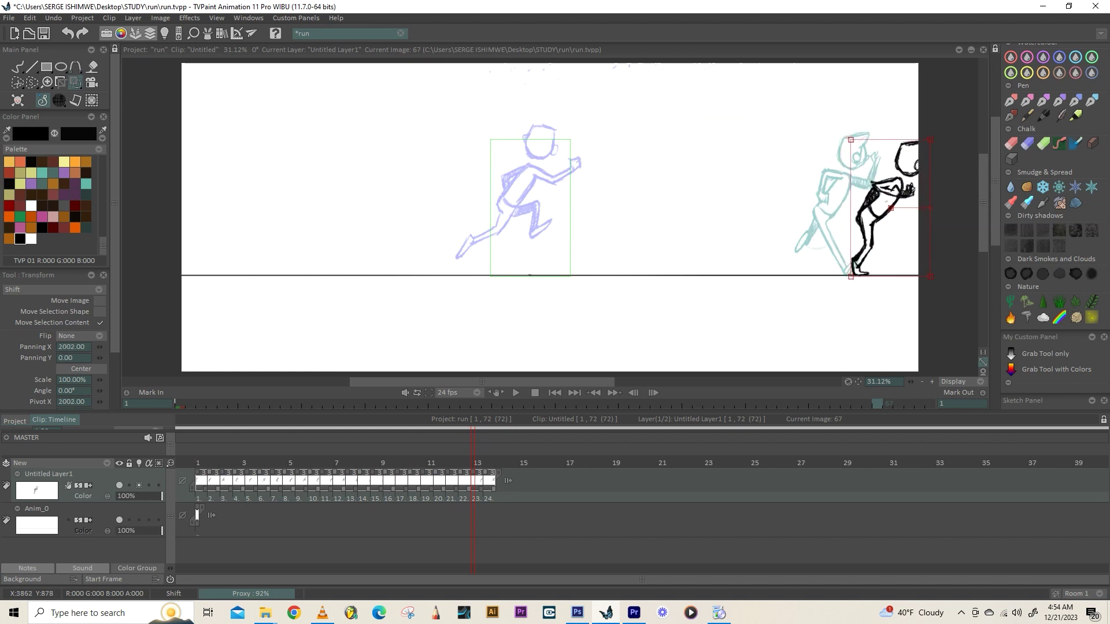
pyautogui.press('Right')
pyautogui.press('Right')
pyautogui.press('Right')
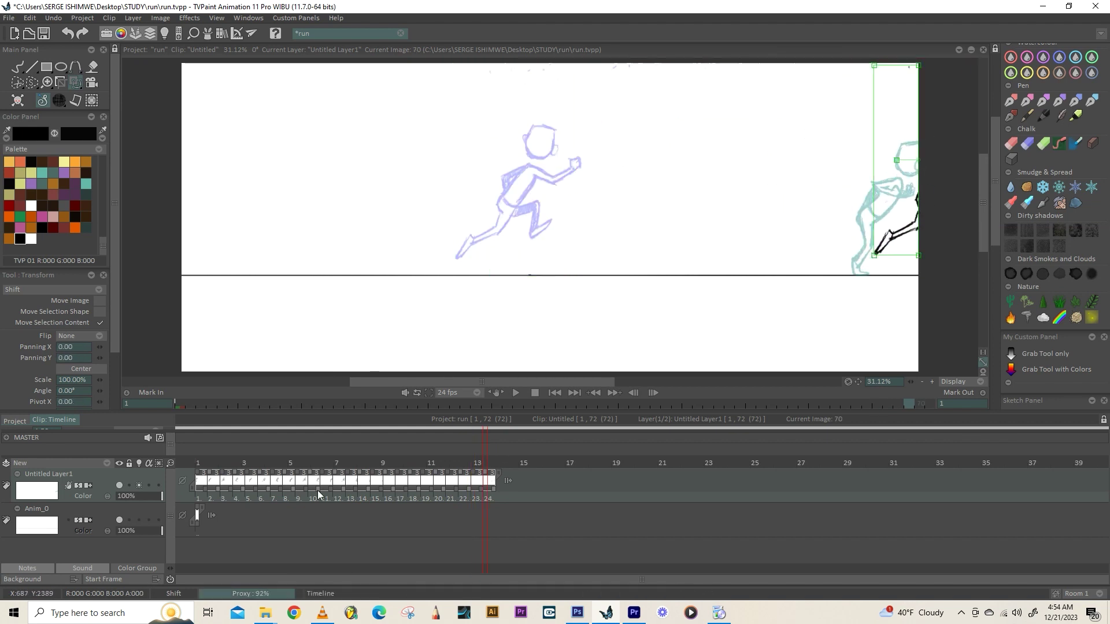
pyautogui.click(516, 393)
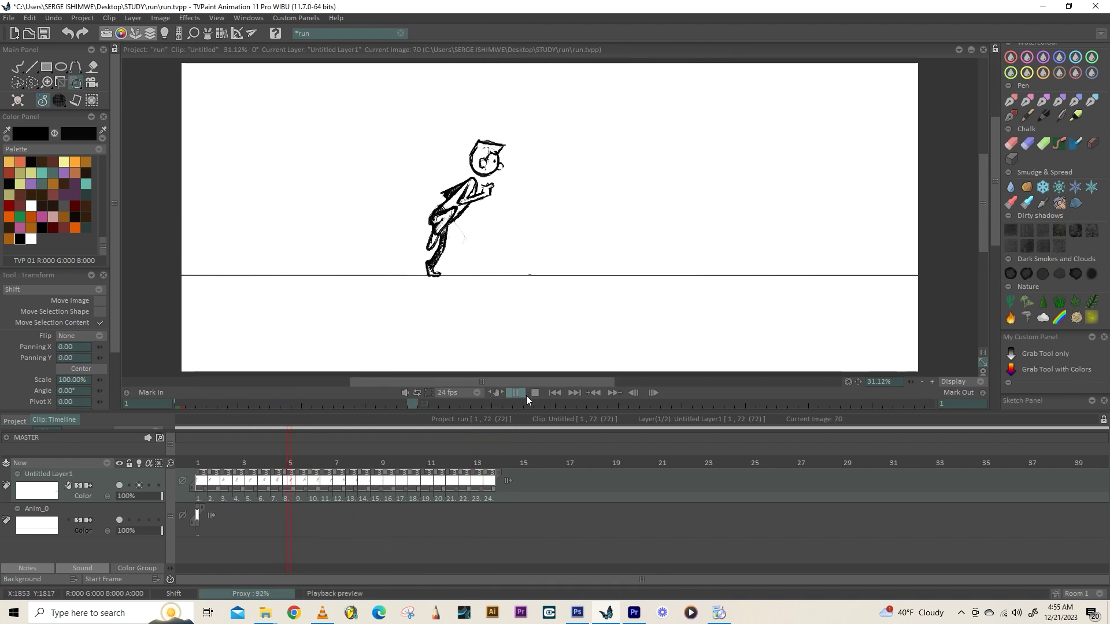
# - Write a short note above the figure on the first image and erase it
pyautogui.click(197, 462)
pyautogui.click(17, 67)
pyautogui.moveTo(478, 85)
pyautogui.mouseDown()
pyautogui.moveTo(489, 95)
pyautogui.moveTo(749, 75)
pyautogui.moveTo(546, 110)
pyautogui.moveTo(564, 107)
pyautogui.moveTo(542, 130)
pyautogui.moveTo(787, 104)
pyautogui.moveTo(643, 152)
pyautogui.mouseUp()
pyautogui.press('e')
pyautogui.moveTo(795, 103)
pyautogui.mouseDown()
pyautogui.moveTo(585, 124)
pyautogui.moveTo(549, 107)
pyautogui.moveTo(744, 73)
pyautogui.mouseUp()
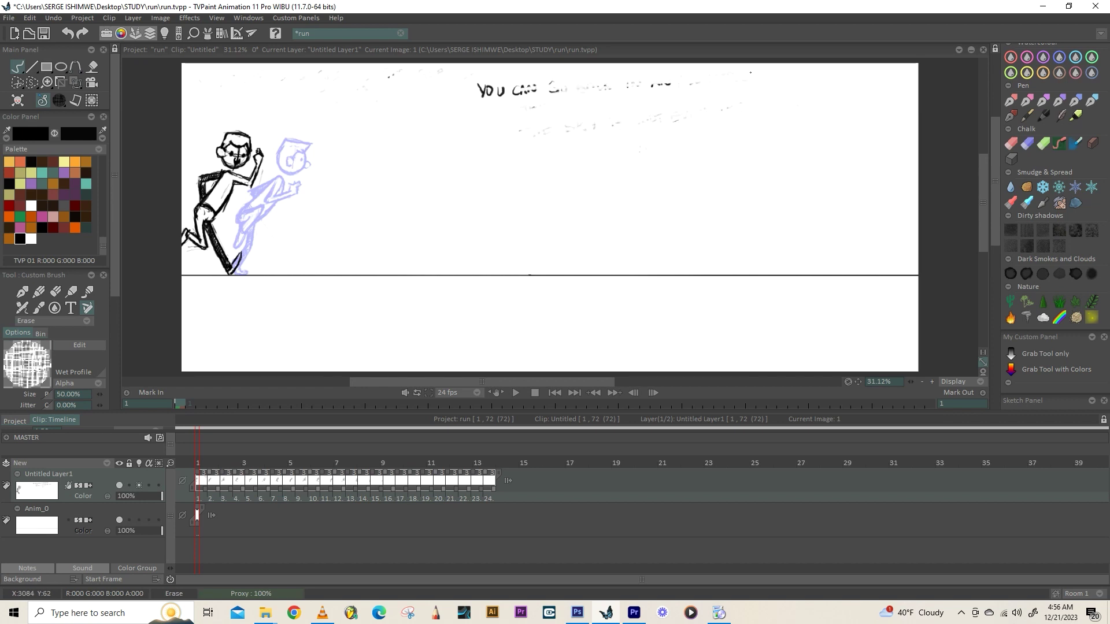
pyautogui.moveTo(532, 80); pyautogui.dragTo(479, 90)
# - Raise the twelfth image's figure by shifting it about 51 horizontally and -116 vertically, and play the animation
pyautogui.moveTo(297, 463)
pyautogui.mouseDown()
pyautogui.moveTo(409, 463)
pyautogui.moveTo(208, 463)
pyautogui.moveTo(334, 463)
pyautogui.mouseUp()
pyautogui.click(60, 82)
pyautogui.press('Return')
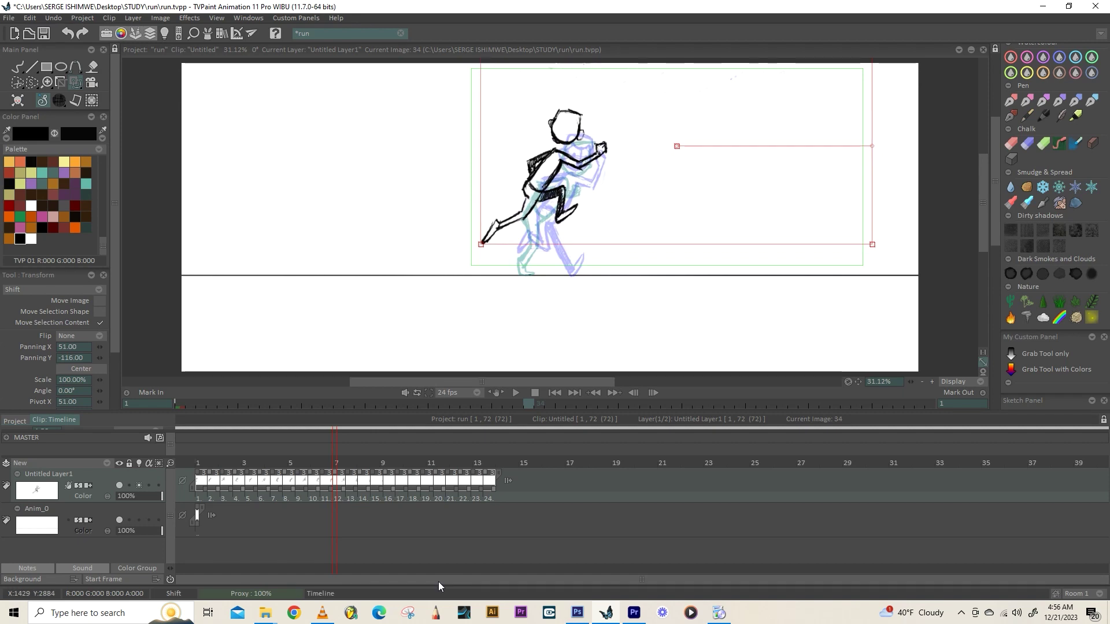
pyautogui.click(516, 392)
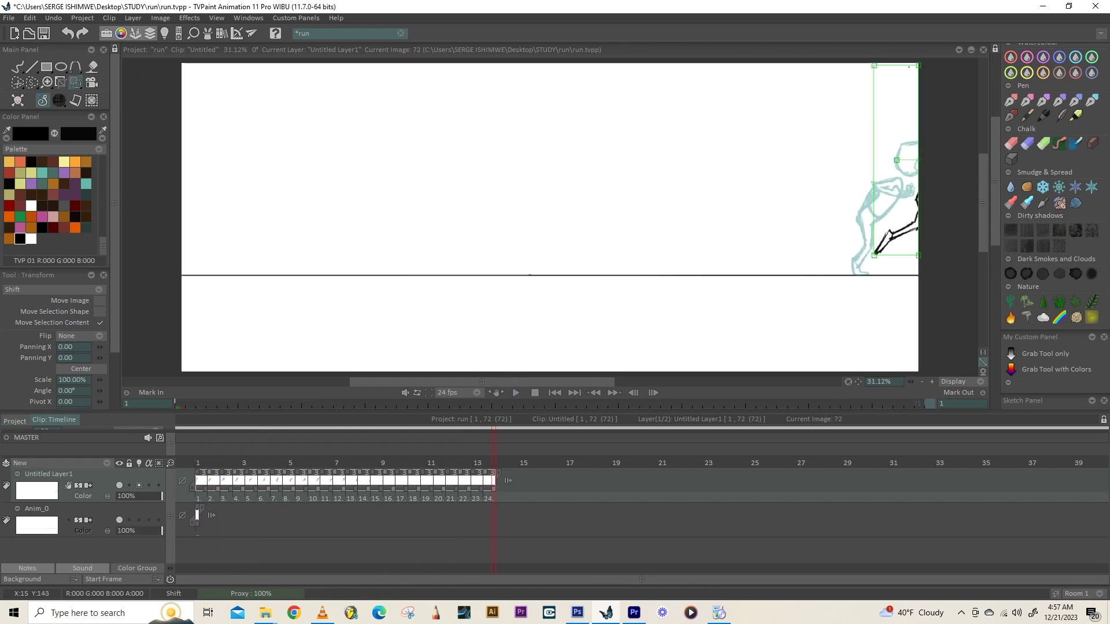
# - Add a new animation layer above the run, start it at frame 22, and paste the run cycle into it
pyautogui.click(18, 67)
pyautogui.click(201, 462)
pyautogui.click(81, 463)
pyautogui.click(141, 466)
pyautogui.moveTo(236, 84); pyautogui.dragTo(701, 68)
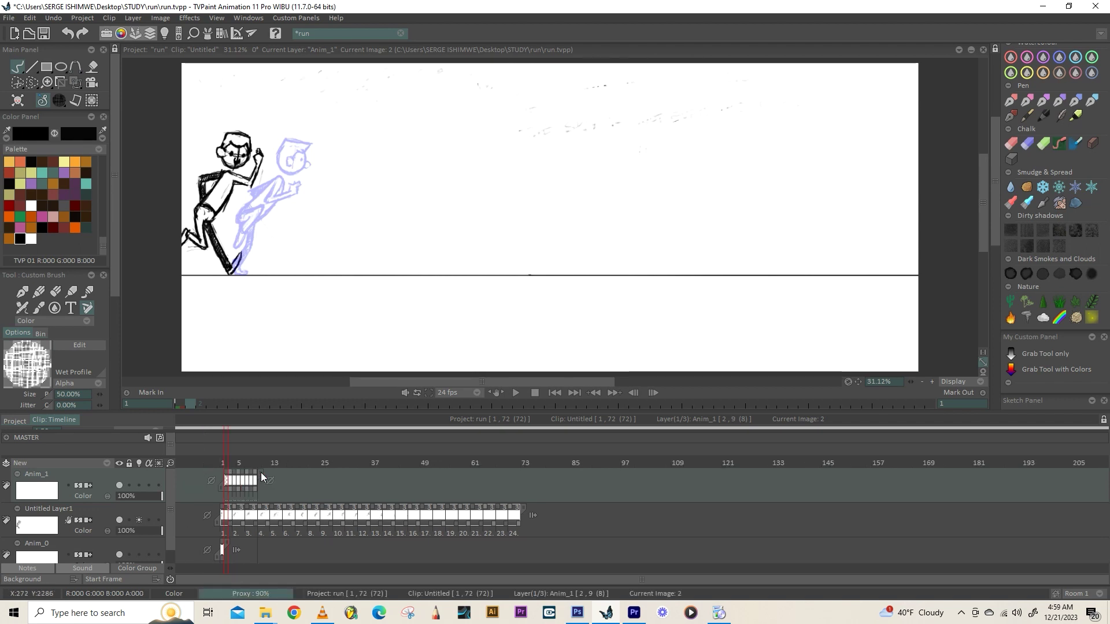
pyautogui.moveTo(262, 473); pyautogui.dragTo(446, 484)
pyautogui.scroll(5, 227, 497)
pyautogui.hotkey('ctrl', 'v')
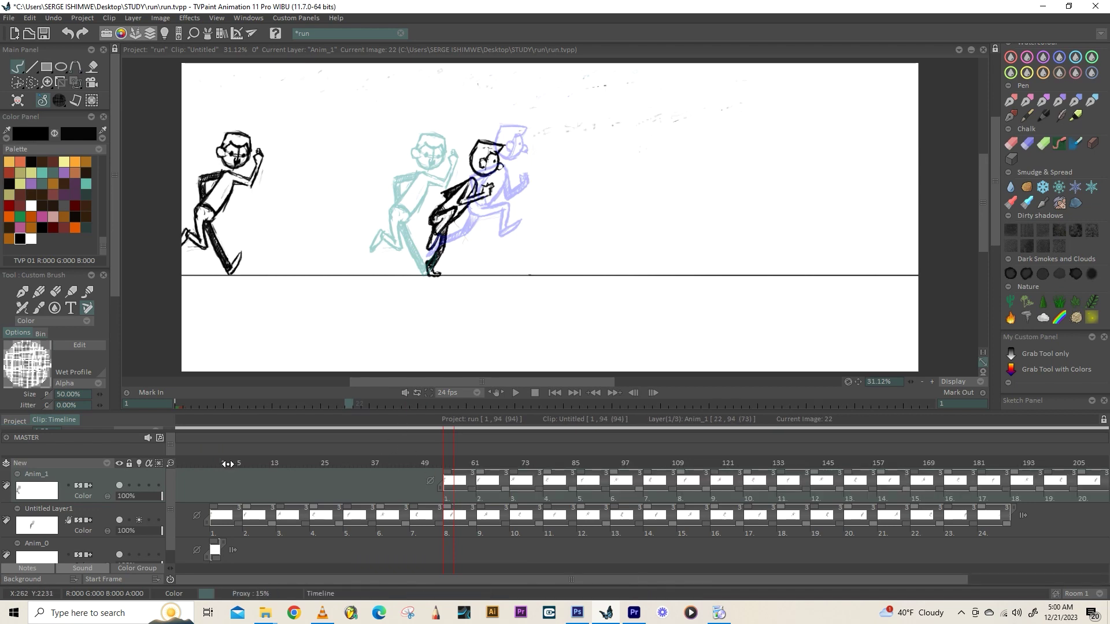
# - Play the animation from the first frame to check the two overlapping runners
pyautogui.click(225, 463)
pyautogui.press('Return')
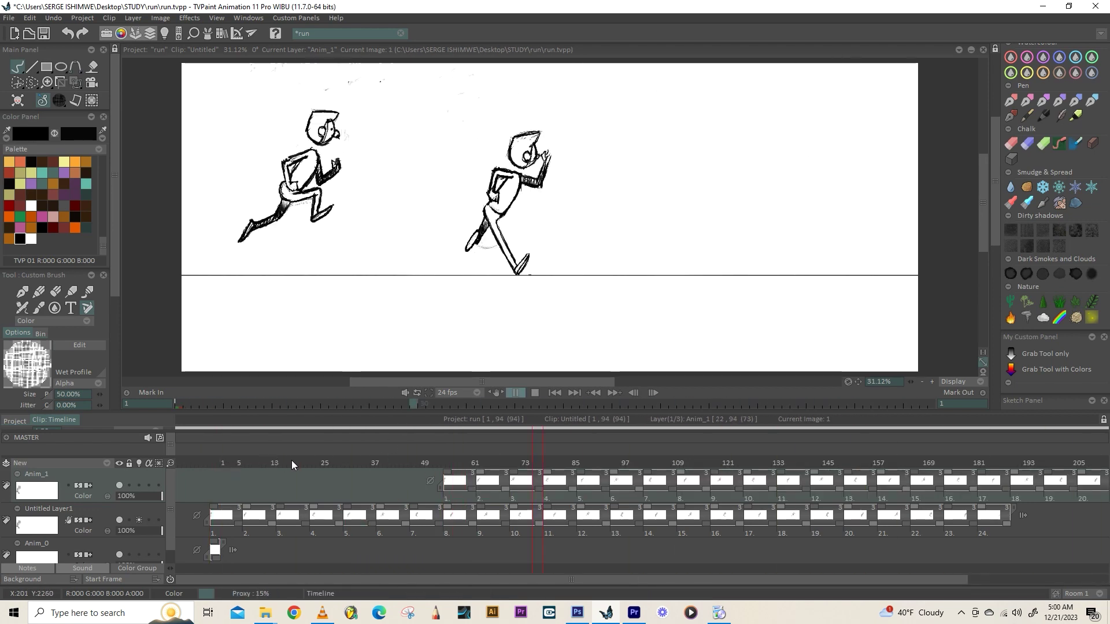
pyautogui.press('Return')
# - Add another animation layer at frame 51, paste the run cycle into it, and preview the three runners
pyautogui.click(769, 463)
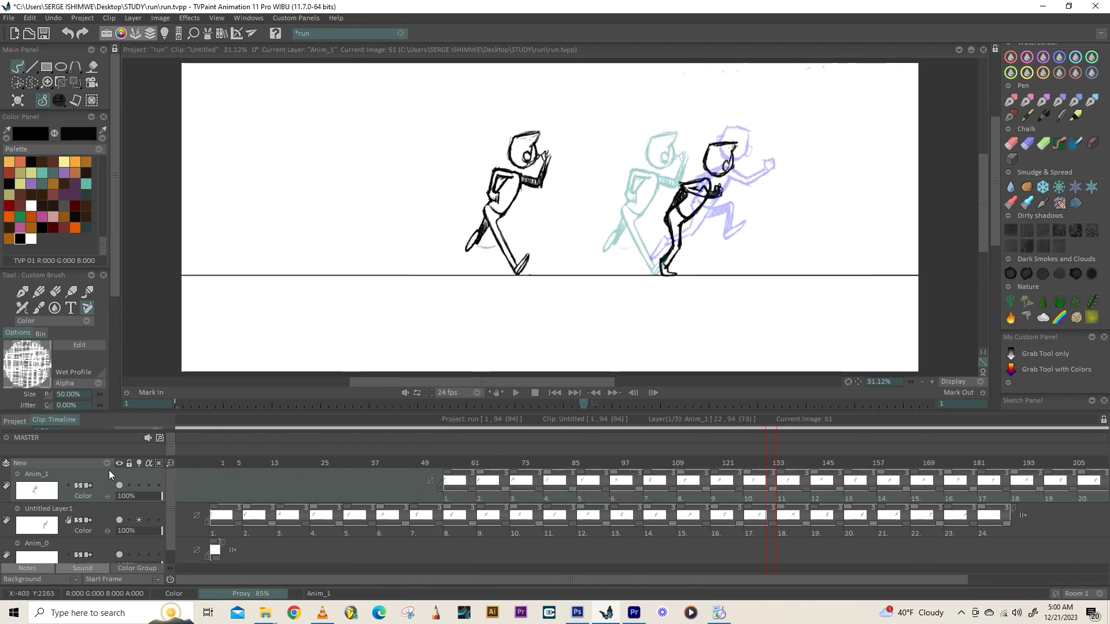
pyautogui.click(107, 463)
pyautogui.click(153, 468)
pyautogui.click(771, 482)
pyautogui.hotkey('ctrl', 'v')
pyautogui.click(519, 393)
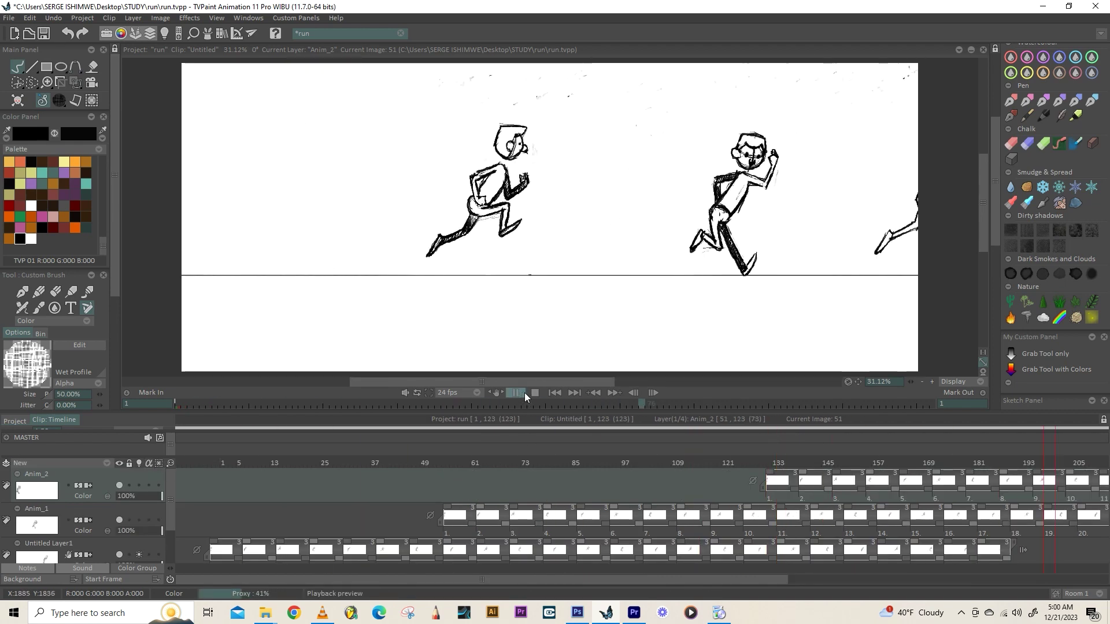
pyautogui.click(525, 393)
# - Shorten the exposures of the third runner's images so its run spans frames 51 to 98, and preview the animation
pyautogui.moveTo(621, 579); pyautogui.dragTo(920, 581)
pyautogui.moveTo(331, 489); pyautogui.dragTo(319, 489)
pyautogui.moveTo(352, 489)
pyautogui.mouseDown()
pyautogui.moveTo(341, 489)
pyautogui.moveTo(364, 490)
pyautogui.mouseUp()
pyautogui.moveTo(397, 489)
pyautogui.mouseDown()
pyautogui.moveTo(386, 490)
pyautogui.moveTo(408, 489)
pyautogui.mouseUp()
pyautogui.moveTo(442, 490); pyautogui.dragTo(430, 490)
pyautogui.moveTo(465, 489); pyautogui.dragTo(835, 489)
pyautogui.click(513, 393)
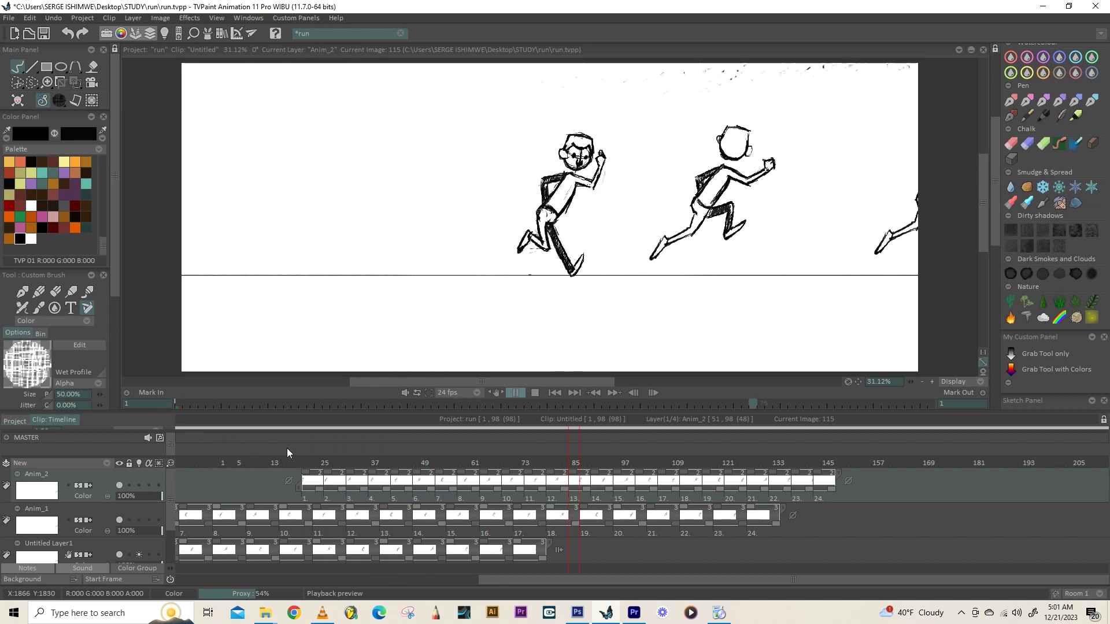
# - Add an animation layer at frame 59 and handwrite "YOU CAN ALSO GO BACK IN AND CHANGE EACH CHARACTER" above the figures
pyautogui.click(106, 464)
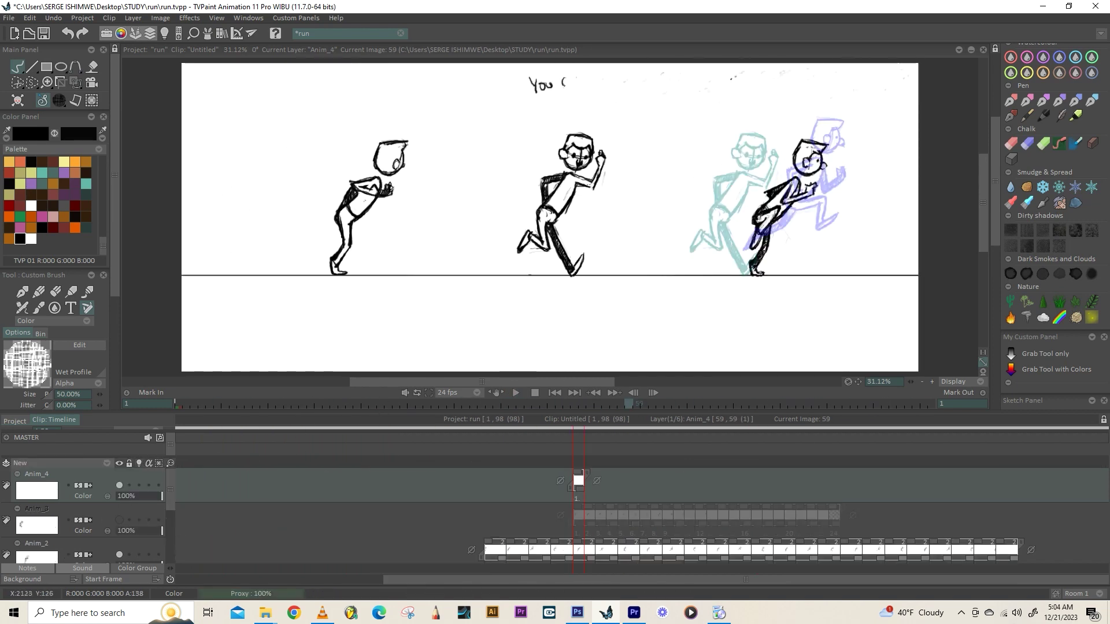
pyautogui.moveTo(597, 74); pyautogui.dragTo(604, 82)
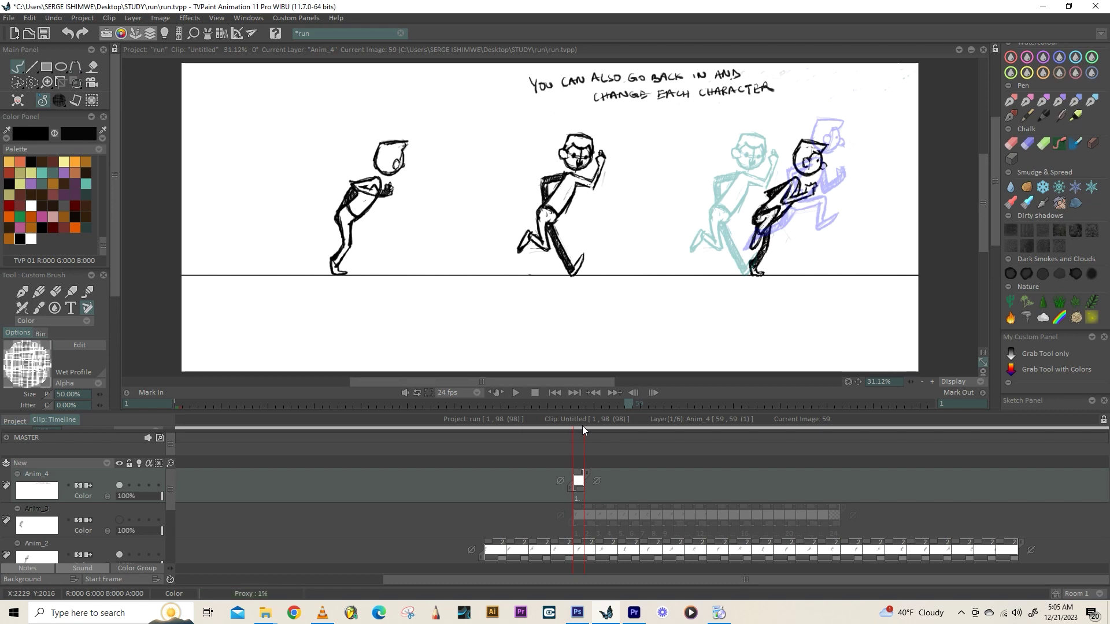
# - Hide the note layer and export the project as an AVI animation named "run many.avi"
pyautogui.click(119, 486)
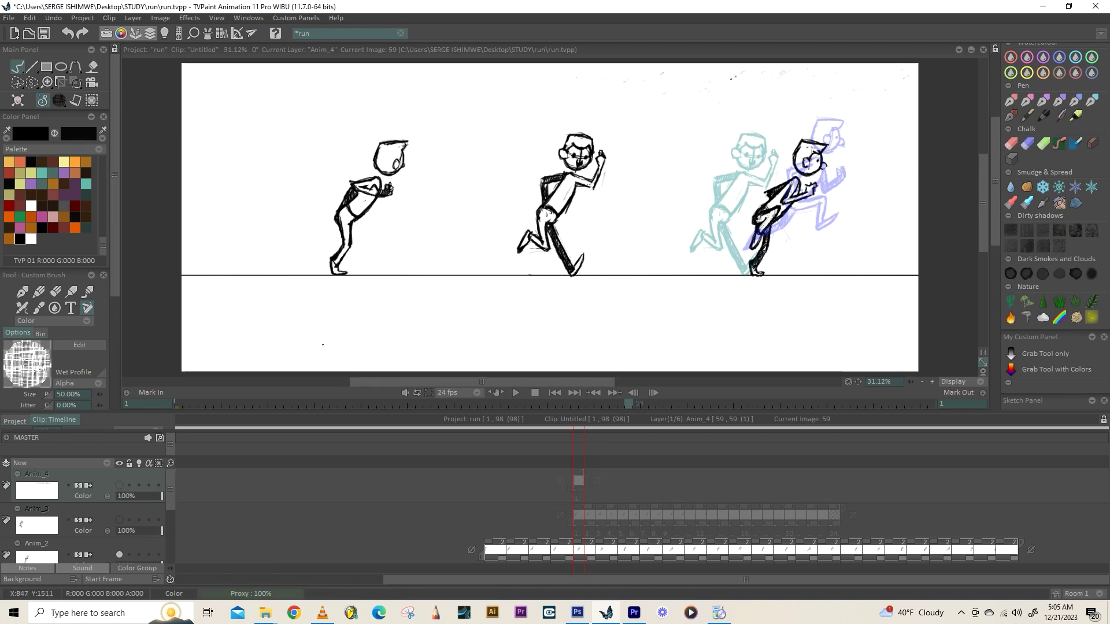
pyautogui.click(9, 18)
pyautogui.moveTo(64, 185)
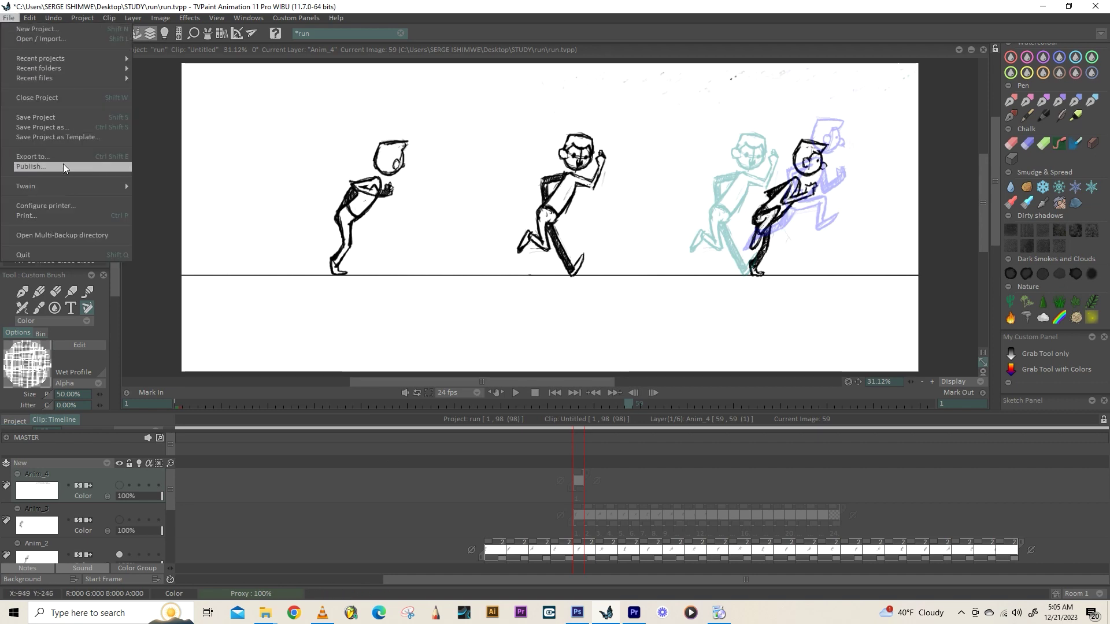
pyautogui.click(63, 157)
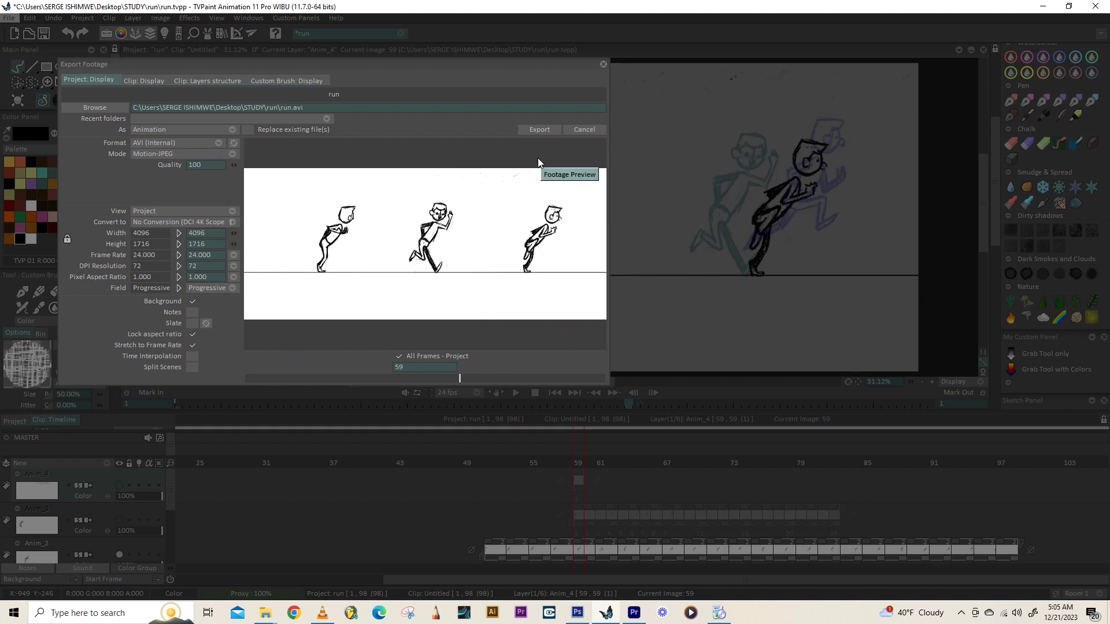
pyautogui.click(292, 109)
pyautogui.click(291, 110)
pyautogui.write('many')
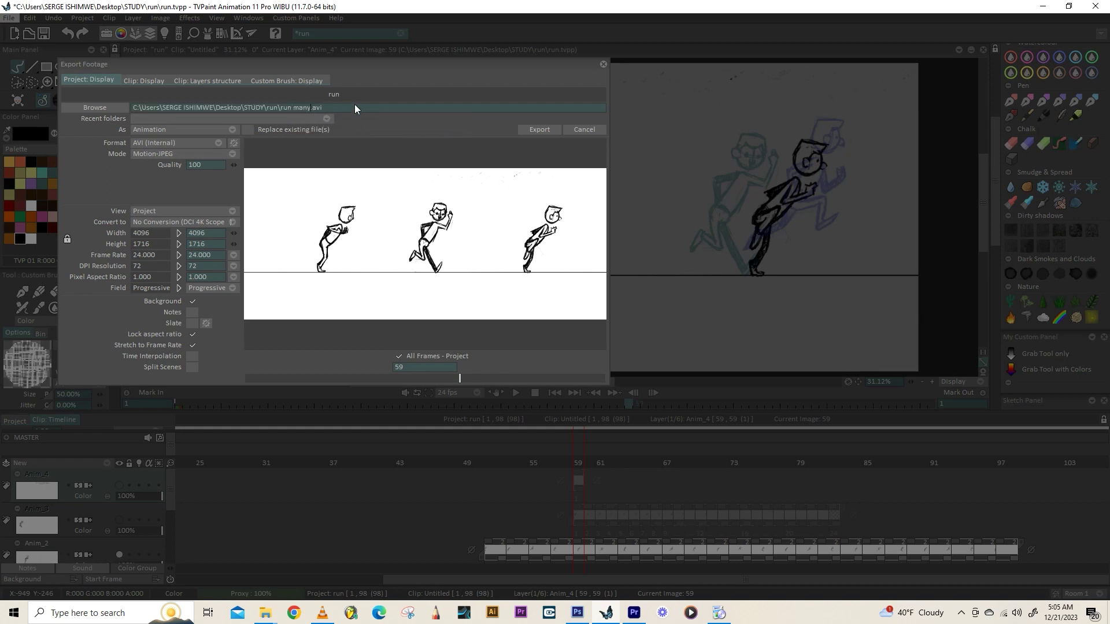
pyautogui.click(529, 129)
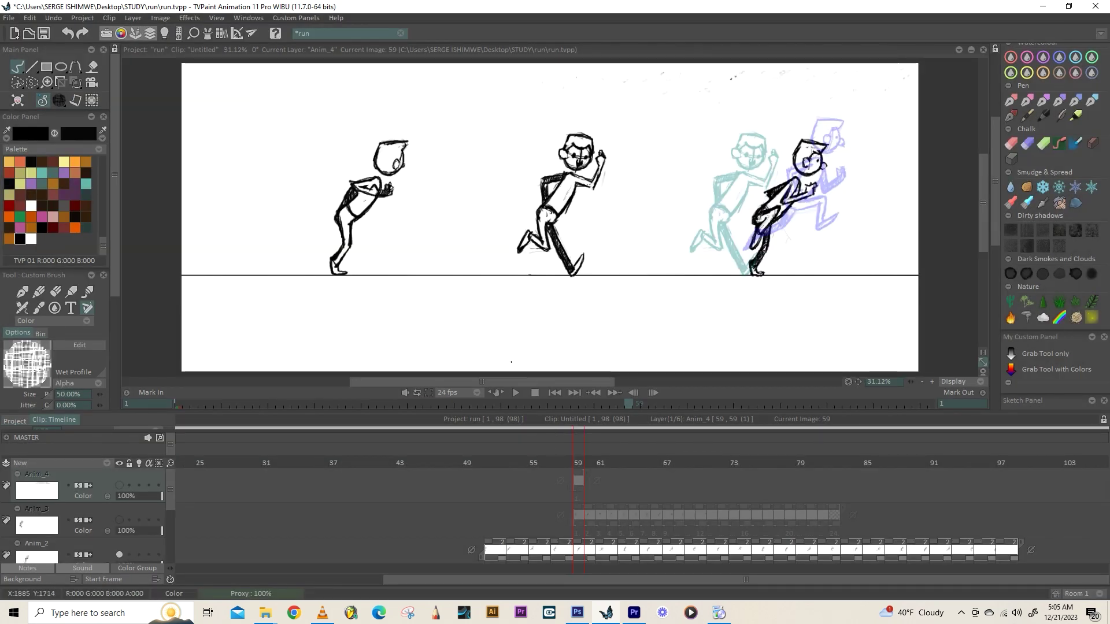
# - Show the note layer again and clear the handwritten note from it
pyautogui.click(119, 485)
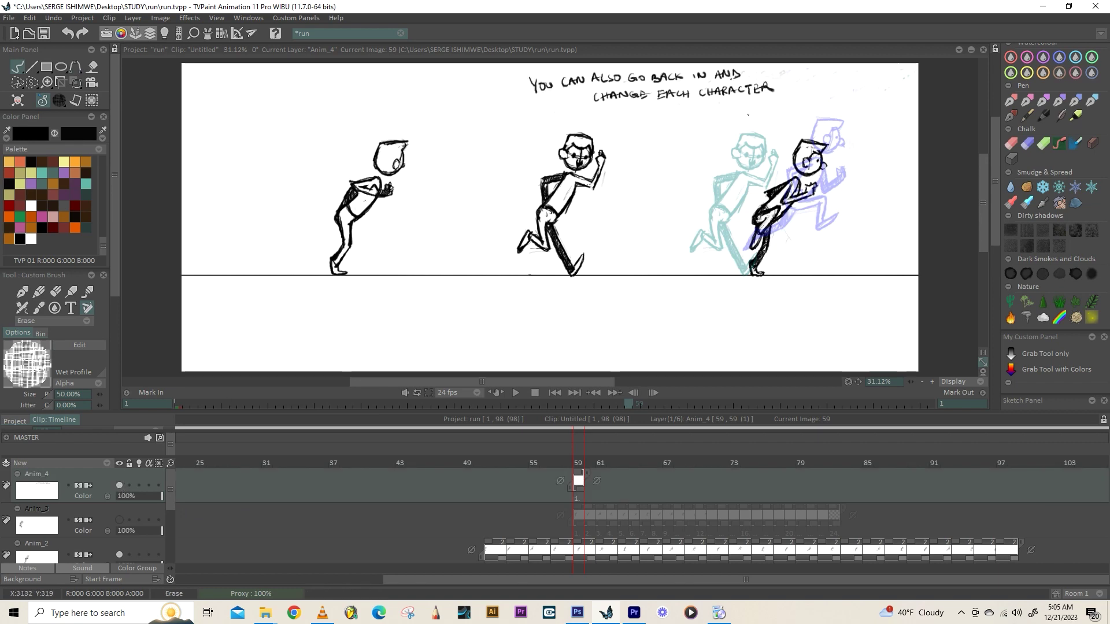
pyautogui.moveTo(716, 100); pyautogui.dragTo(788, 79)
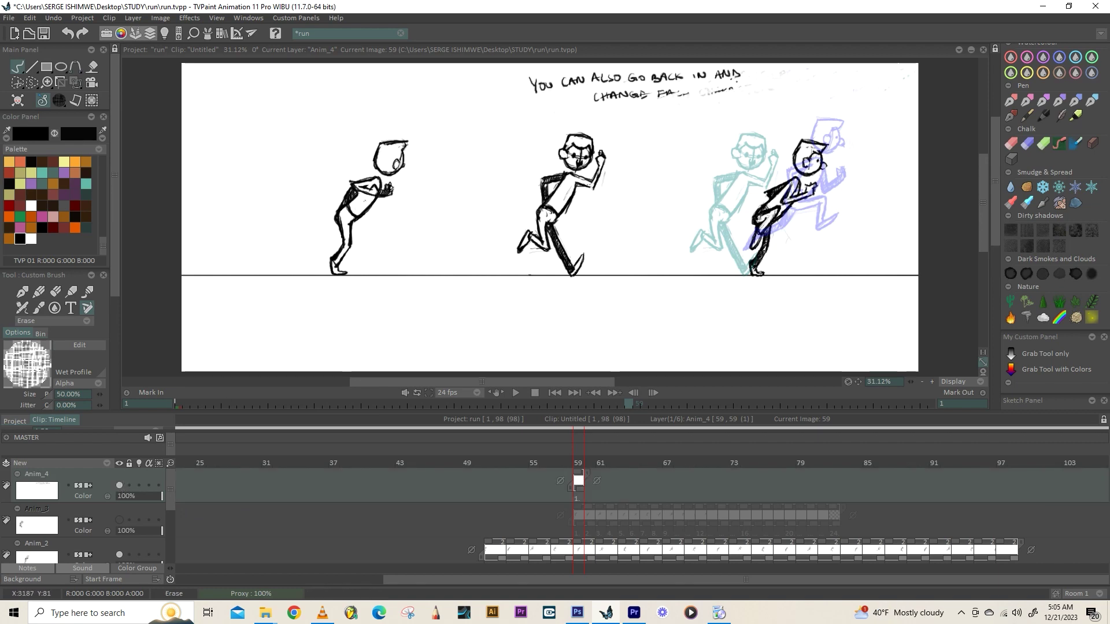
pyautogui.moveTo(706, 82); pyautogui.dragTo(699, 88)
pyautogui.press('Delete')
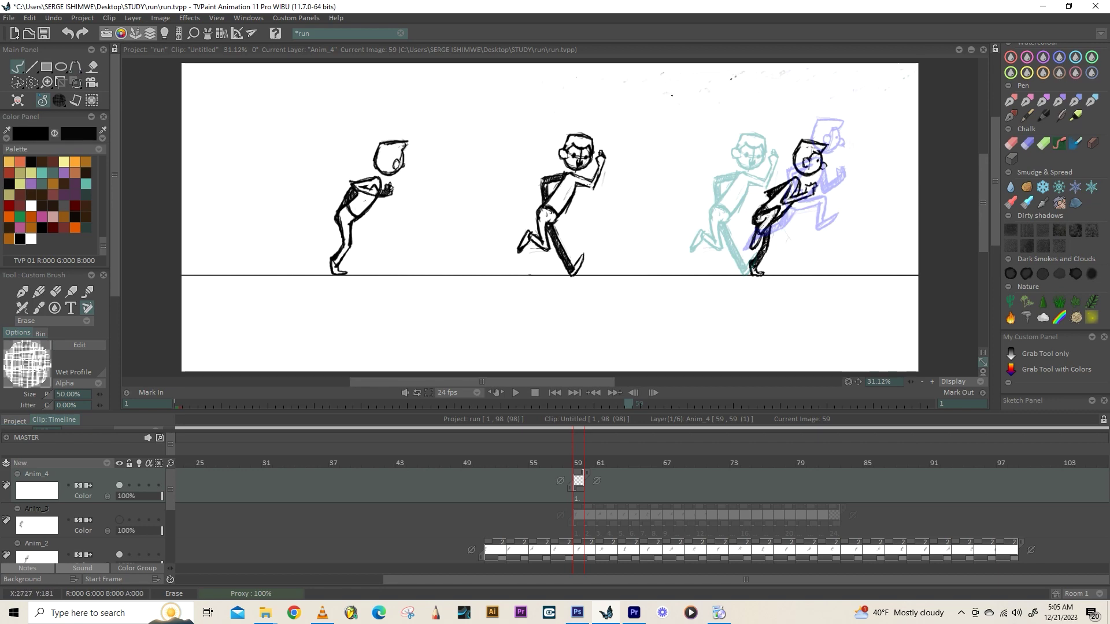
# - Handwrite "THANKS FOR WATCHING" above the figures and clear the writing
pyautogui.moveTo(574, 95); pyautogui.dragTo(577, 101)
pyautogui.moveTo(562, 88); pyautogui.dragTo(567, 86)
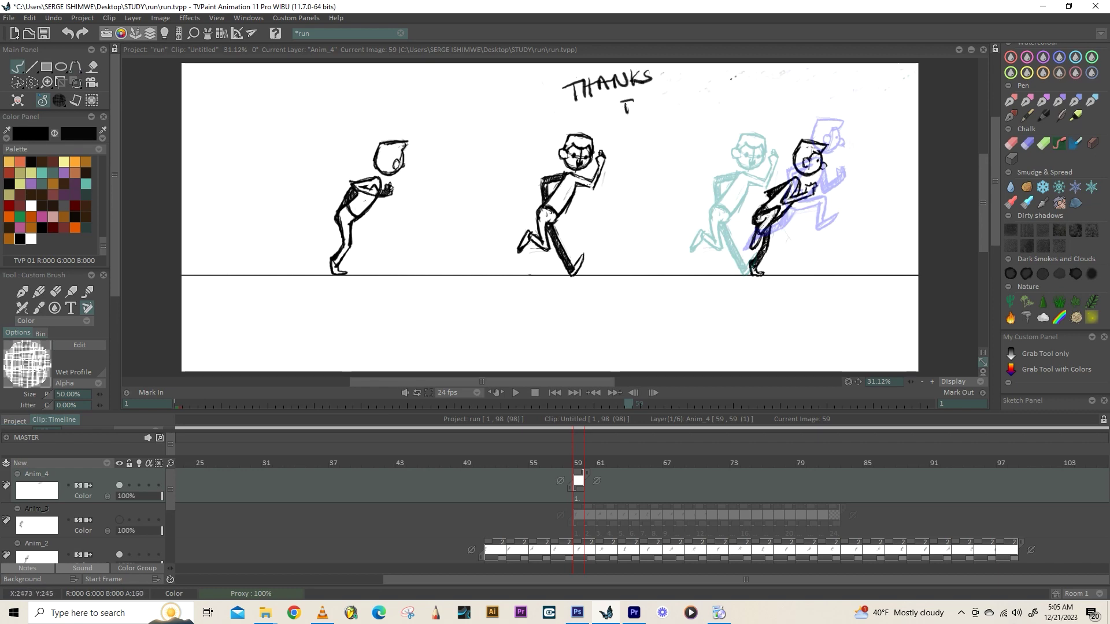
pyautogui.moveTo(648, 103); pyautogui.dragTo(704, 97)
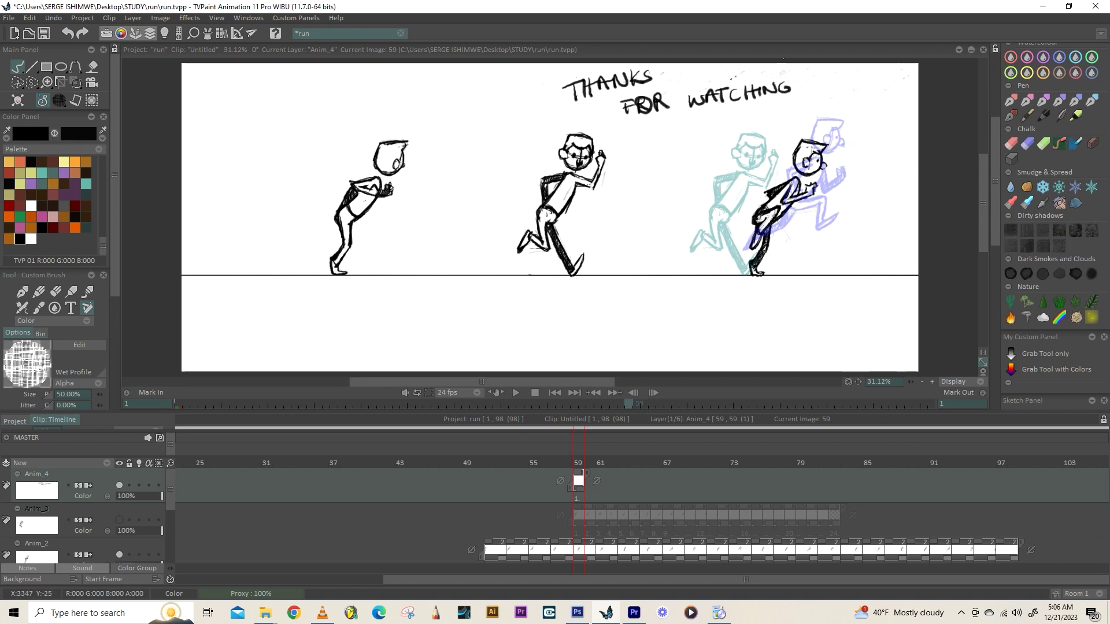
pyautogui.press('BackSpace')
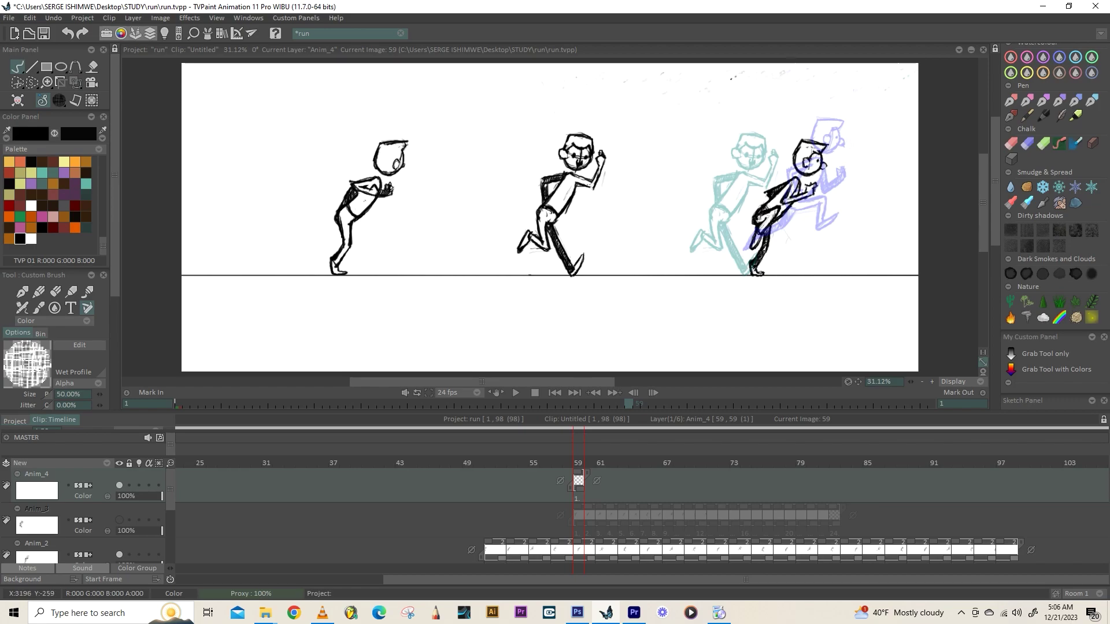